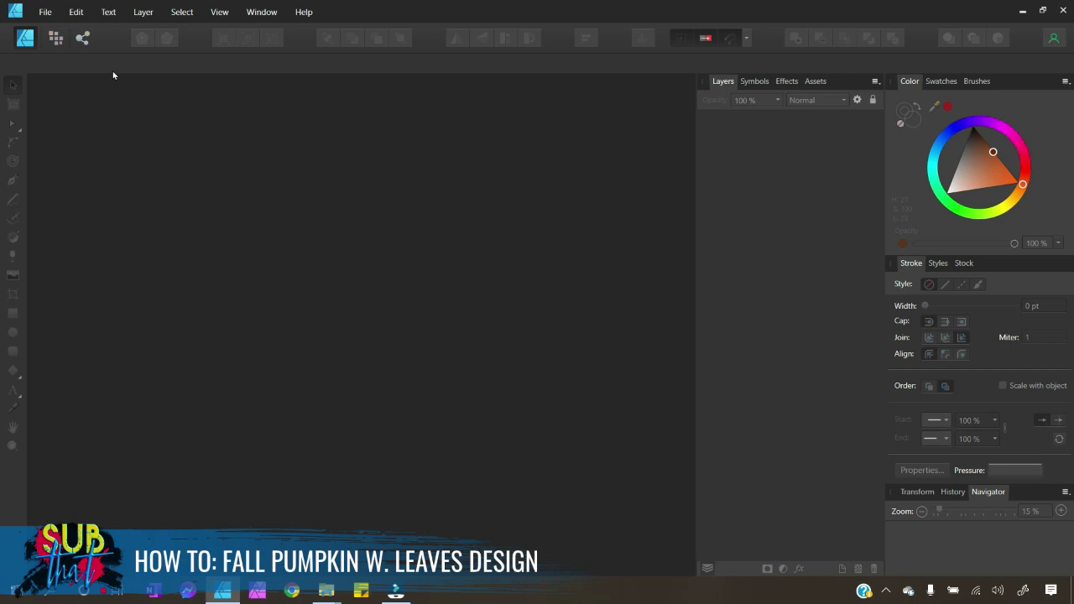
# Create a 5000 × 5000 px document at 400 DPI from the GENERAL SQUARE DESIGN preset, keeping sRGB IEC61966-2.1 and excluding margins
pyautogui.click(45, 13)
pyautogui.click(48, 44)
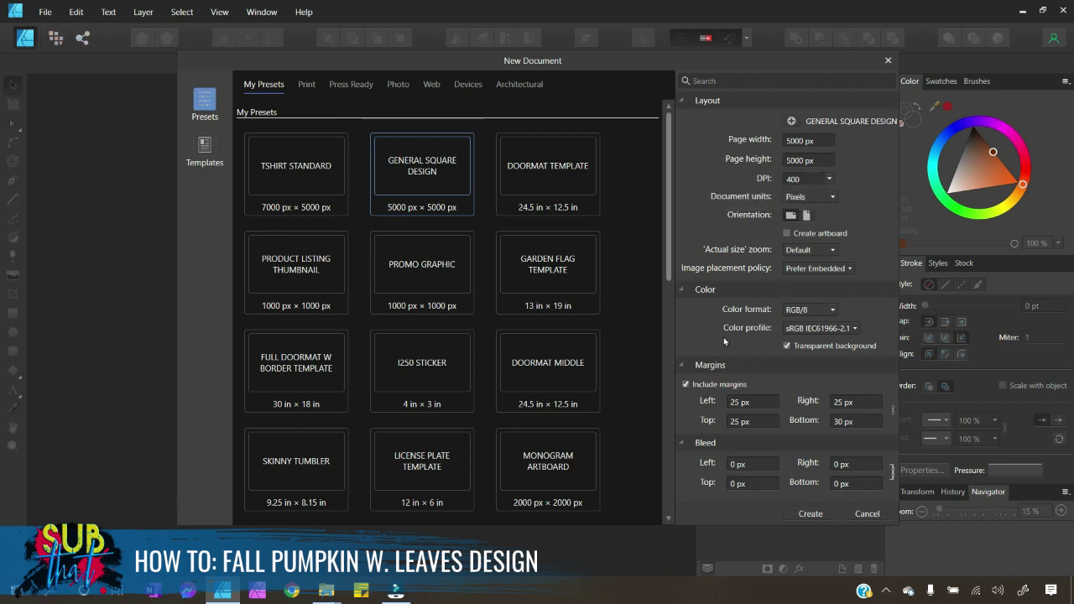
pyautogui.click(800, 329)
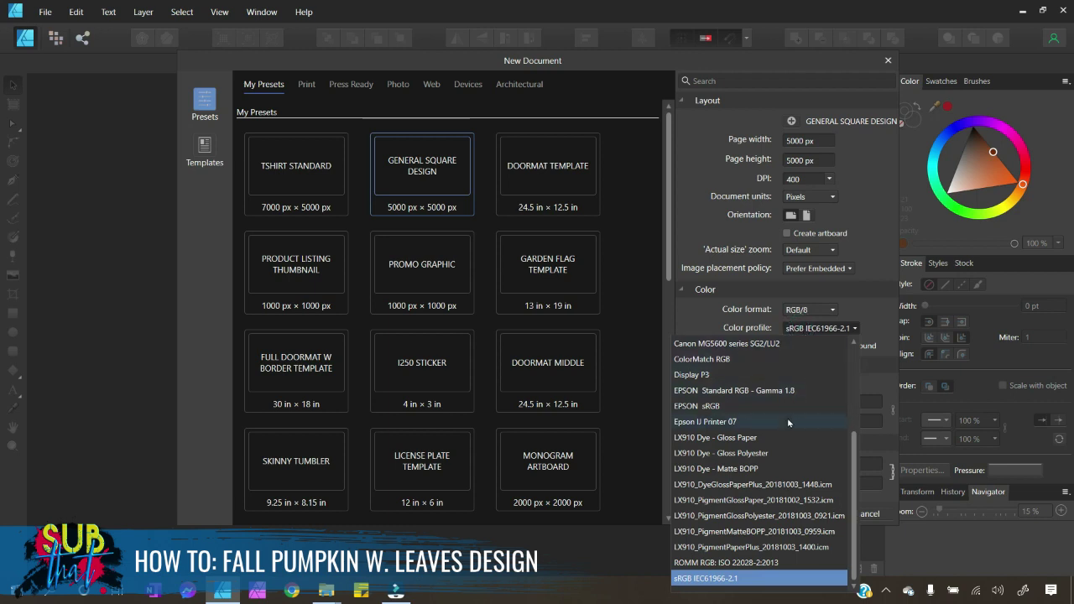
pyautogui.scroll(3, 738, 378)
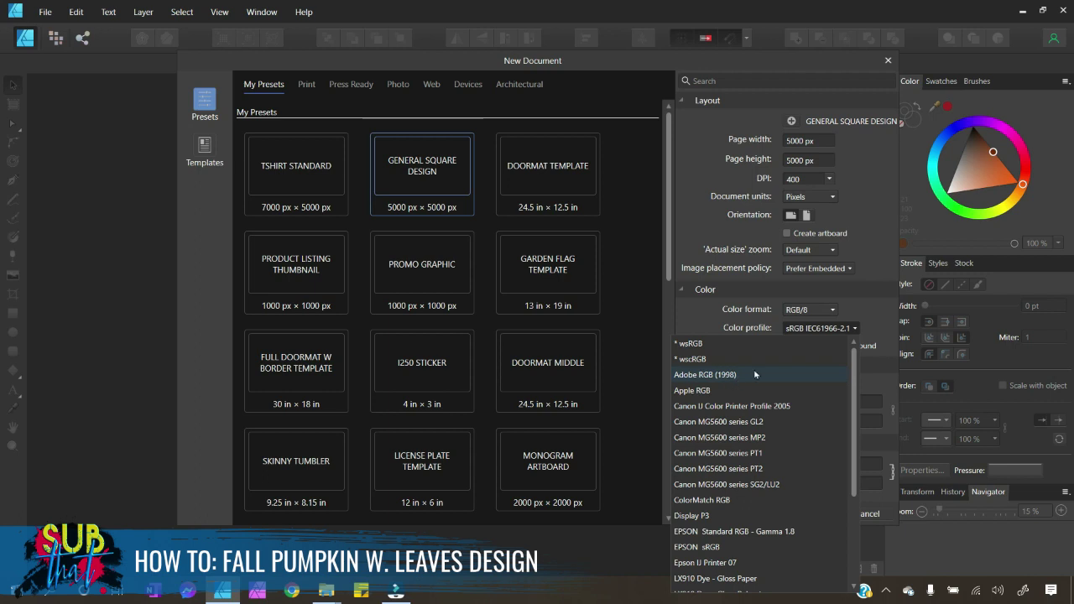
pyautogui.click(871, 321)
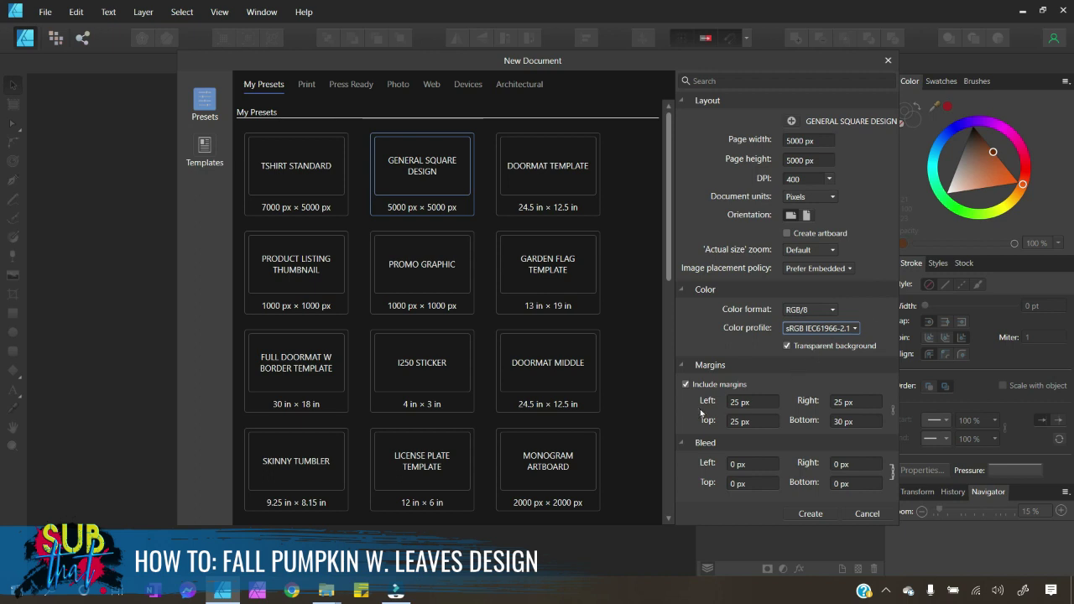
pyautogui.click(686, 384)
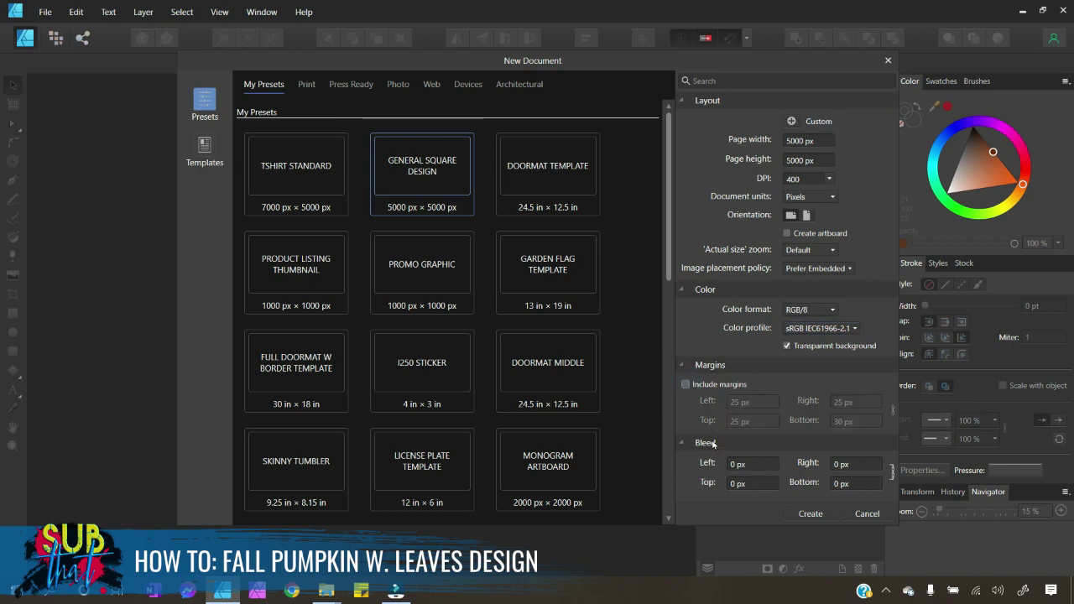
pyautogui.click(811, 514)
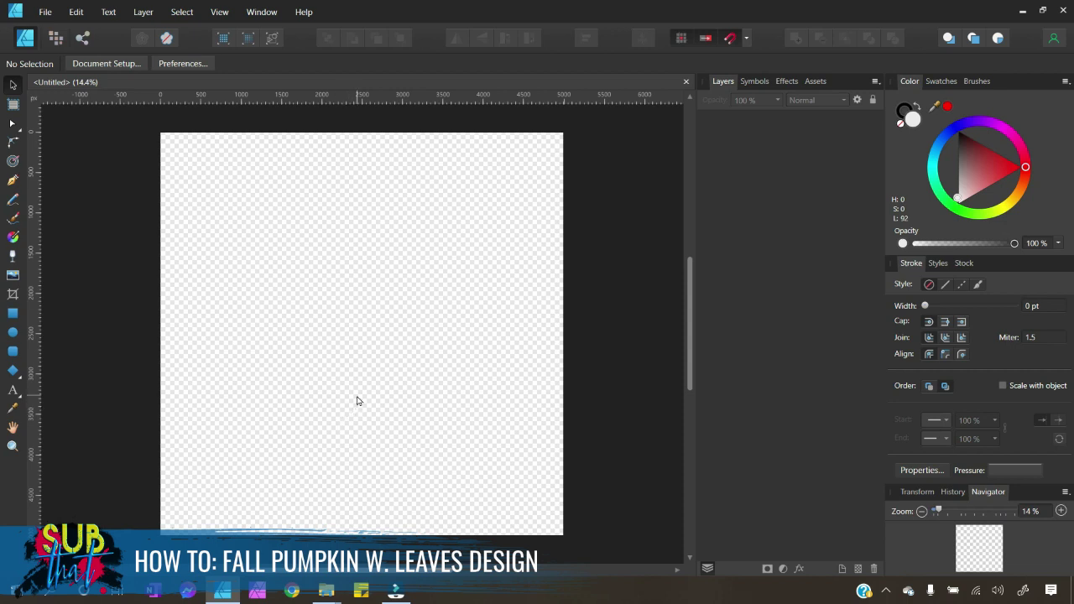
# Turn off the document's transparent background in the document setup
pyautogui.click(106, 66)
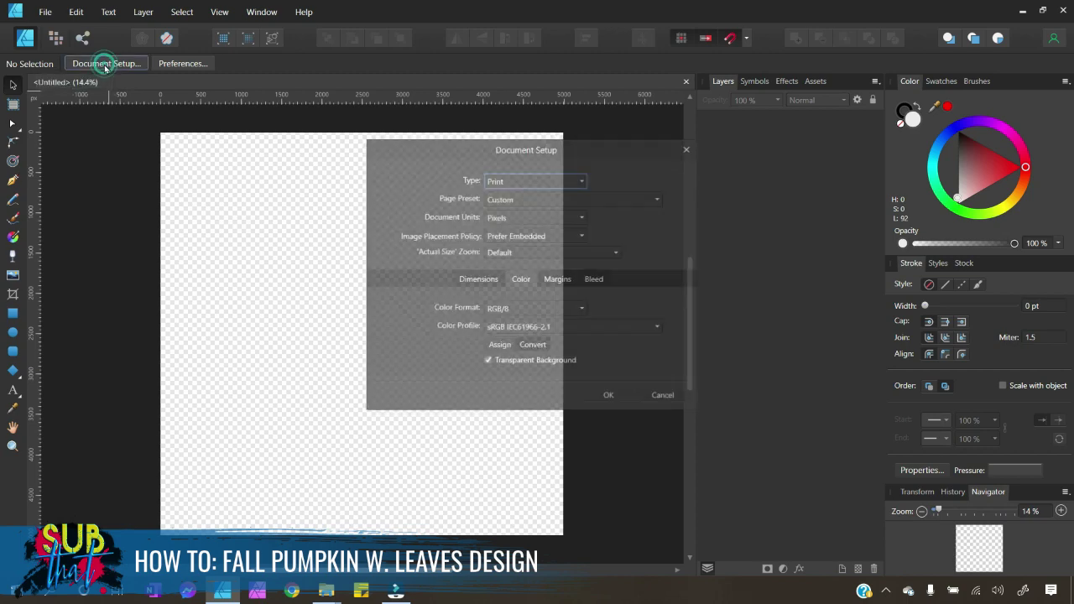
pyautogui.click(490, 365)
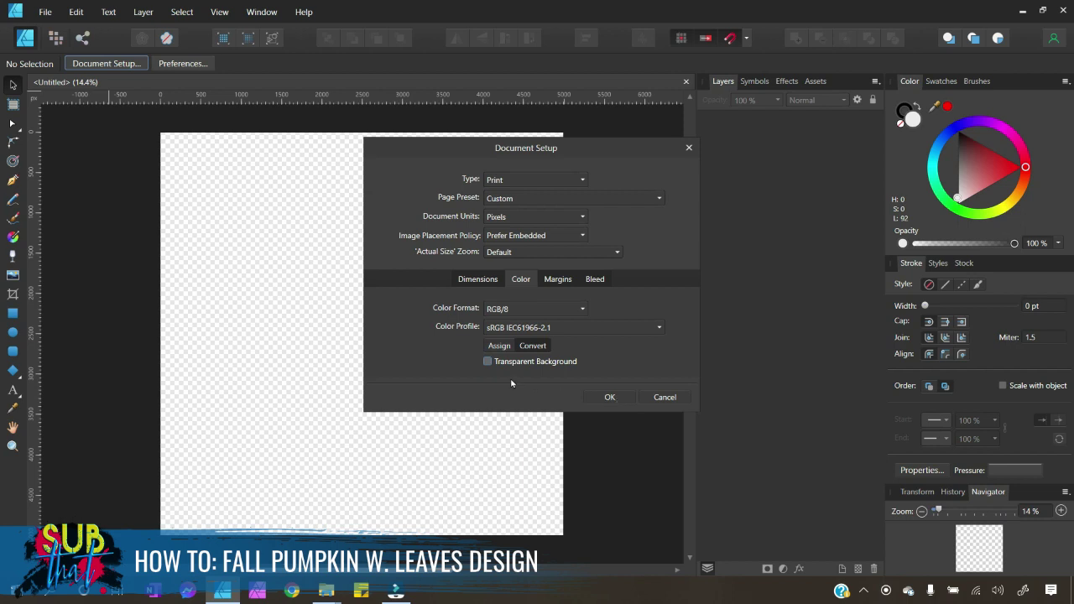
pyautogui.click(610, 395)
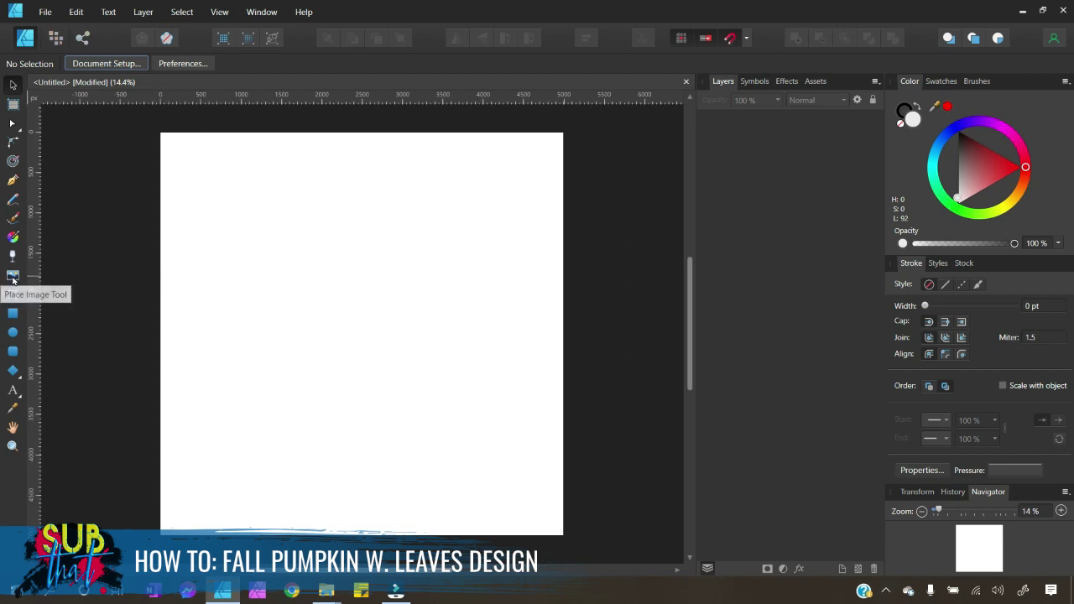
# Place the image Pumpkin001 8 from the White-Pumpkin-Watercolor-Clipart-22018625 folder on the page at about 91% scale
pyautogui.click(13, 275)
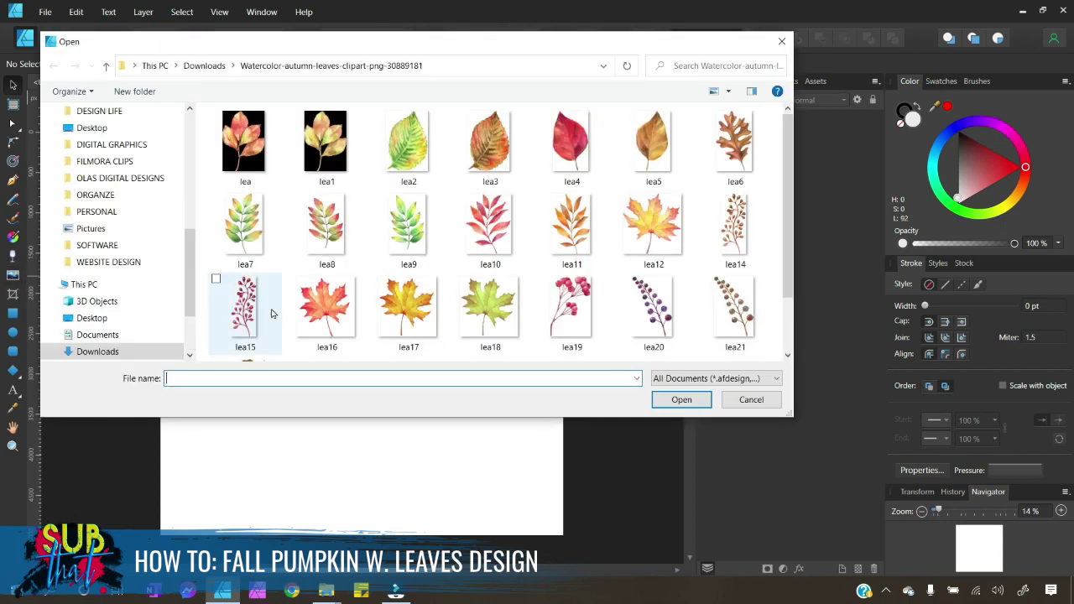
pyautogui.click(208, 68)
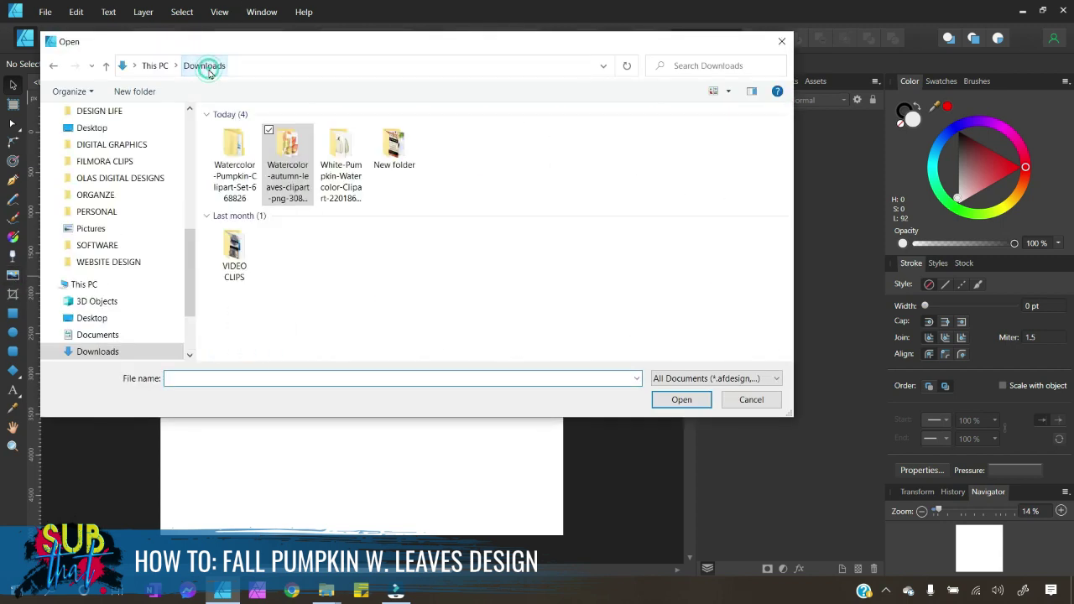
pyautogui.doubleClick(336, 155)
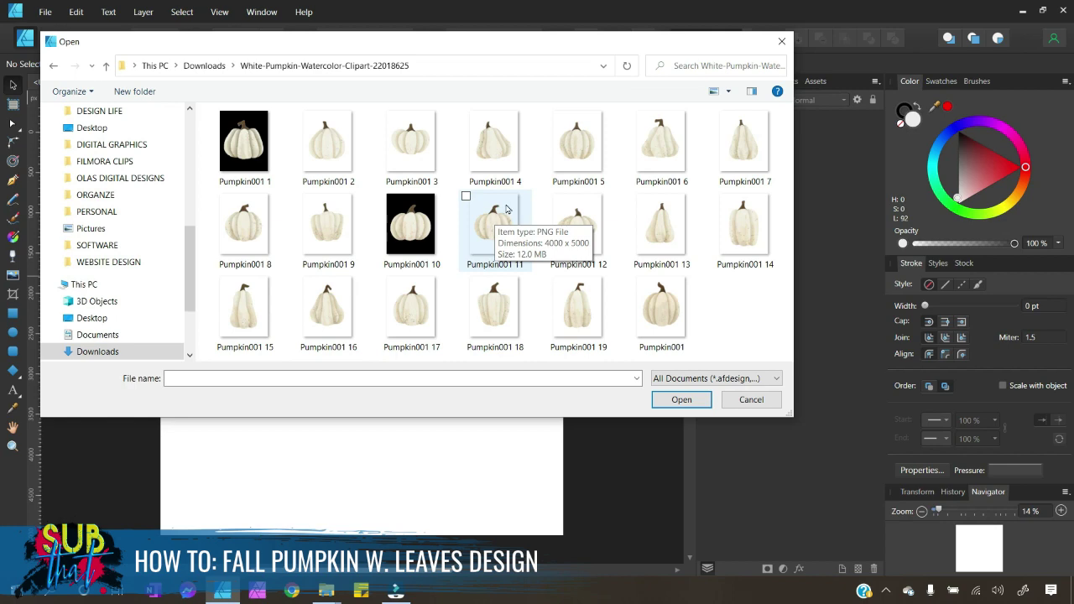
pyautogui.click(234, 220)
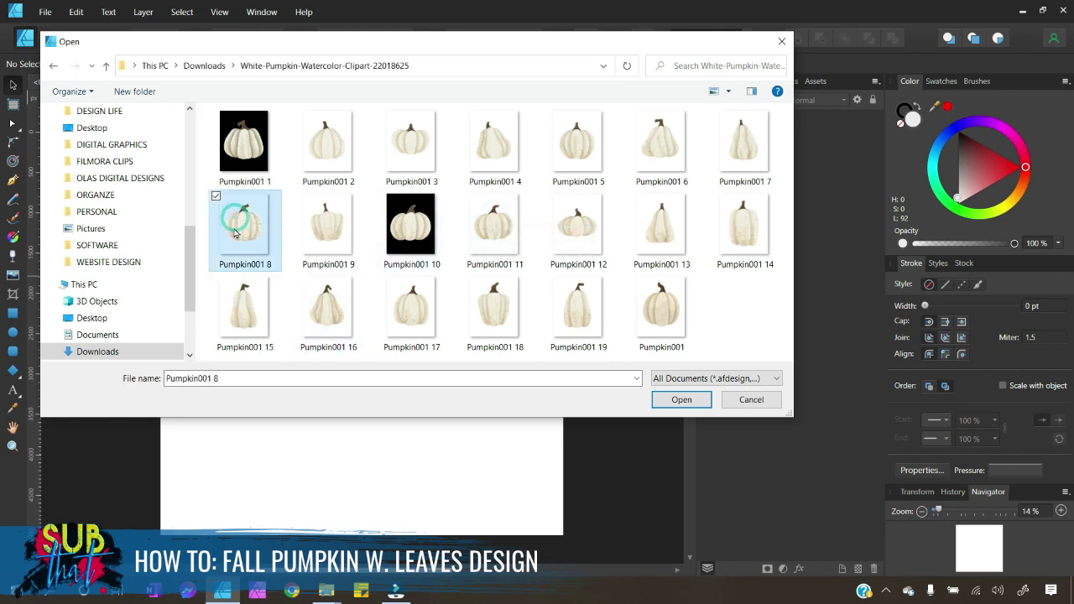
pyautogui.click(683, 400)
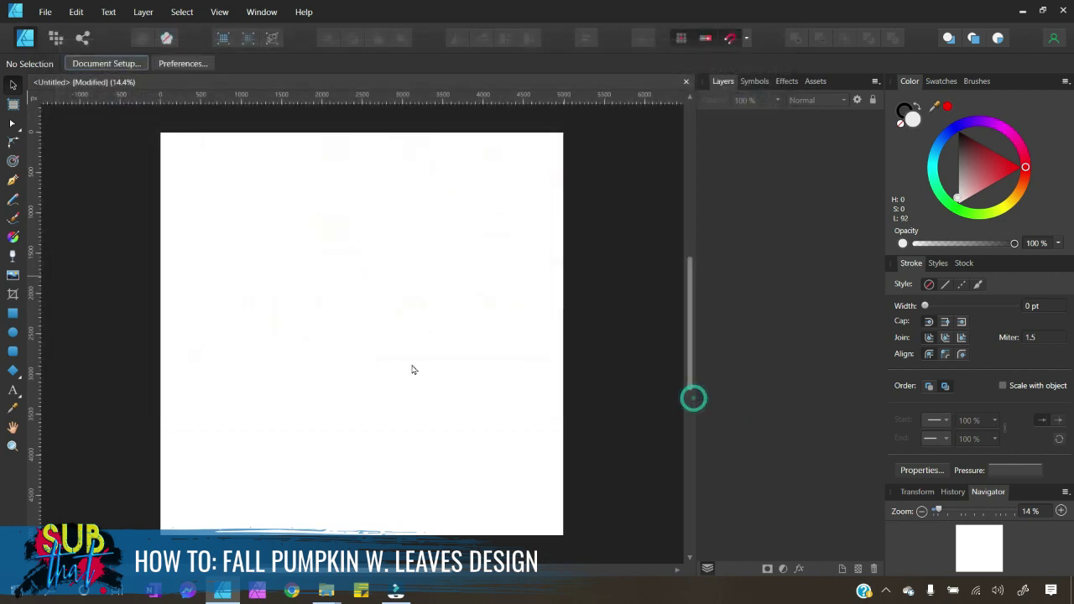
pyautogui.click(178, 167)
pyautogui.moveTo(238, 237); pyautogui.dragTo(520, 513)
pyautogui.moveTo(355, 400); pyautogui.dragTo(386, 382)
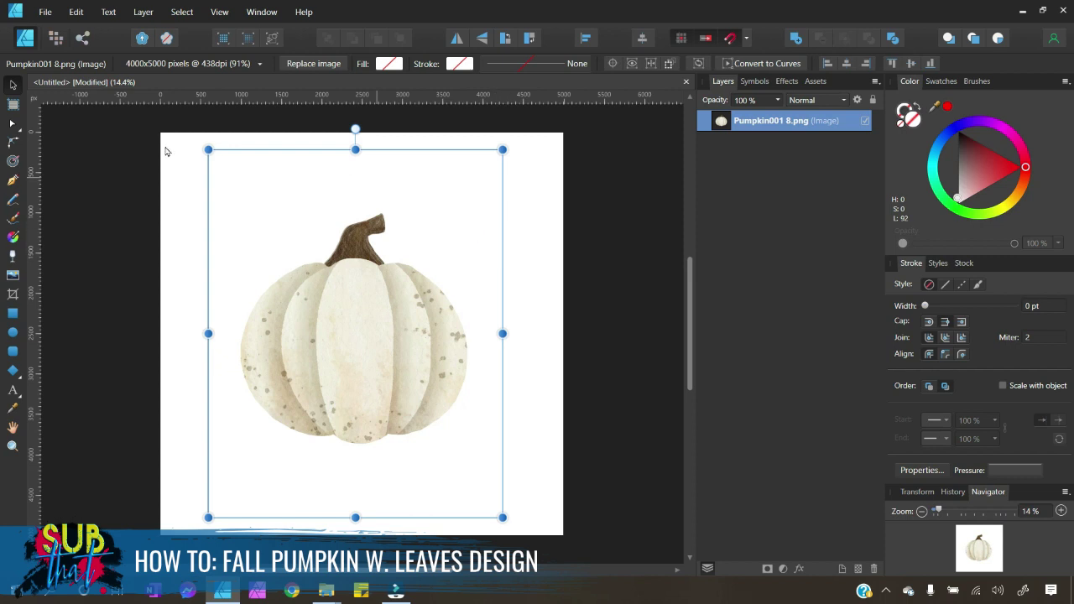
# Crop the empty space on all four sides of the pumpkin image close to the pumpkin's edges
pyautogui.click(13, 295)
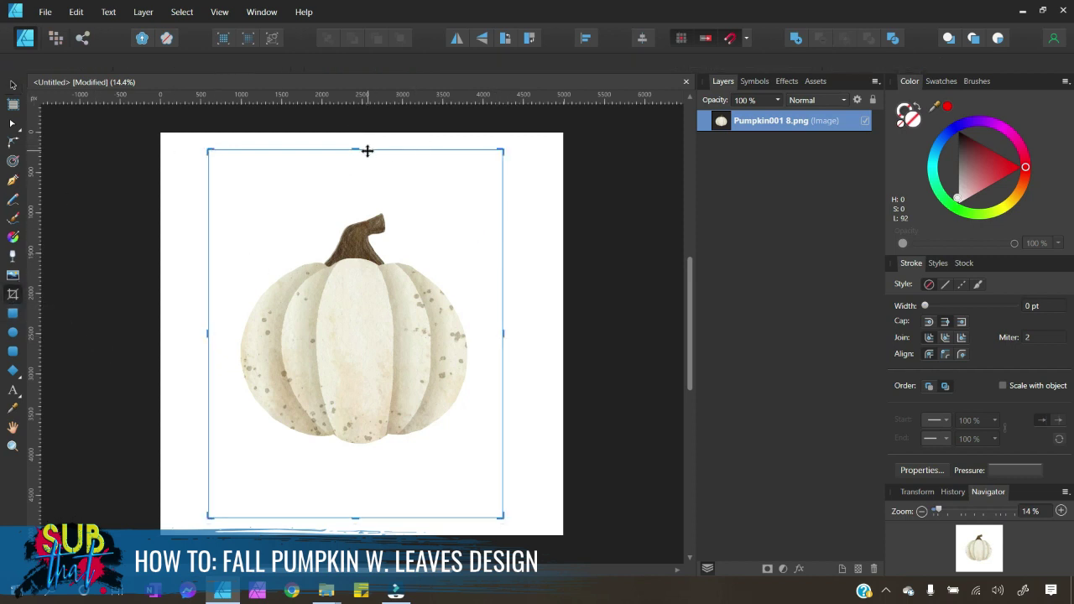
pyautogui.moveTo(356, 151); pyautogui.dragTo(357, 210)
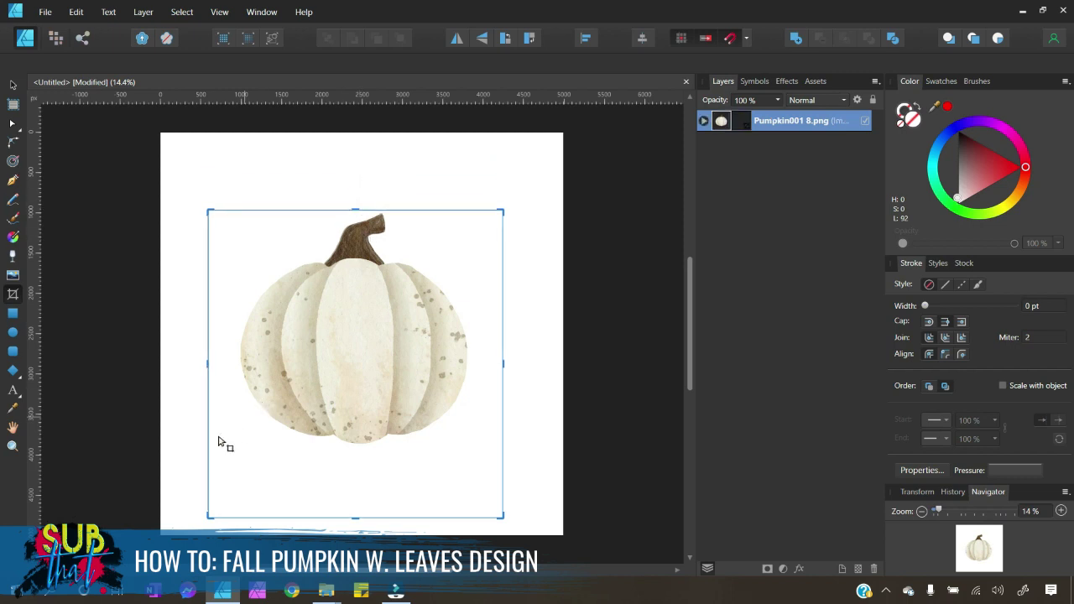
pyautogui.moveTo(207, 363); pyautogui.dragTo(237, 367)
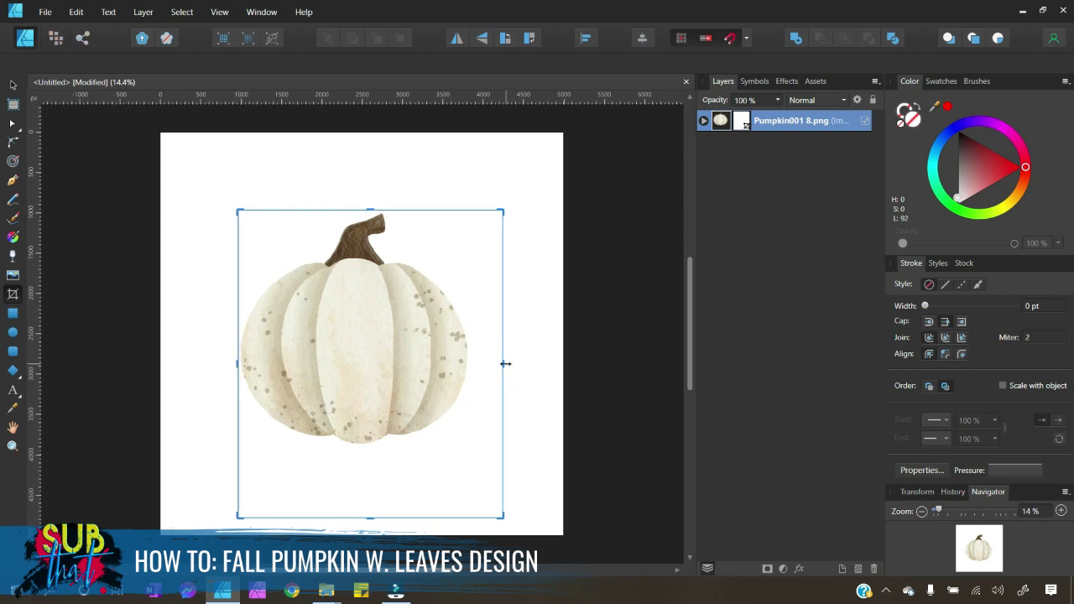
pyautogui.moveTo(505, 364); pyautogui.dragTo(472, 363)
pyautogui.moveTo(354, 517); pyautogui.dragTo(362, 447)
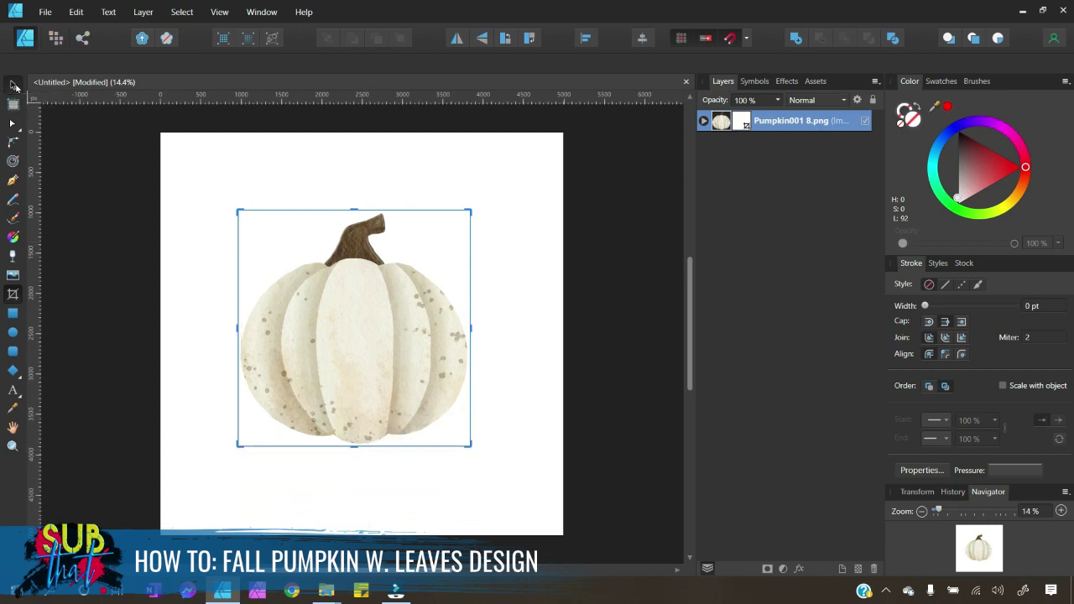
# Enlarge the cropped pumpkin to about 129% scale and move it to the middle of the page
pyautogui.click(13, 85)
pyautogui.moveTo(355, 350); pyautogui.dragTo(322, 315)
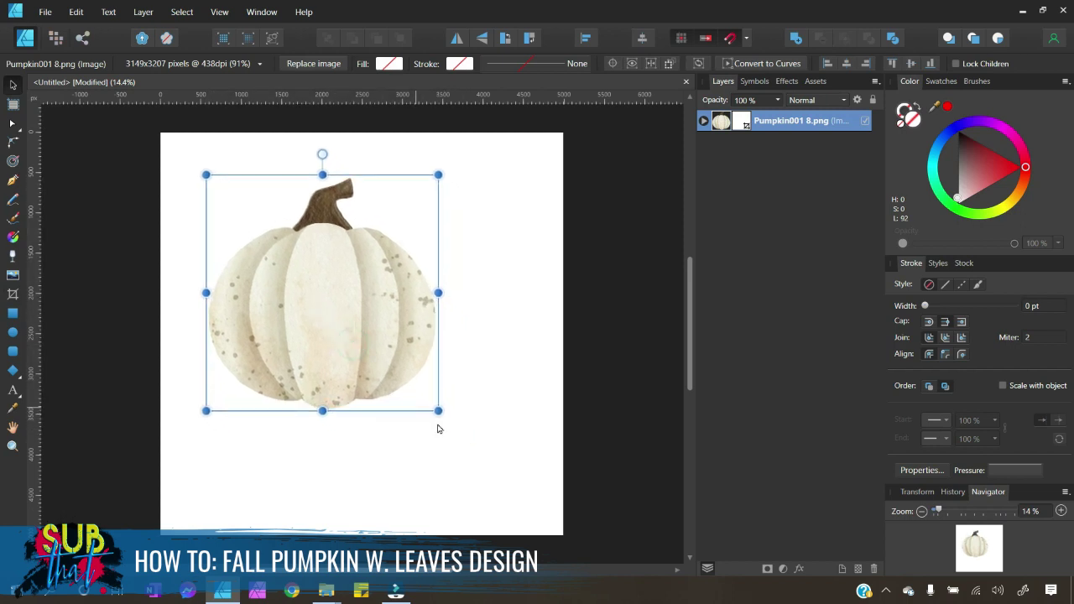
pyautogui.moveTo(438, 411); pyautogui.dragTo(530, 506)
pyautogui.moveTo(456, 412); pyautogui.dragTo(449, 403)
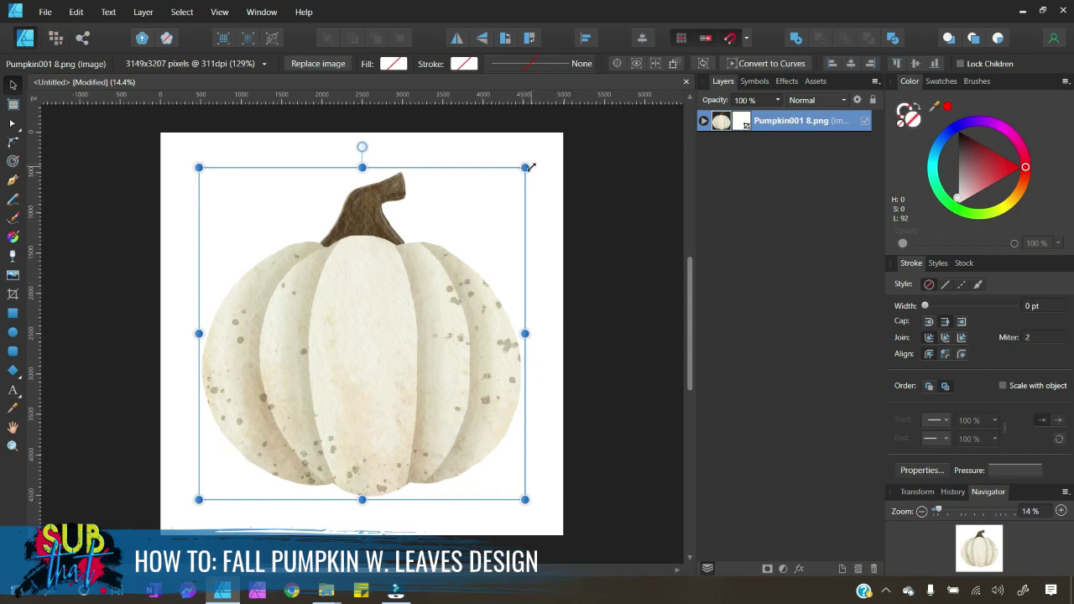
pyautogui.scroll(2, 572, 168)
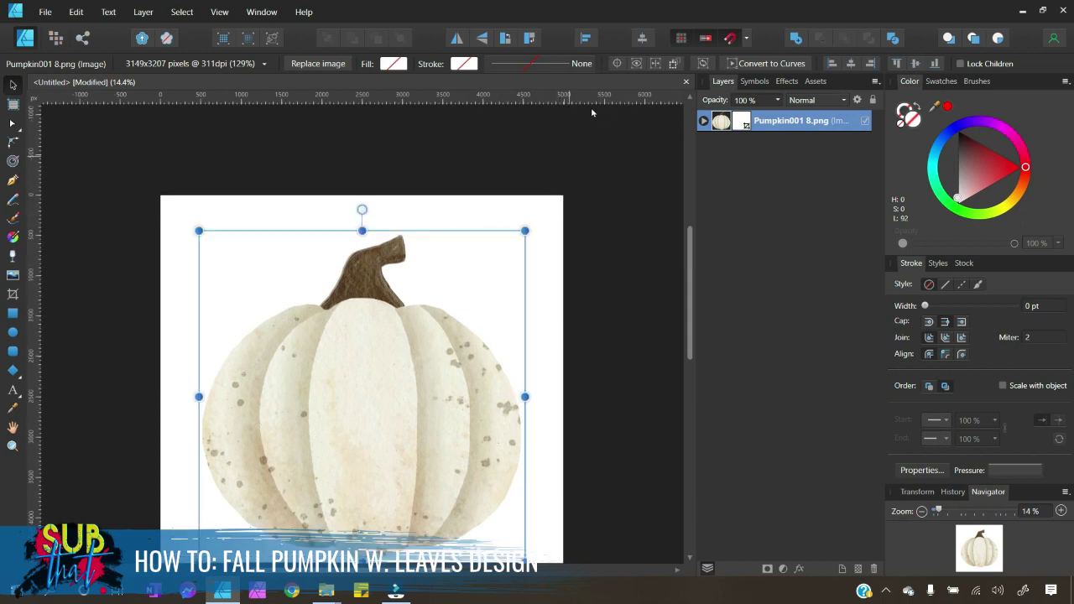
pyautogui.scroll(-3, 373, 374)
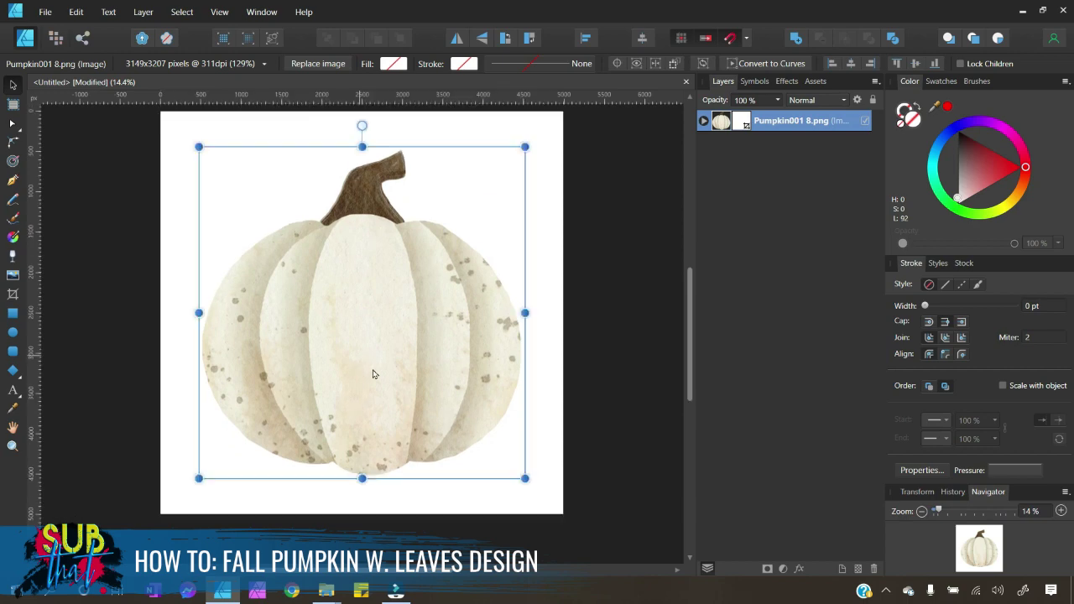
# Test snapping the pumpkin to the page's centre guides and examine the snapping options
pyautogui.moveTo(390, 377)
pyautogui.mouseDown()
pyautogui.moveTo(378, 378)
pyautogui.moveTo(393, 384)
pyautogui.mouseUp()
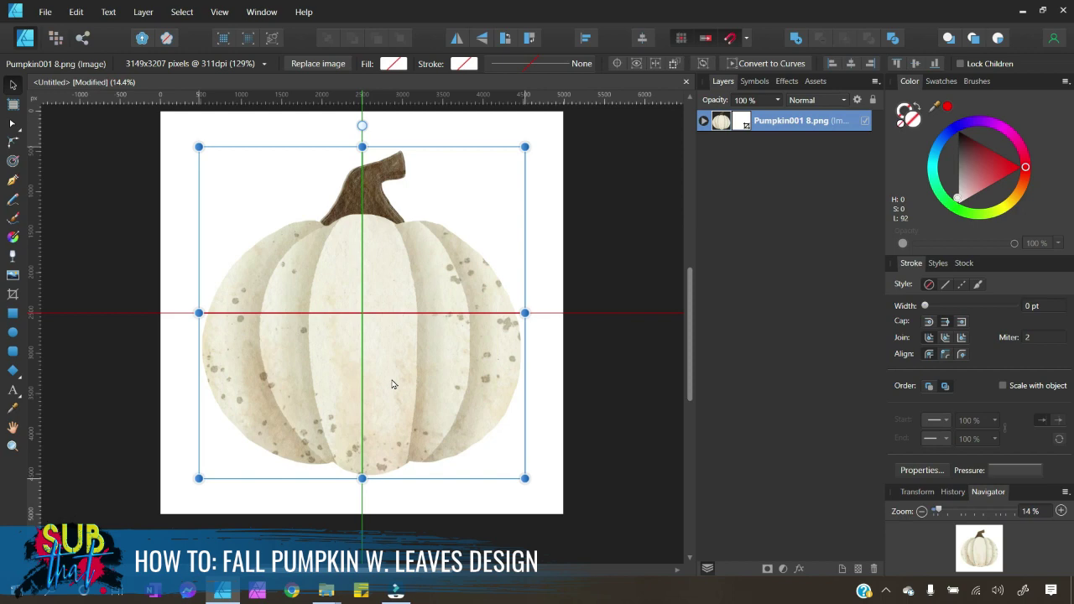
pyautogui.moveTo(391, 384); pyautogui.dragTo(393, 383)
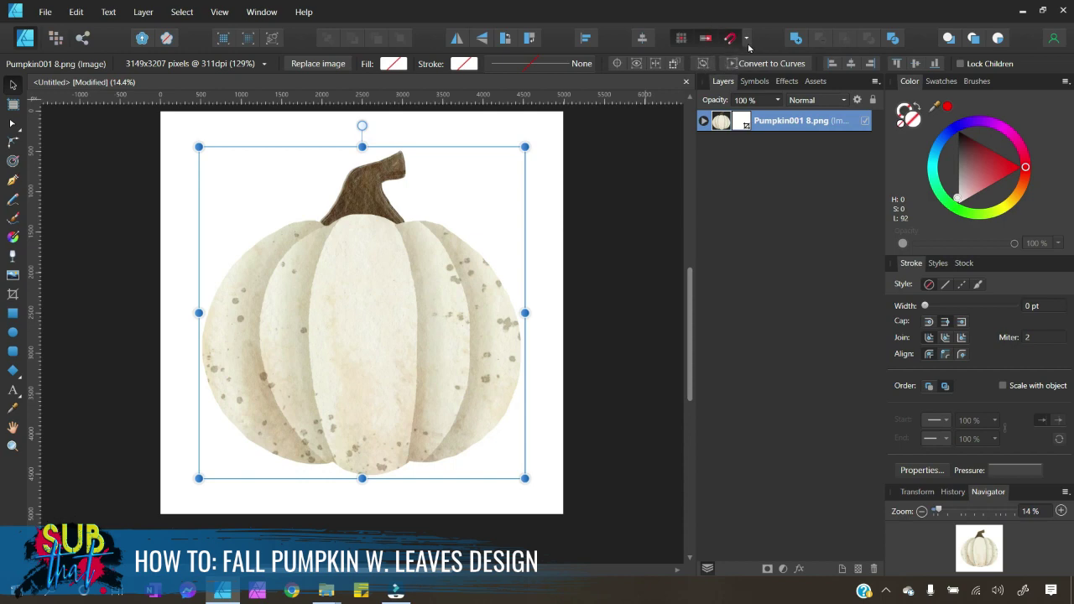
pyautogui.click(746, 37)
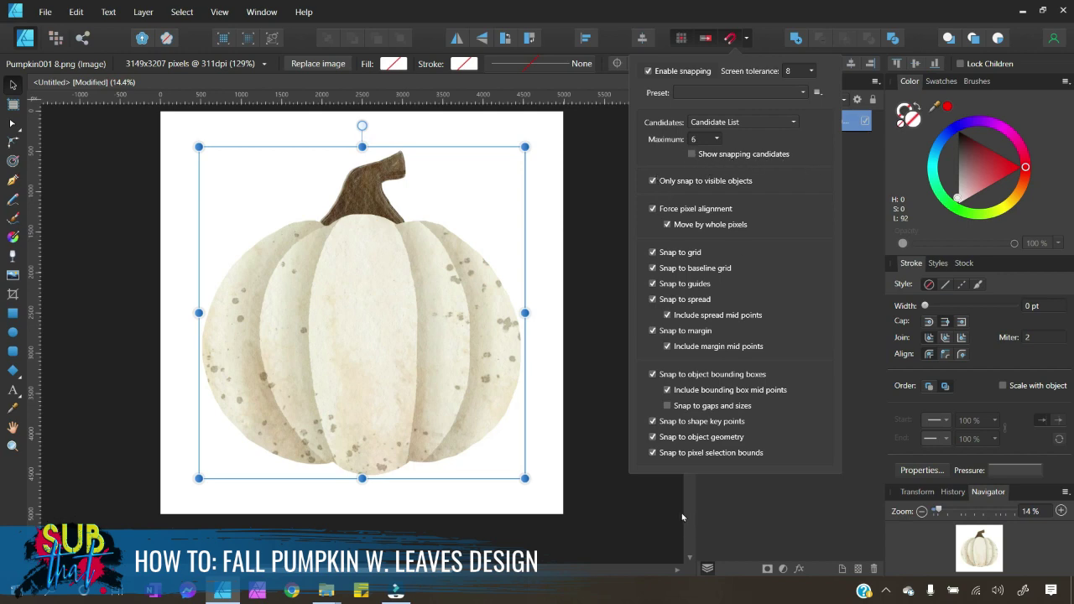
pyautogui.click(746, 38)
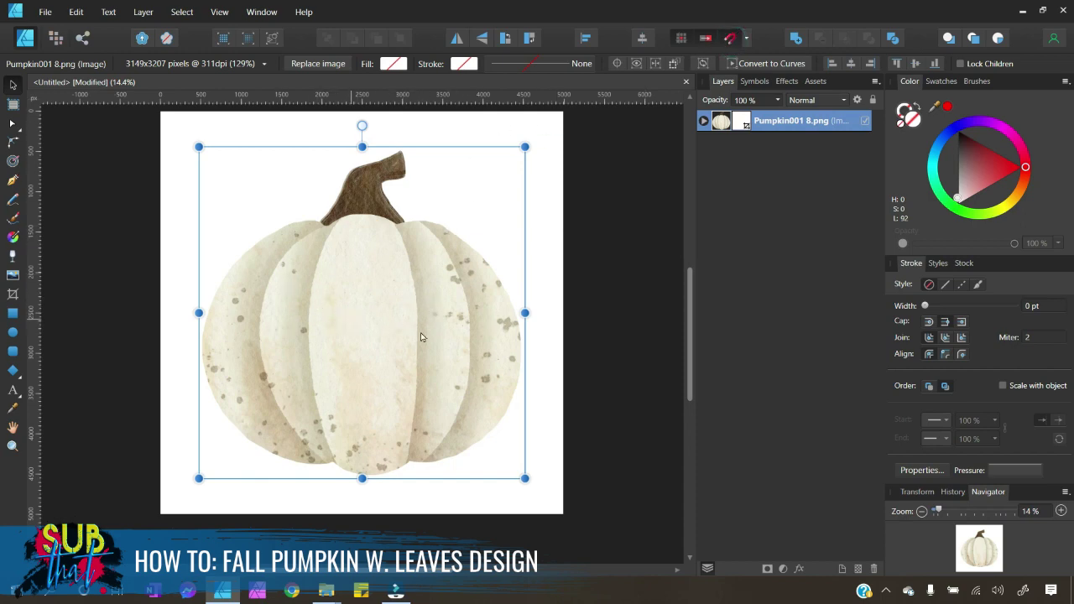
# Align the pumpkin to the horizontal centre of the spread and the vertical middle of the margin, then deselect it
pyautogui.moveTo(315, 318)
pyautogui.mouseDown()
pyautogui.moveTo(331, 314)
pyautogui.moveTo(308, 318)
pyautogui.moveTo(320, 319)
pyautogui.mouseUp()
pyautogui.click(588, 39)
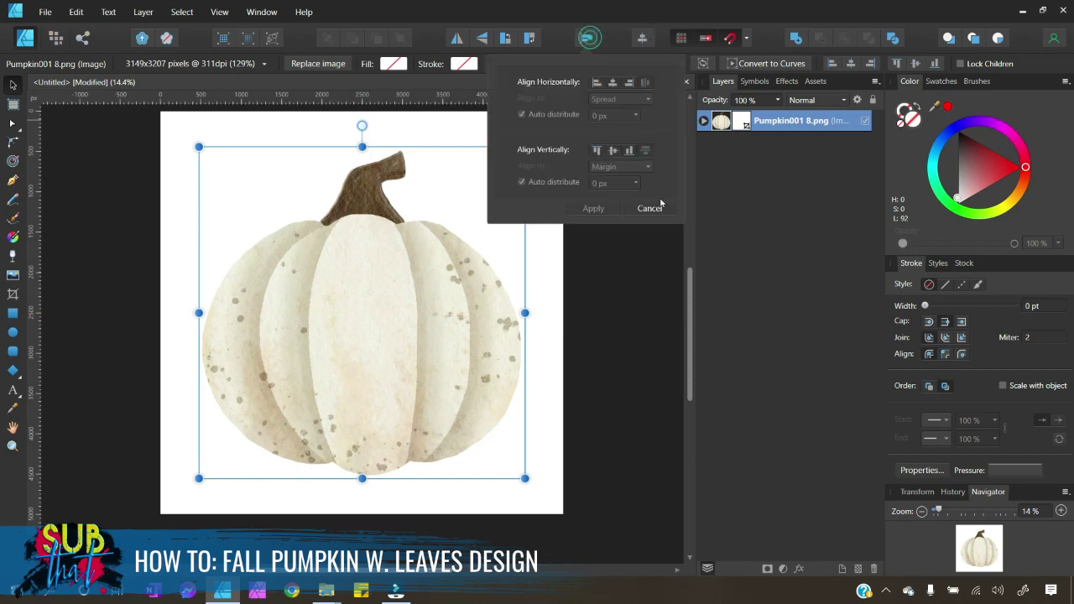
pyautogui.click(612, 83)
pyautogui.click(614, 151)
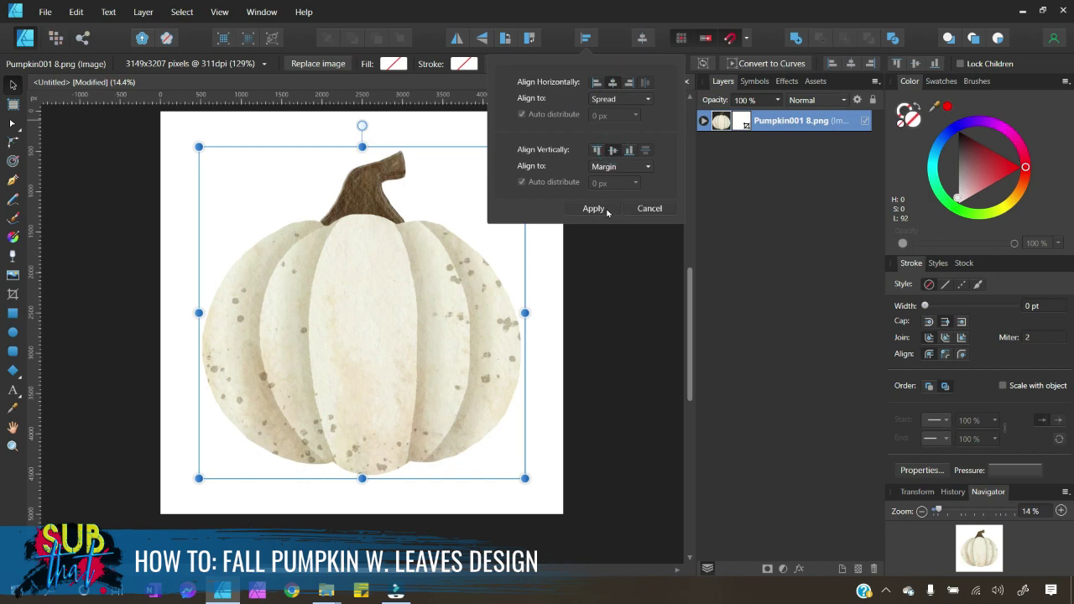
pyautogui.click(602, 209)
pyautogui.click(593, 340)
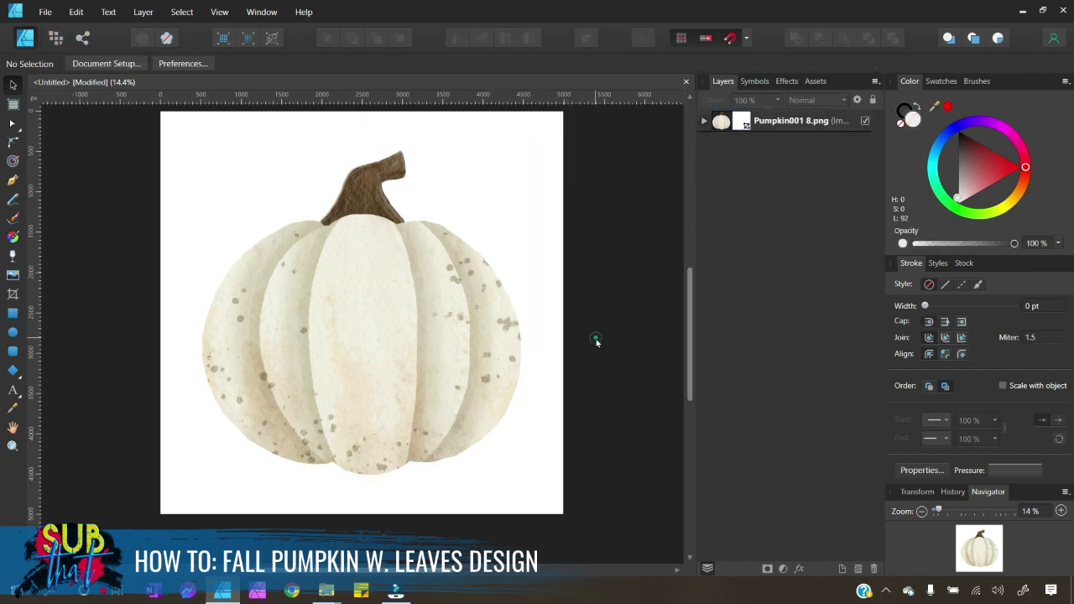
# Rasterize the Pumpkin001 8.png image layer
pyautogui.click(390, 312)
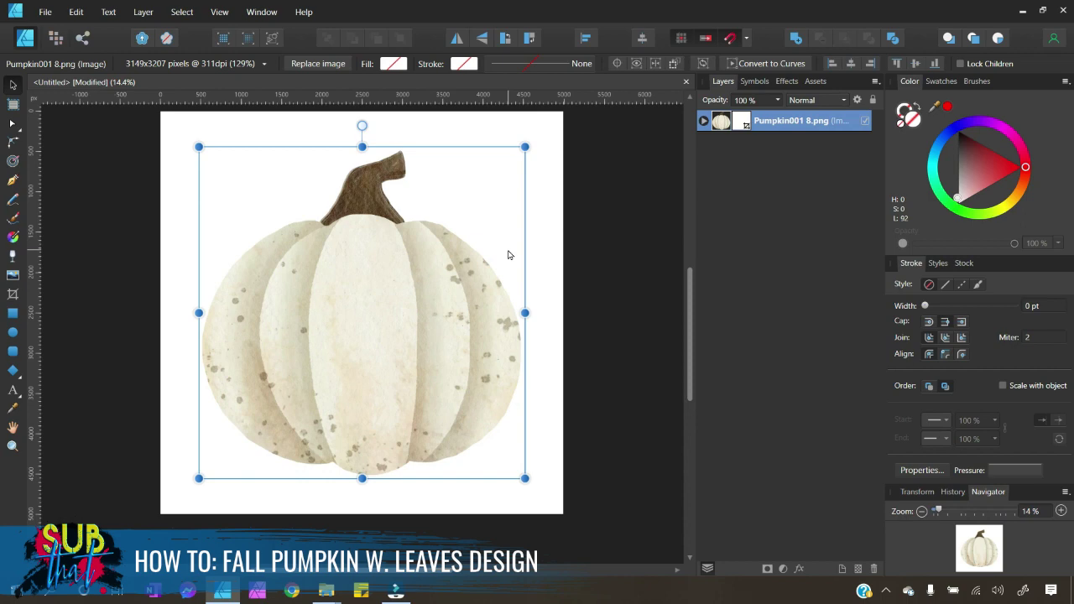
pyautogui.rightClick(767, 127)
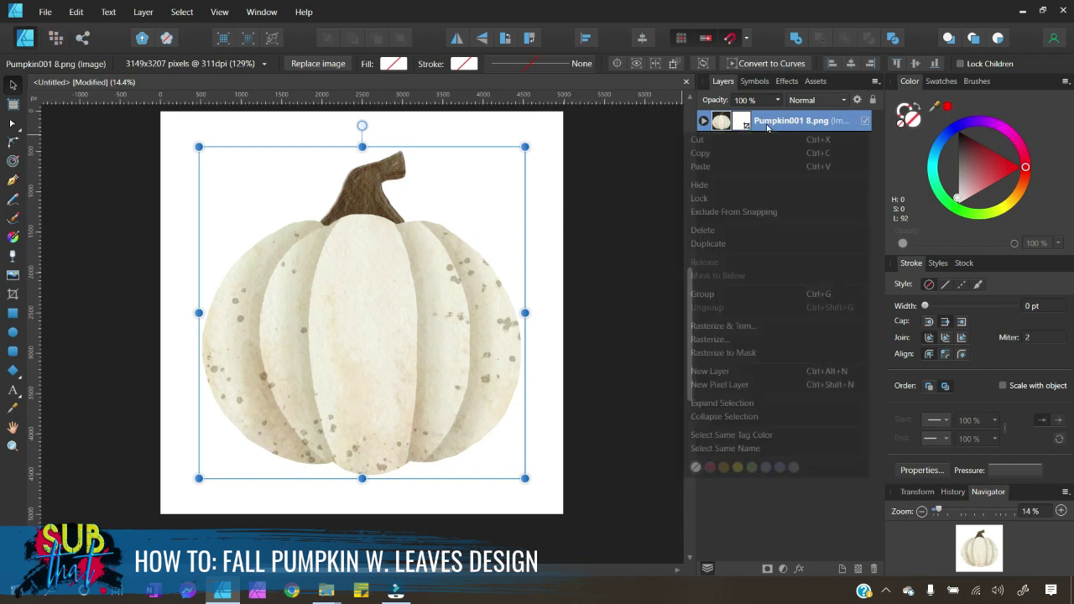
pyautogui.click(724, 339)
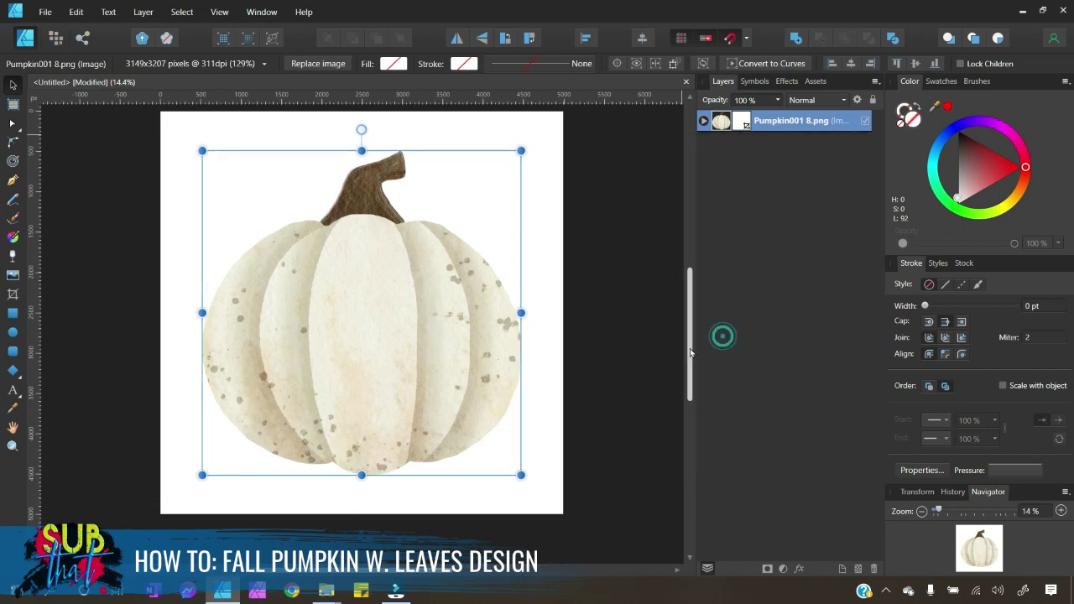
# In the Pixel Persona, select the whole pumpkin body without its stem using the Selection Brush at 1769.5 px width
pyautogui.click(56, 39)
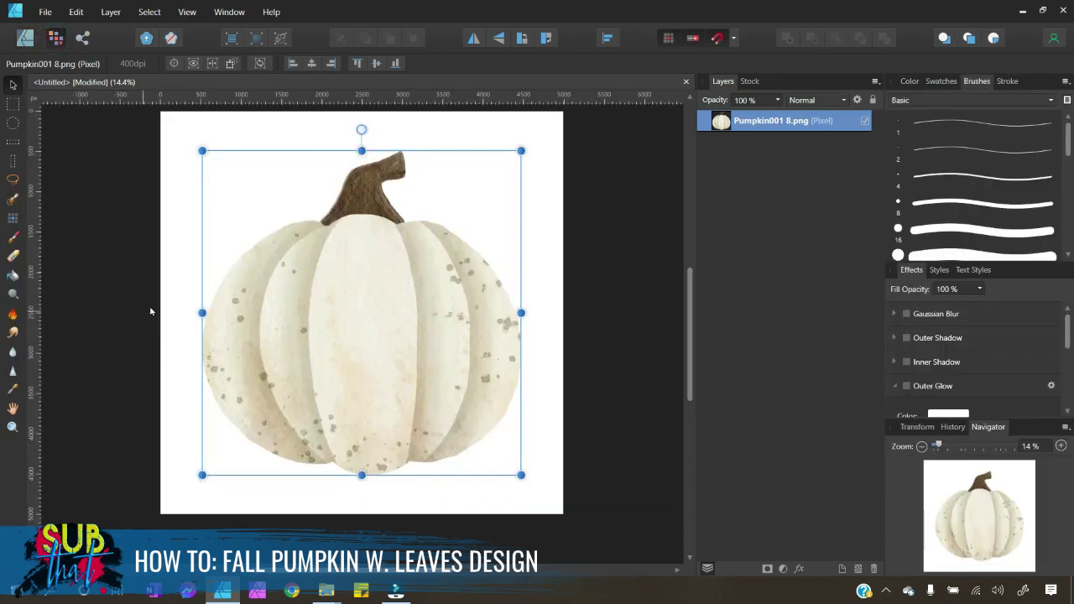
pyautogui.click(13, 199)
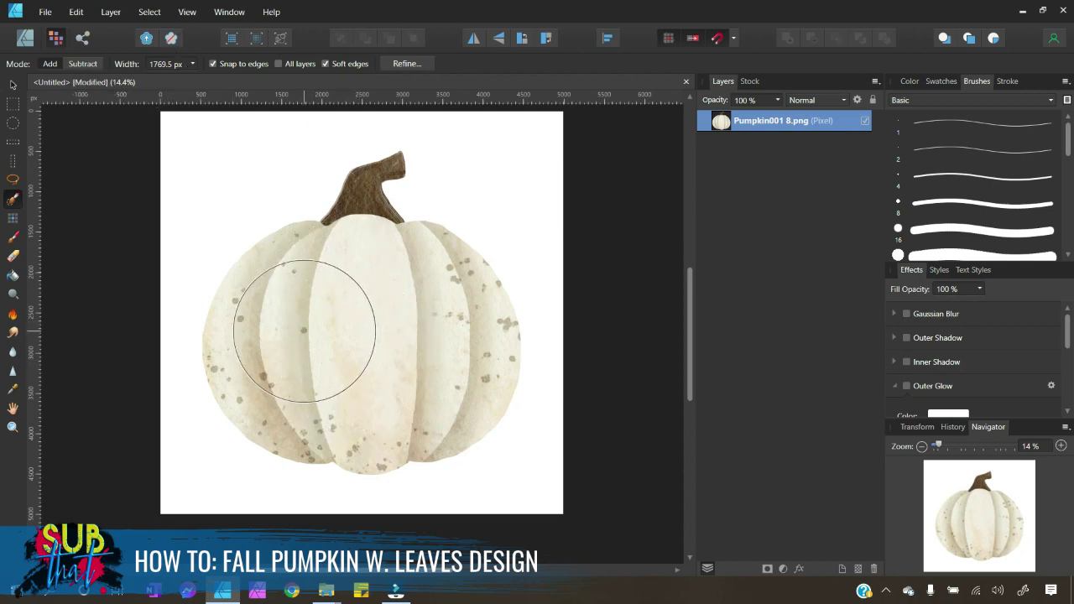
pyautogui.moveTo(305, 330)
pyautogui.mouseDown()
pyautogui.moveTo(322, 348)
pyautogui.moveTo(414, 352)
pyautogui.moveTo(429, 314)
pyautogui.moveTo(401, 262)
pyautogui.moveTo(437, 372)
pyautogui.moveTo(336, 431)
pyautogui.mouseUp()
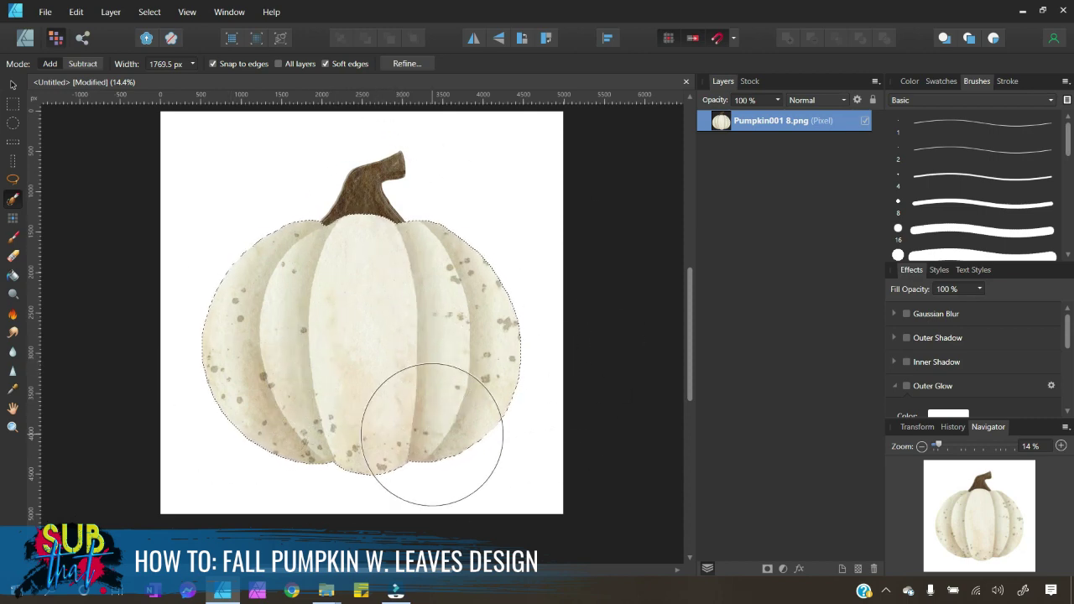
# Turn the selected pumpkin body grey with a Black and White adjustment and merge it into the layer
pyautogui.click(784, 570)
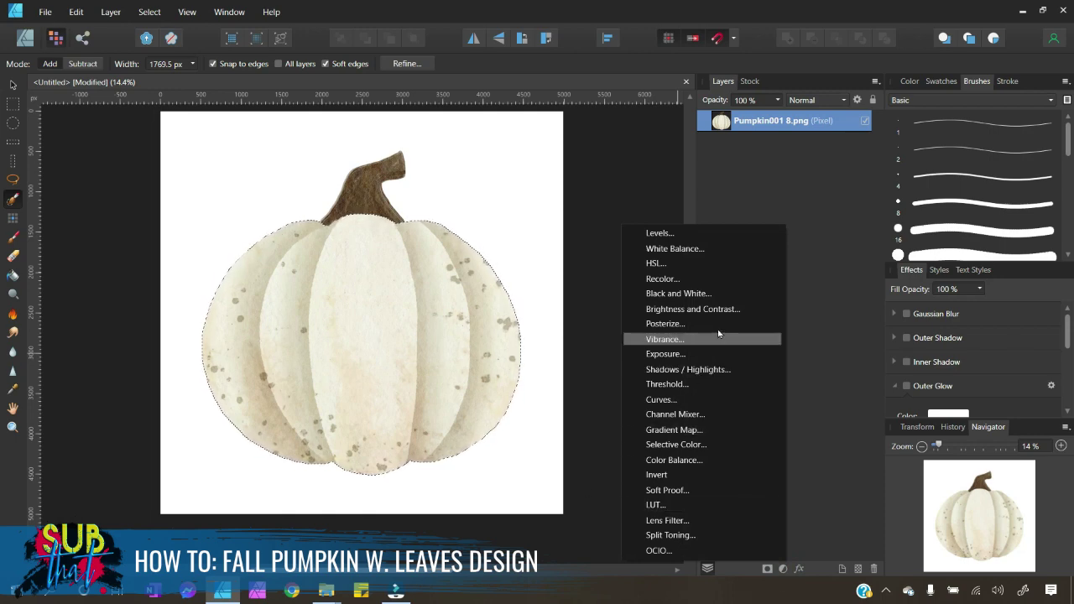
pyautogui.click(705, 293)
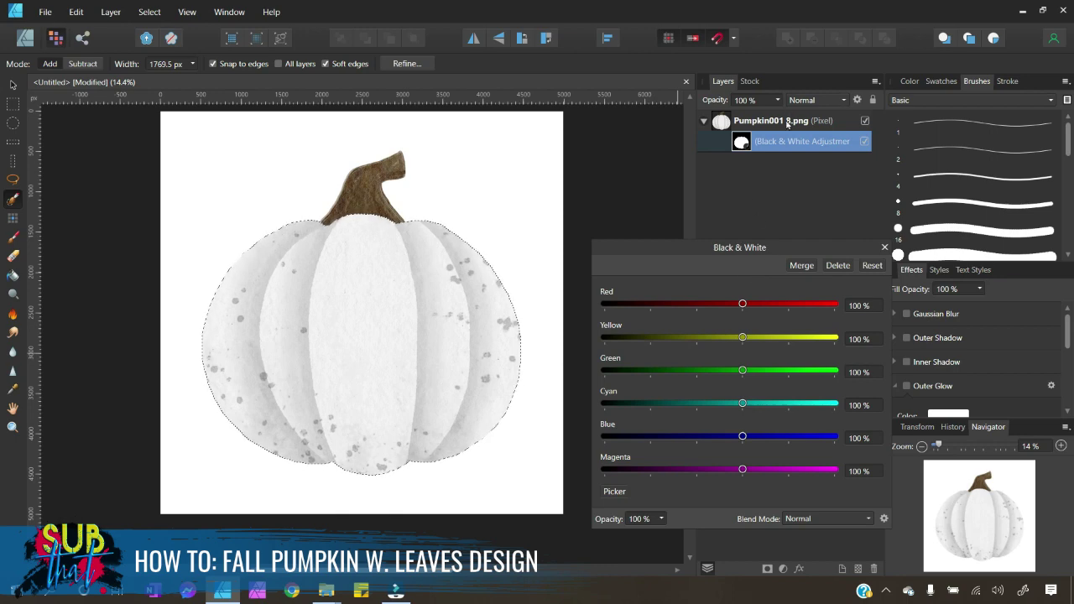
pyautogui.click(802, 267)
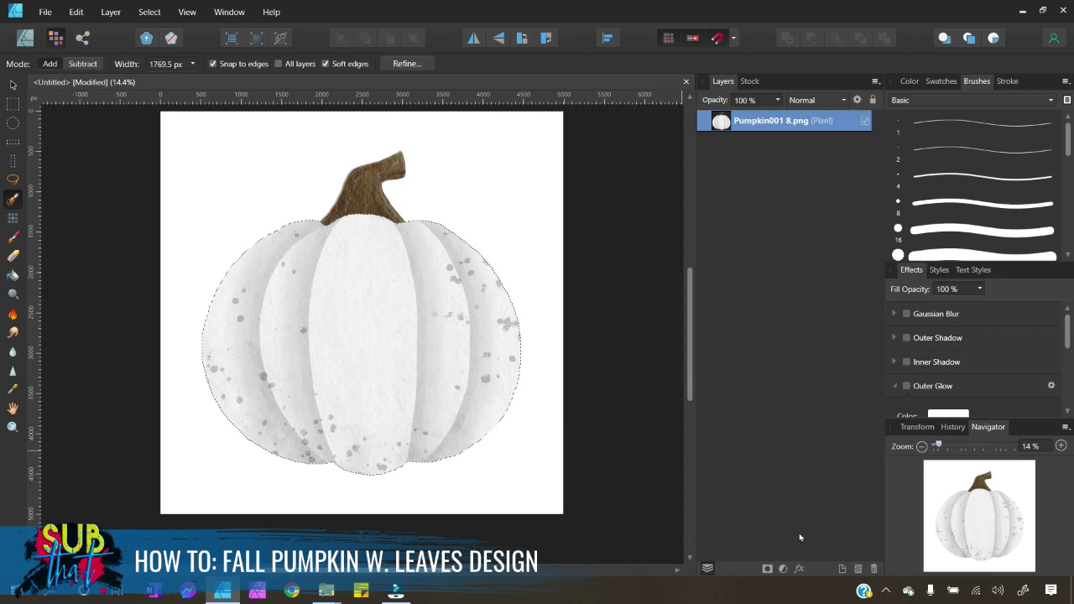
# Apply a Brightness and Contrast adjustment of -16% brightness and 6% contrast to the pumpkin body, merge it and deselect
pyautogui.click(784, 569)
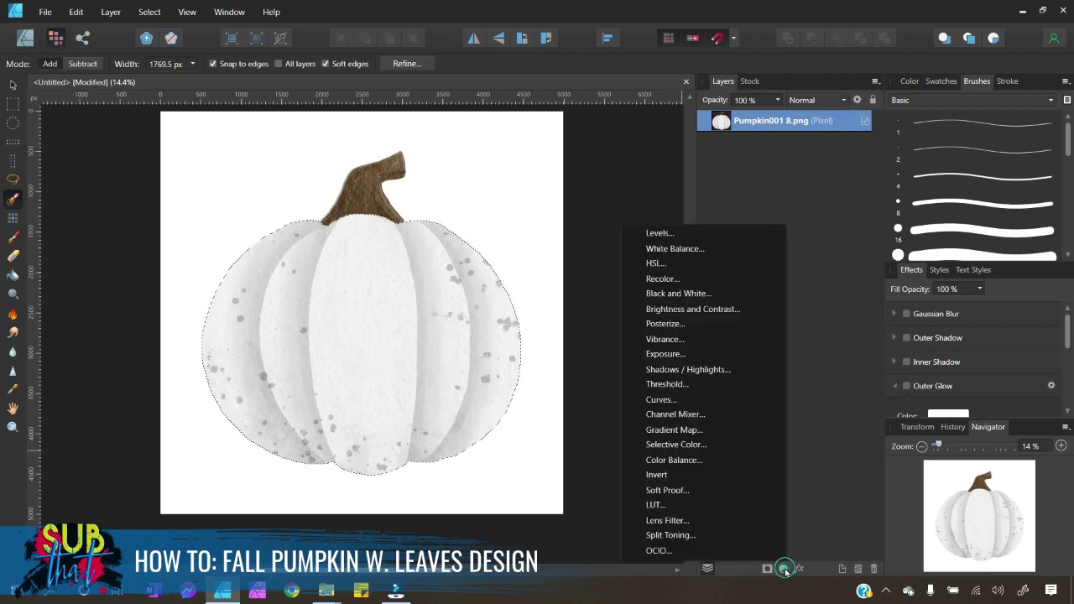
pyautogui.click(735, 311)
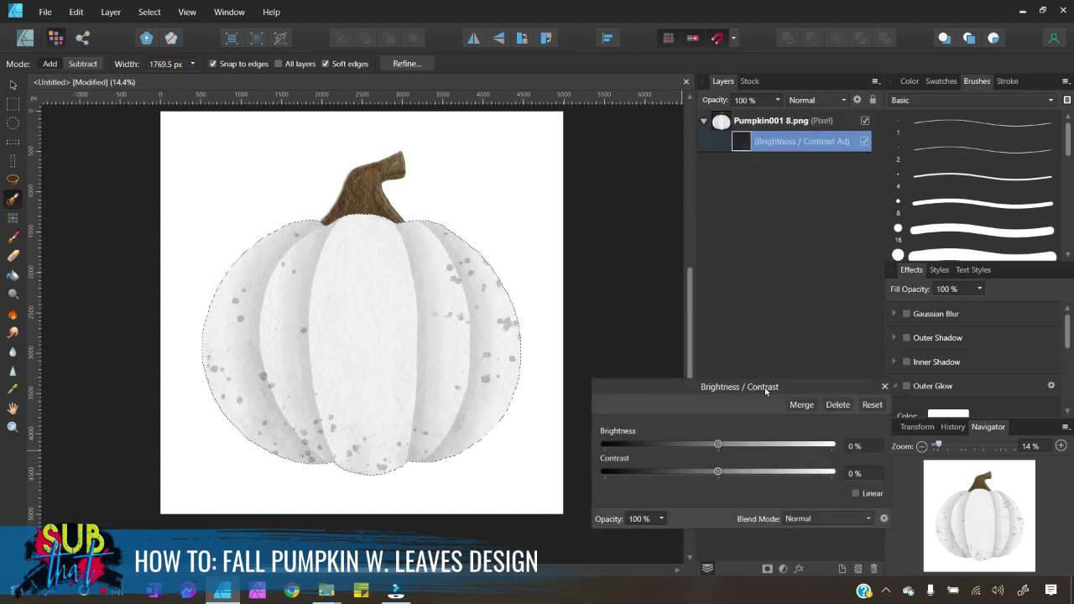
pyautogui.moveTo(766, 391); pyautogui.dragTo(765, 361)
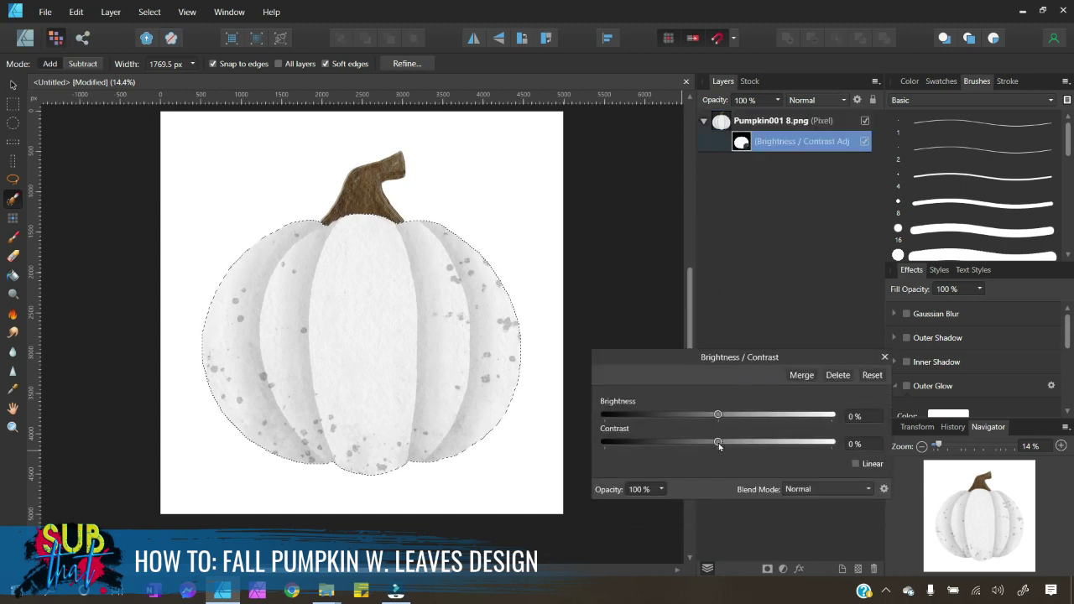
pyautogui.moveTo(718, 446)
pyautogui.mouseDown()
pyautogui.moveTo(730, 445)
pyautogui.moveTo(703, 453)
pyautogui.moveTo(750, 457)
pyautogui.moveTo(719, 460)
pyautogui.mouseUp()
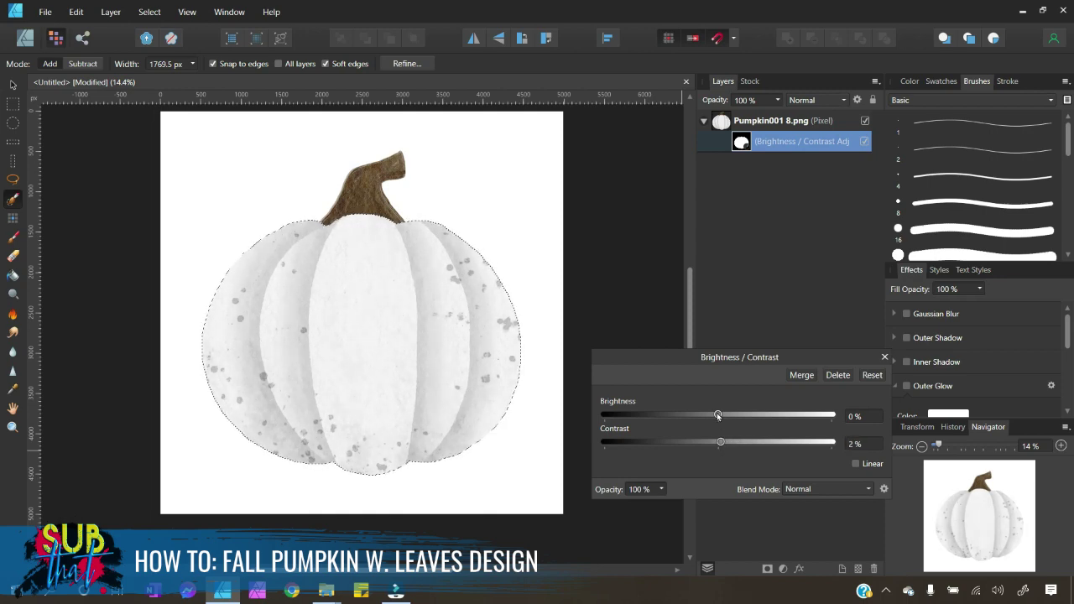
pyautogui.moveTo(717, 415); pyautogui.dragTo(742, 420)
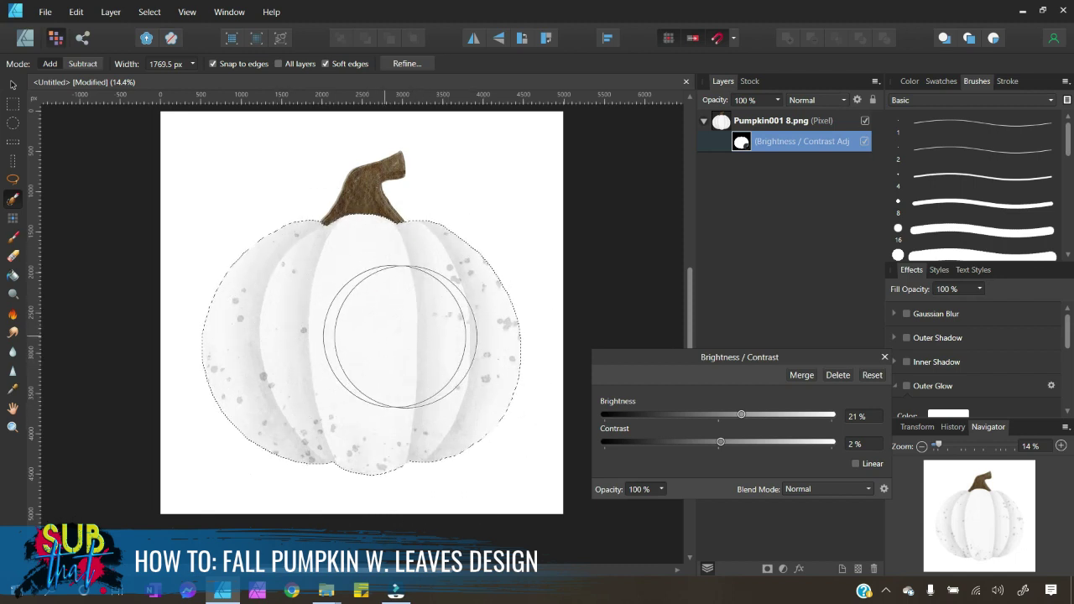
pyautogui.moveTo(720, 443); pyautogui.dragTo(702, 419)
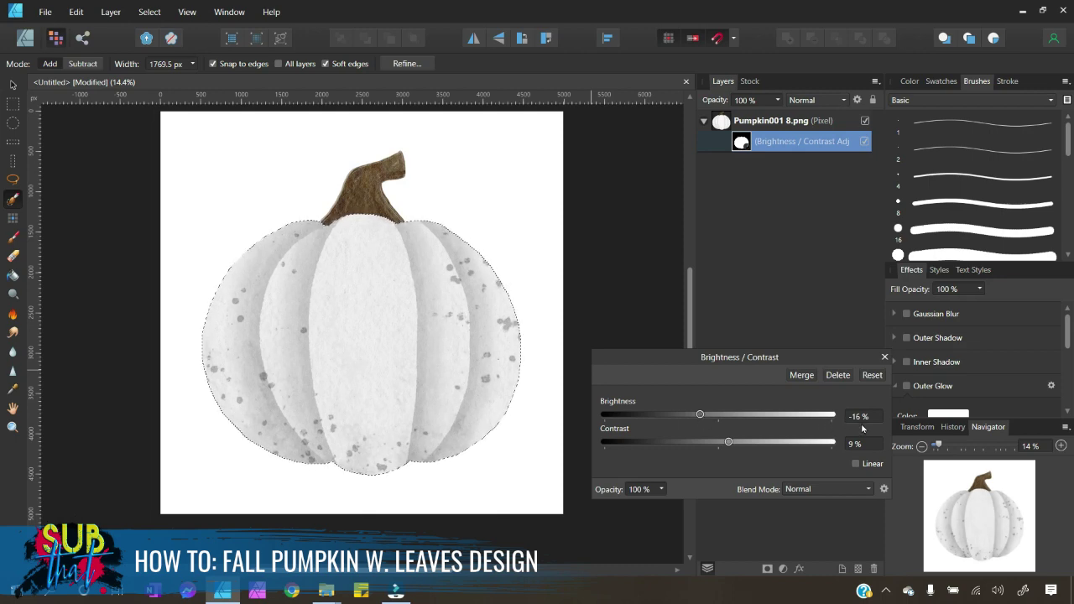
pyautogui.moveTo(731, 445); pyautogui.dragTo(726, 446)
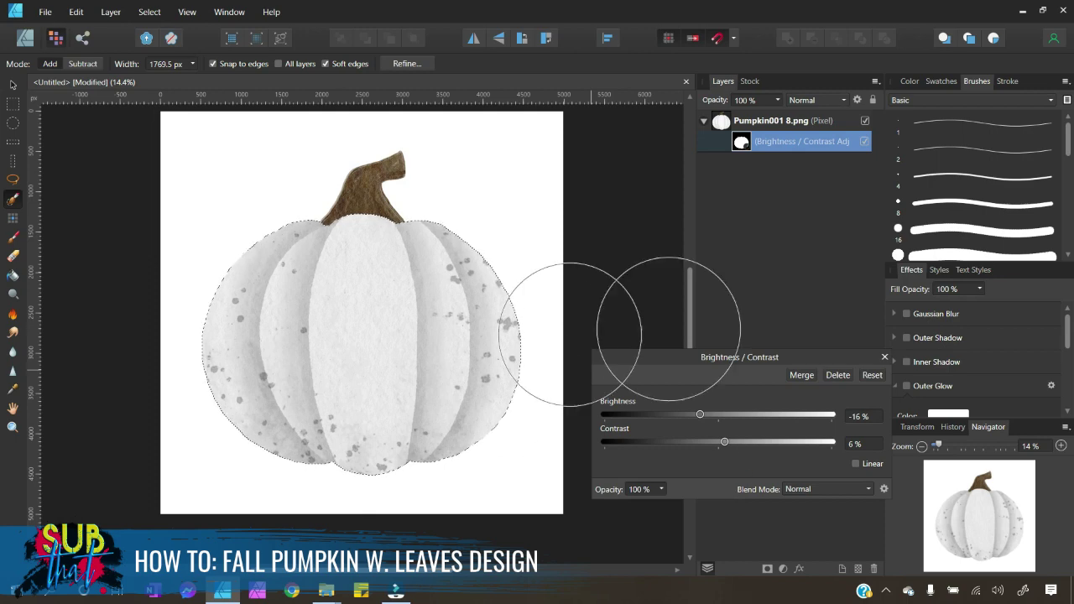
pyautogui.click(802, 375)
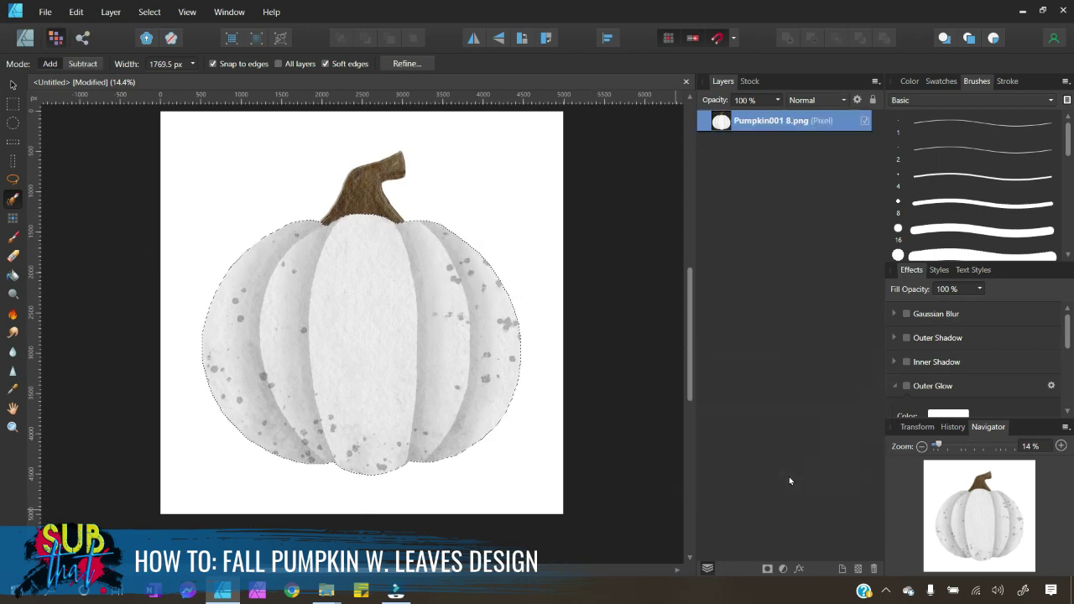
pyautogui.click(151, 12)
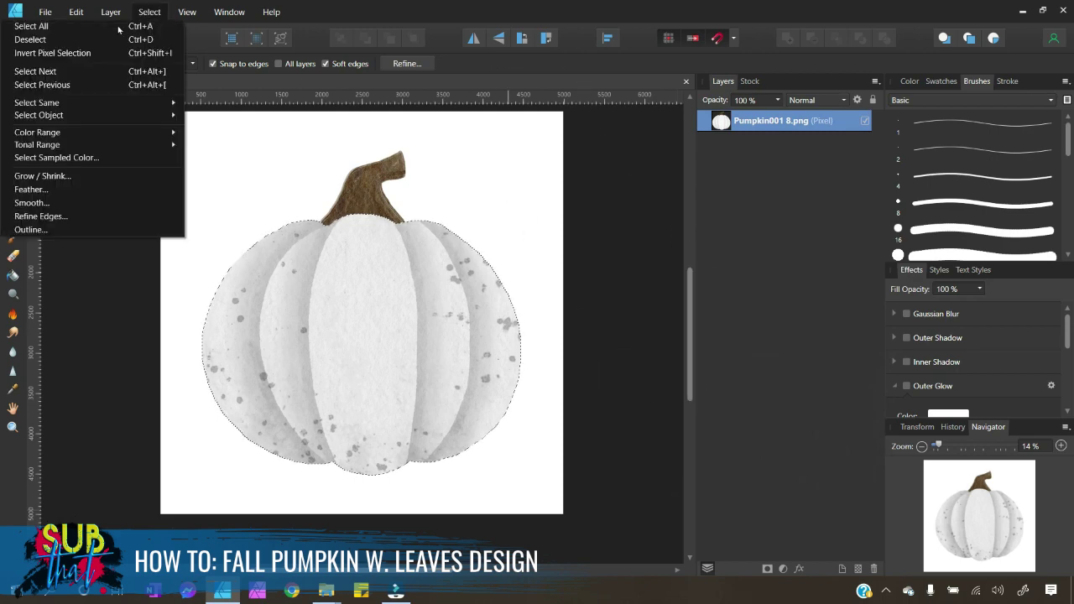
pyautogui.click(99, 42)
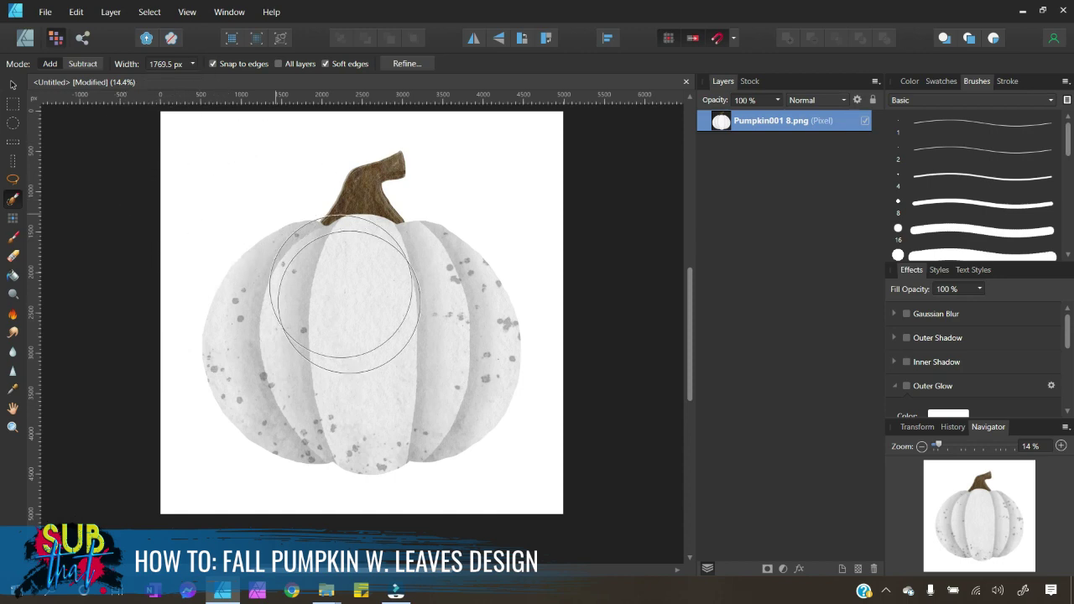
# Select the pumpkin's two outermost side segments with the Selection Brush at 409.9 px, refining their upper edges at 94.9 px
pyautogui.press('[')
pyautogui.press('[')
pyautogui.press('[')
pyautogui.press('[')
pyautogui.press('[')
pyautogui.press('[')
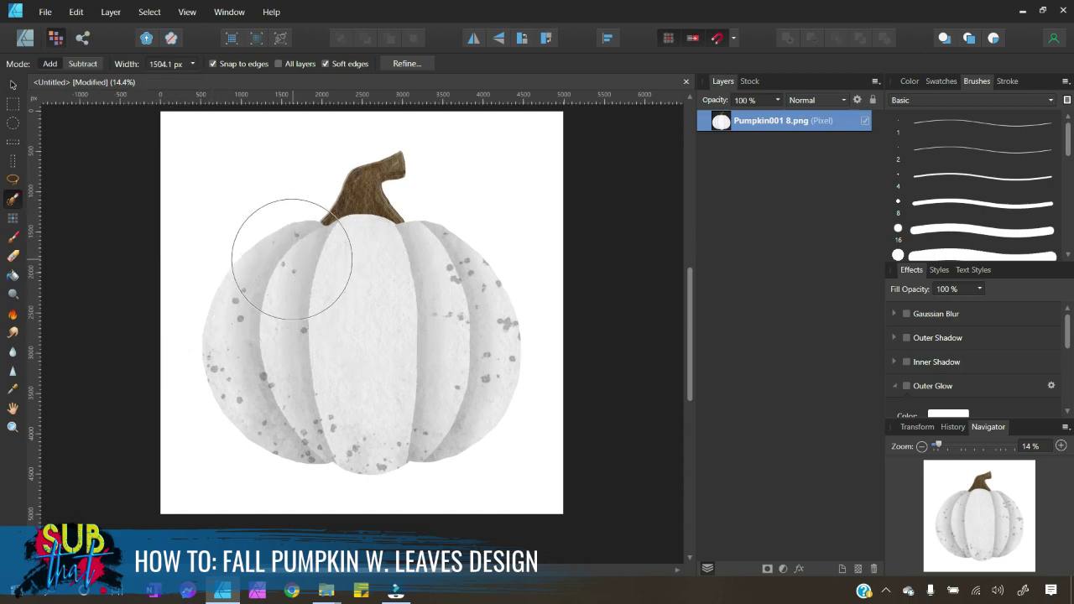
pyautogui.press('[')
pyautogui.press('[')
pyautogui.press('[')
pyautogui.press('[')
pyautogui.press('[')
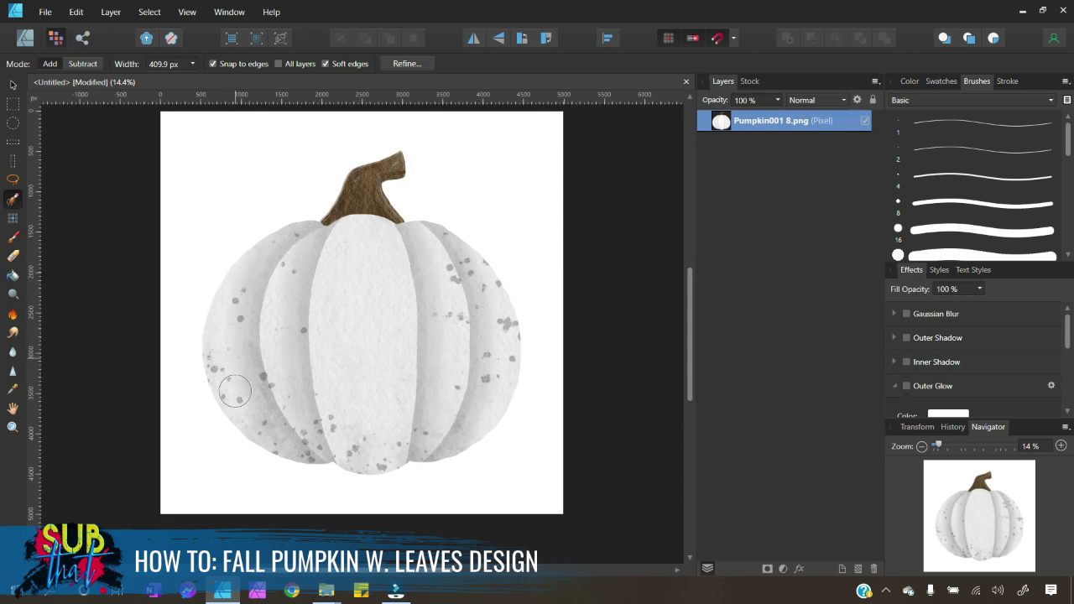
pyautogui.moveTo(232, 391)
pyautogui.mouseDown()
pyautogui.moveTo(238, 363)
pyautogui.moveTo(228, 372)
pyautogui.moveTo(227, 354)
pyautogui.mouseUp()
pyautogui.moveTo(493, 312)
pyautogui.mouseDown()
pyautogui.moveTo(496, 364)
pyautogui.moveTo(482, 282)
pyautogui.mouseUp()
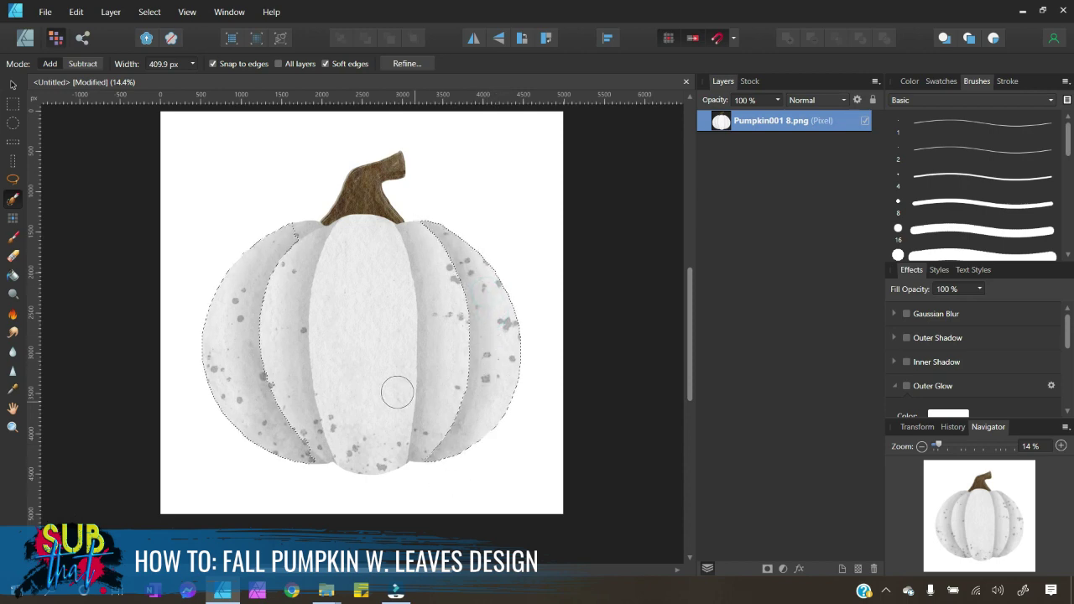
pyautogui.press('[')
pyautogui.press('[')
pyautogui.press('[')
pyautogui.press('[')
# Brighten the selected outer segments by 21% with a Brightness and Contrast adjustment, merge it, deselect and return to the Move tool
pyautogui.click(783, 569)
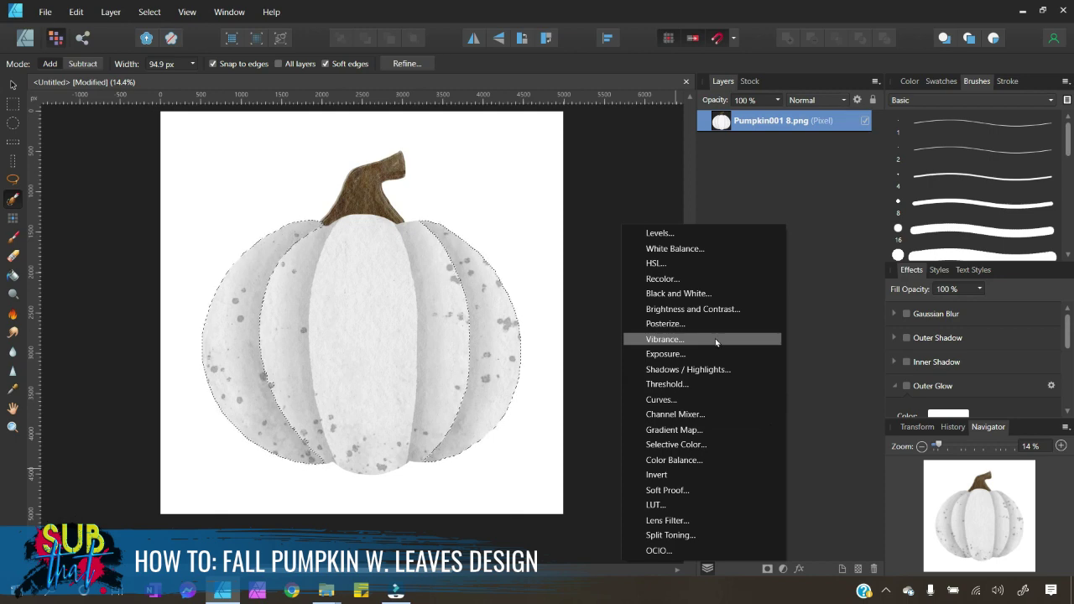
pyautogui.click(713, 309)
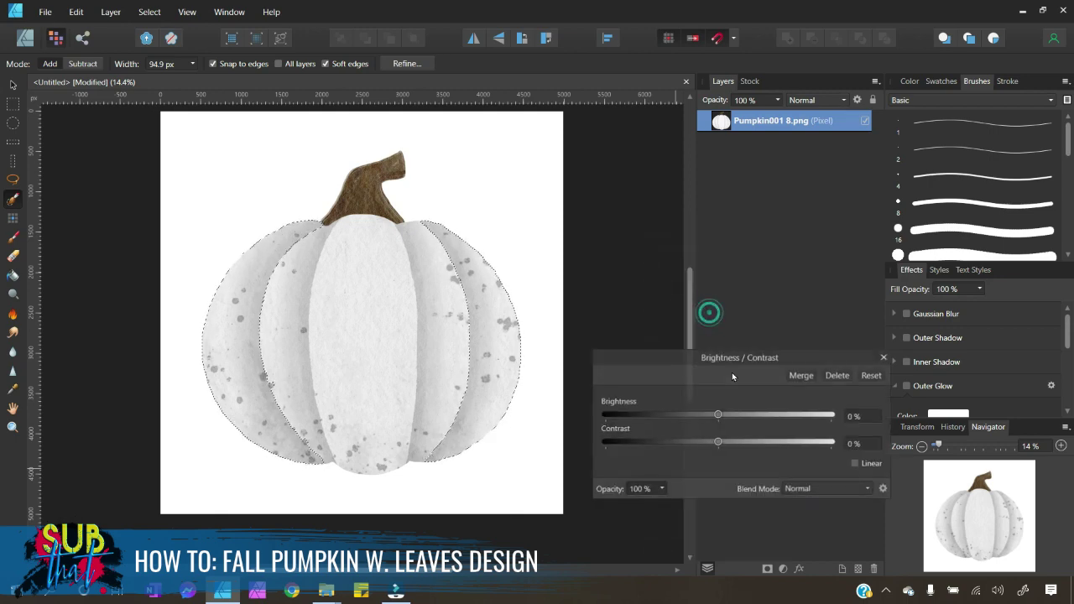
pyautogui.moveTo(719, 416); pyautogui.dragTo(742, 413)
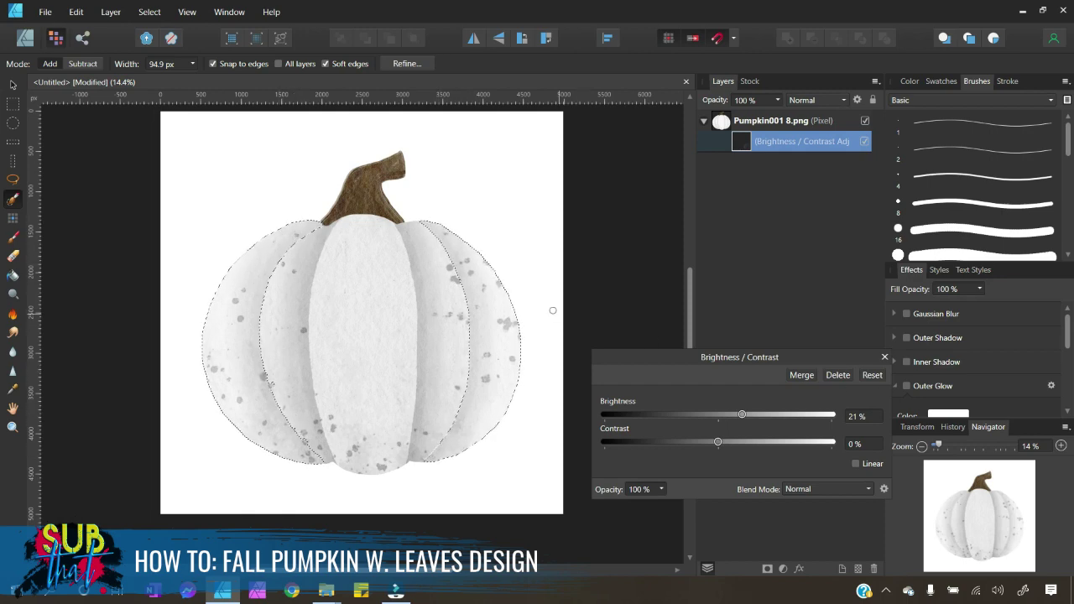
pyautogui.click(811, 379)
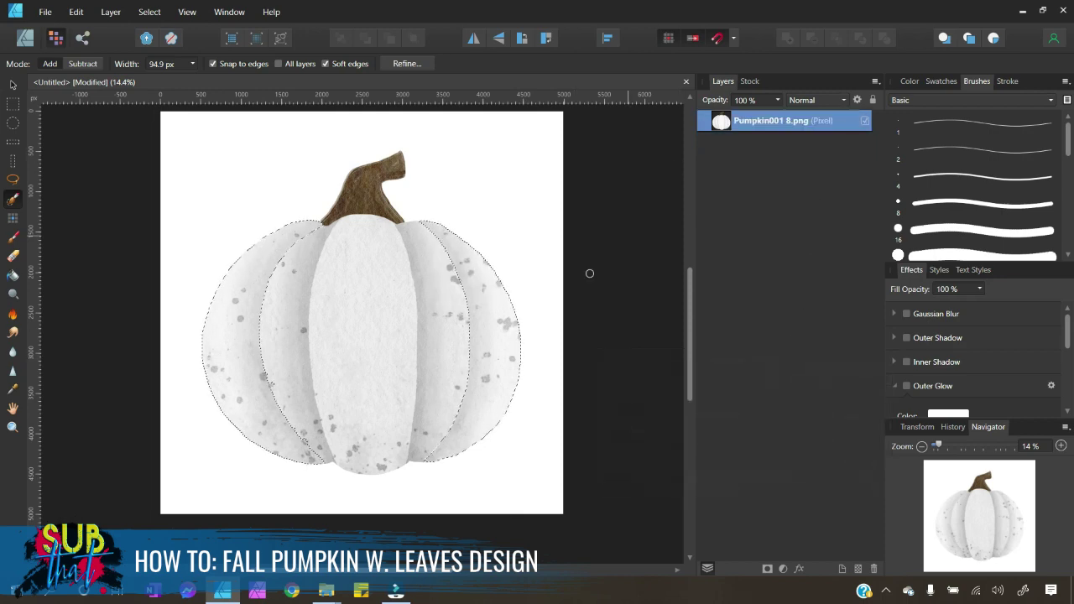
pyautogui.click(151, 12)
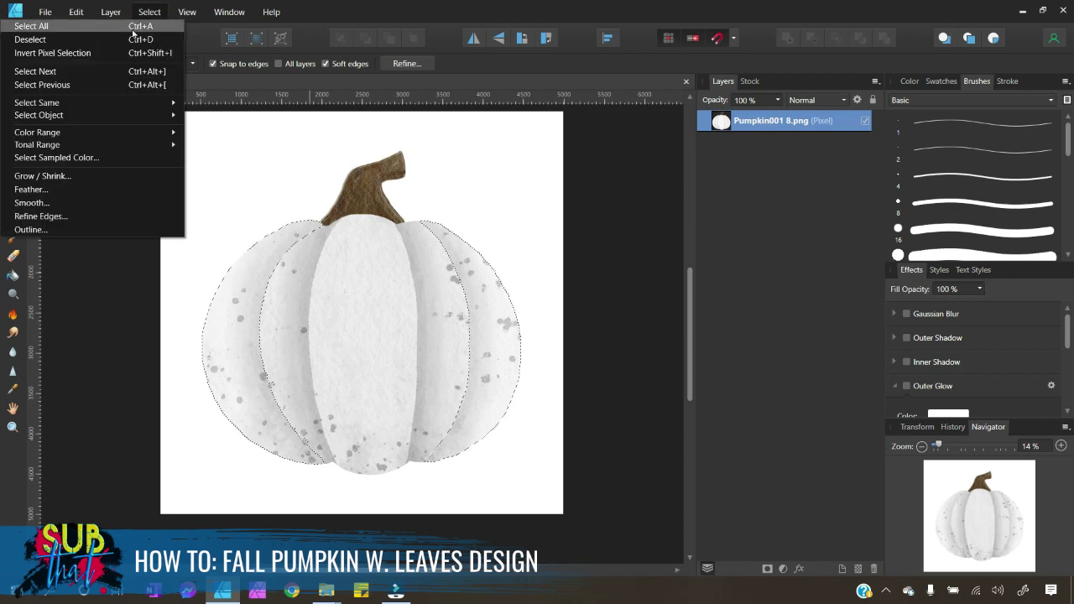
pyautogui.click(34, 39)
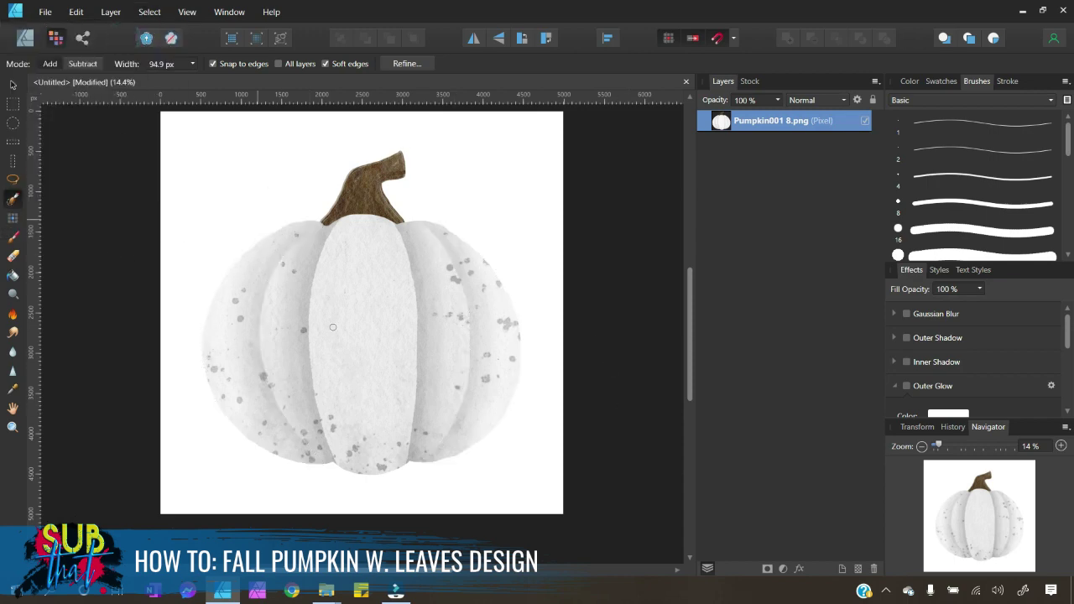
pyautogui.click(13, 84)
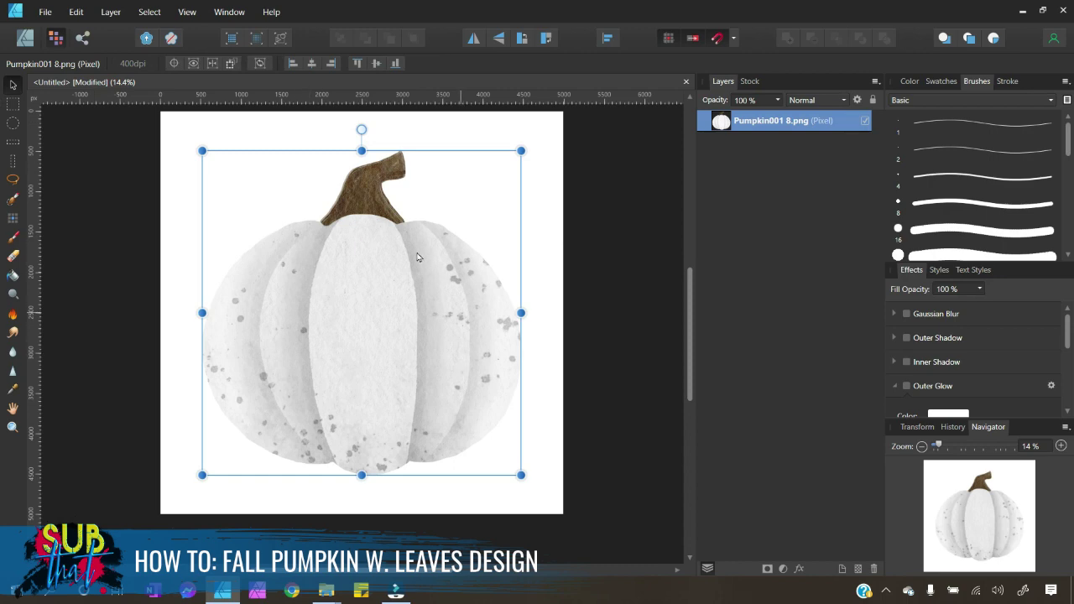
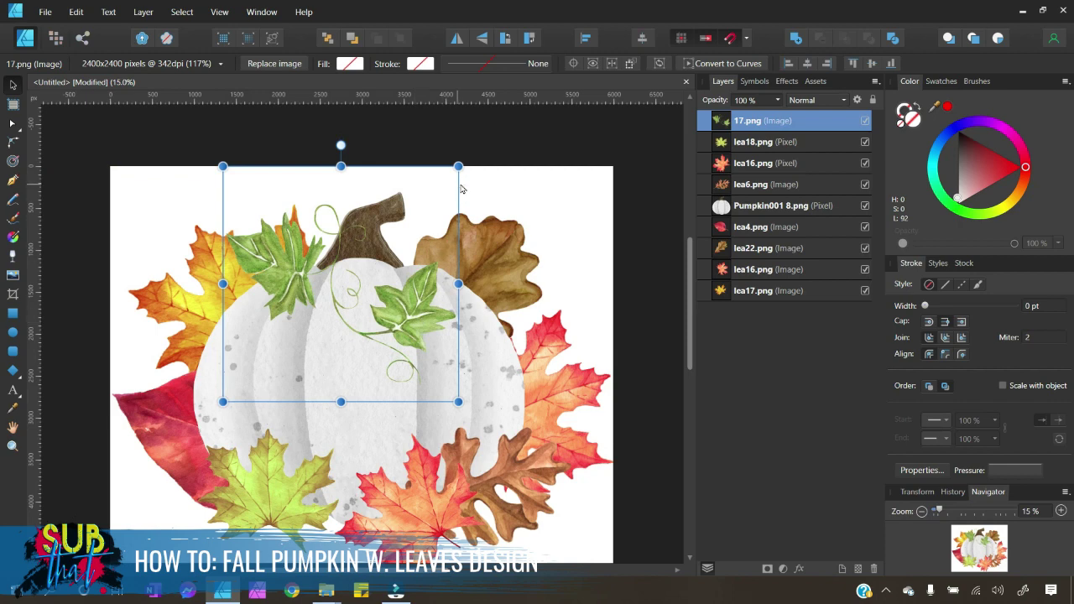
# Enlarge the green vine leaves image 17.png to 133% and position it over the upper pumpkin around the base of the stem
pyautogui.moveTo(458, 166); pyautogui.dragTo(482, 143)
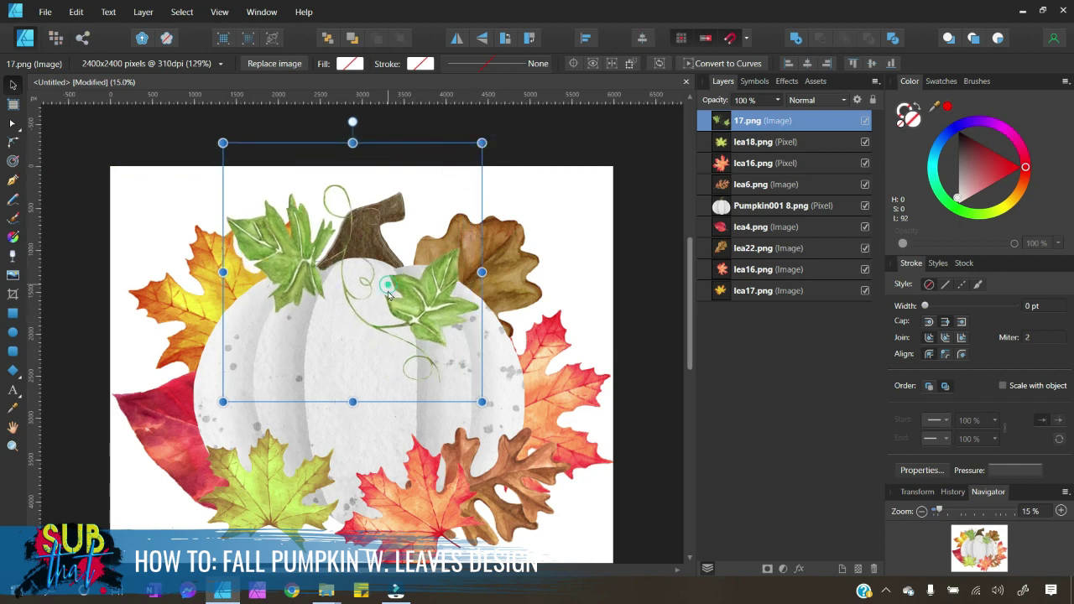
pyautogui.moveTo(388, 288); pyautogui.dragTo(384, 299)
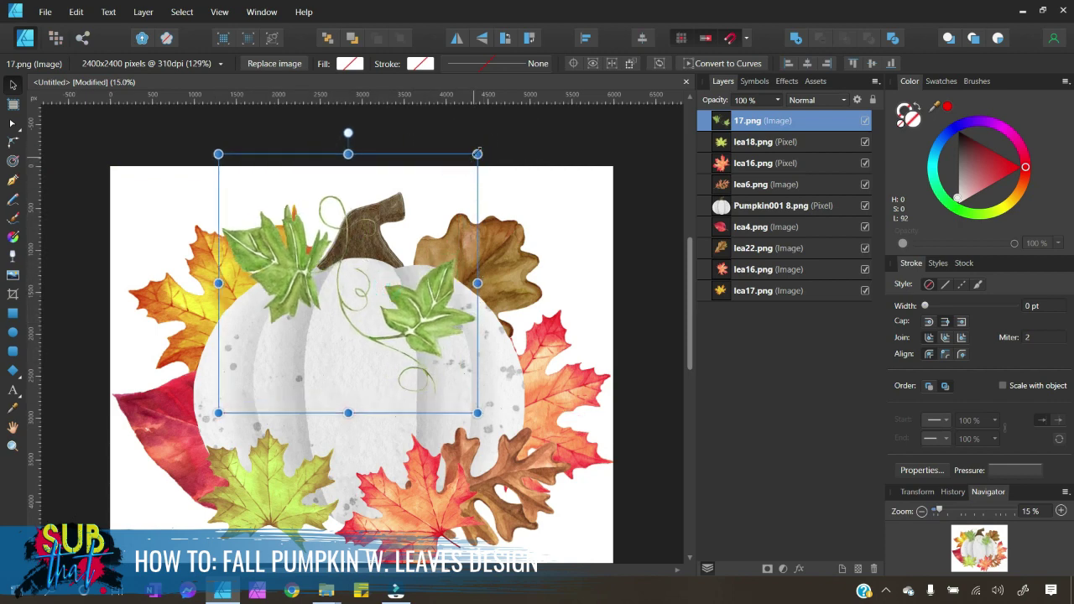
pyautogui.moveTo(476, 154); pyautogui.dragTo(485, 145)
pyautogui.moveTo(375, 303); pyautogui.dragTo(371, 312)
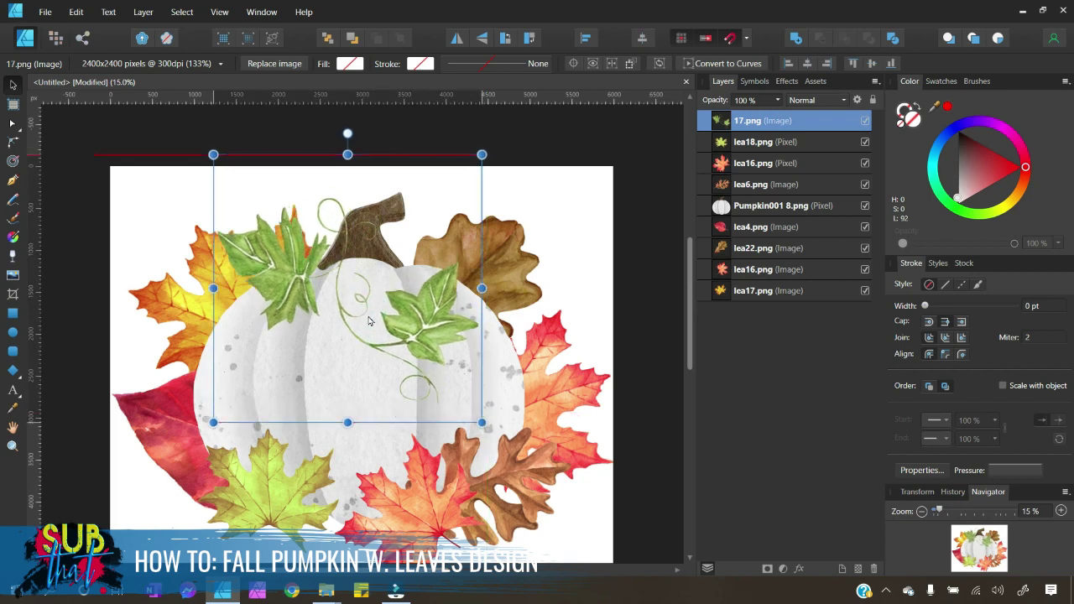
pyautogui.press('Up')
pyautogui.press('Up')
pyautogui.press('Up')
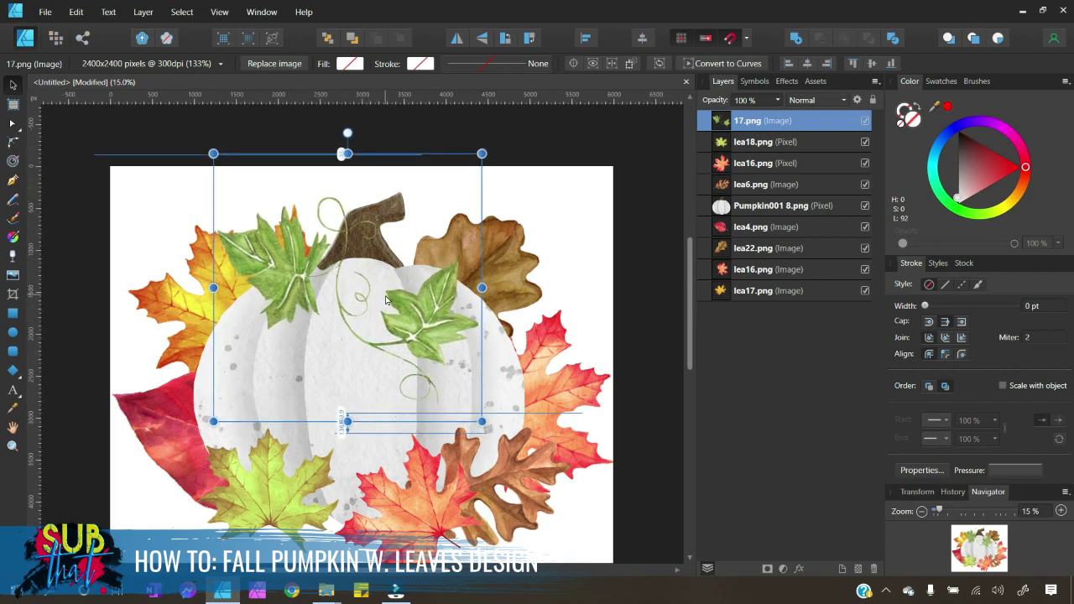
pyautogui.press('Up')
pyautogui.press('Up')
pyautogui.press('Up')
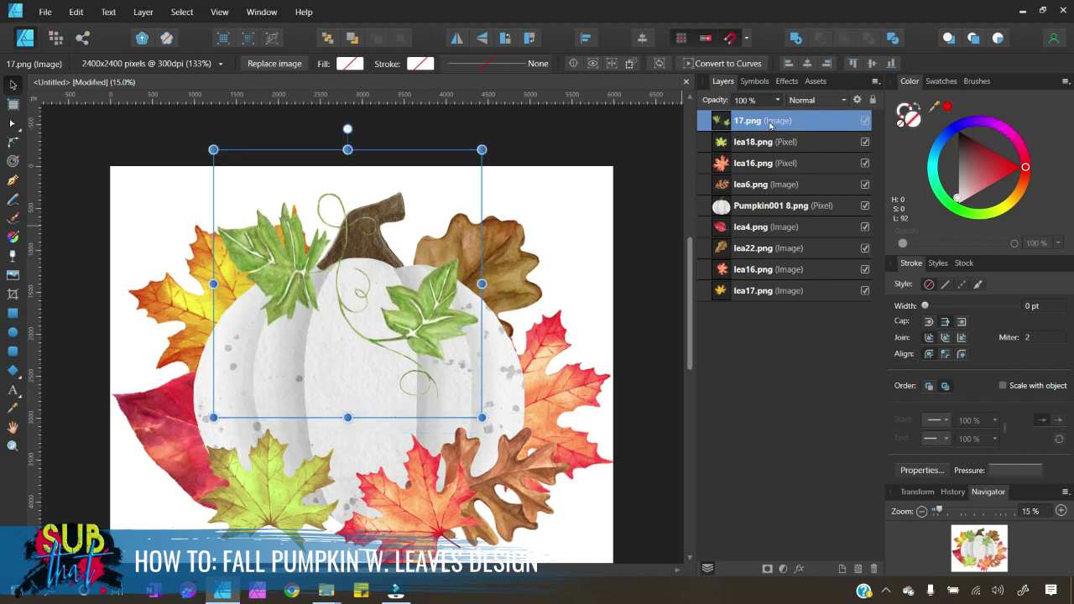
# Add an unmerged Brightness and Contrast adjustment to the 17.png vine leaves with -11% brightness and 18% contrast
pyautogui.click(783, 569)
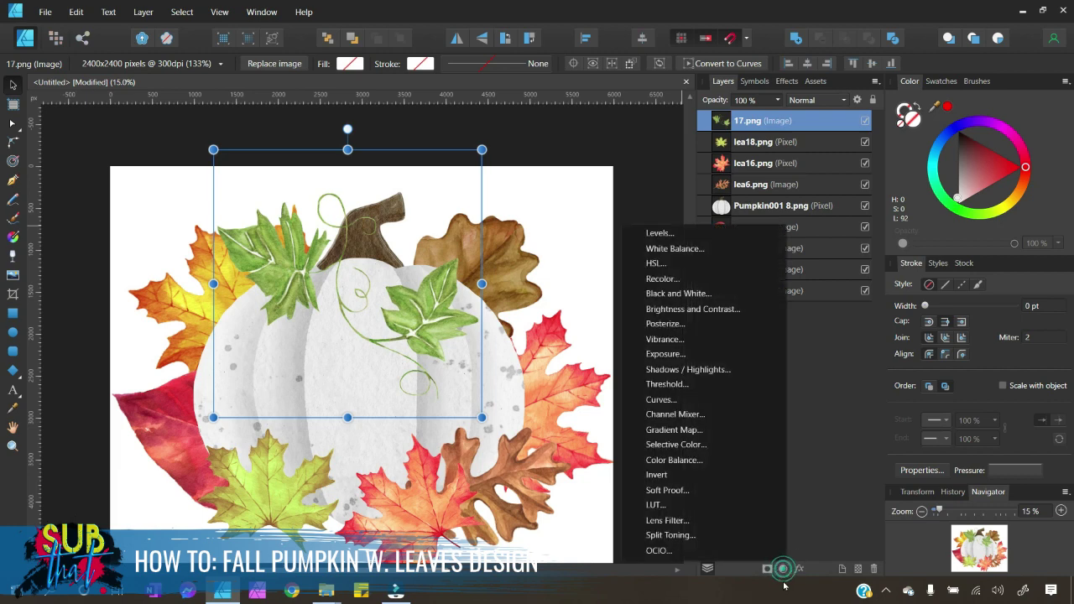
pyautogui.click(732, 310)
pyautogui.moveTo(718, 414); pyautogui.dragTo(739, 447)
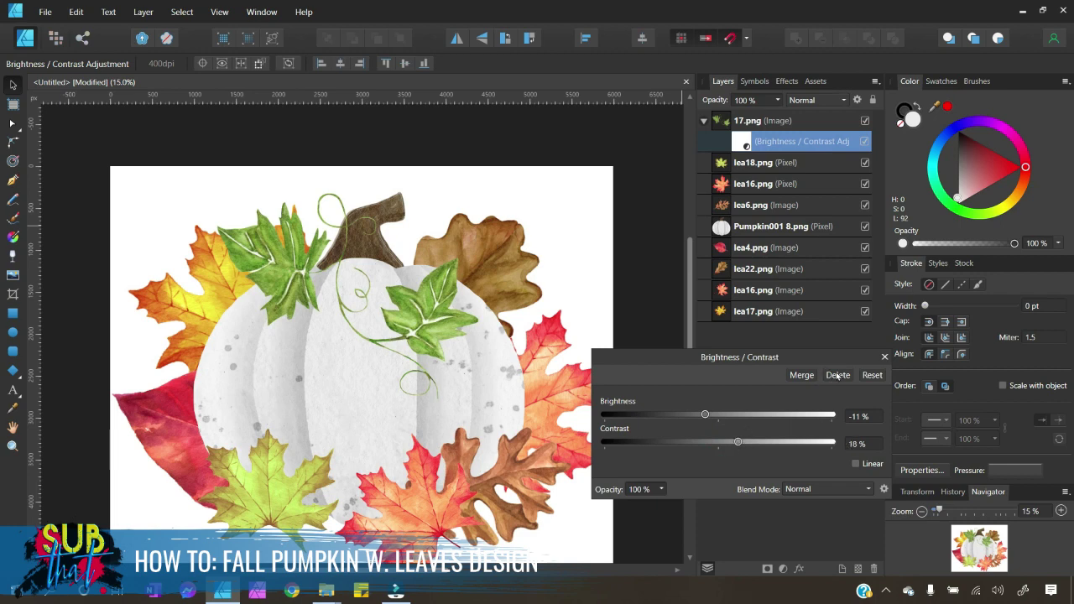
pyautogui.click(884, 357)
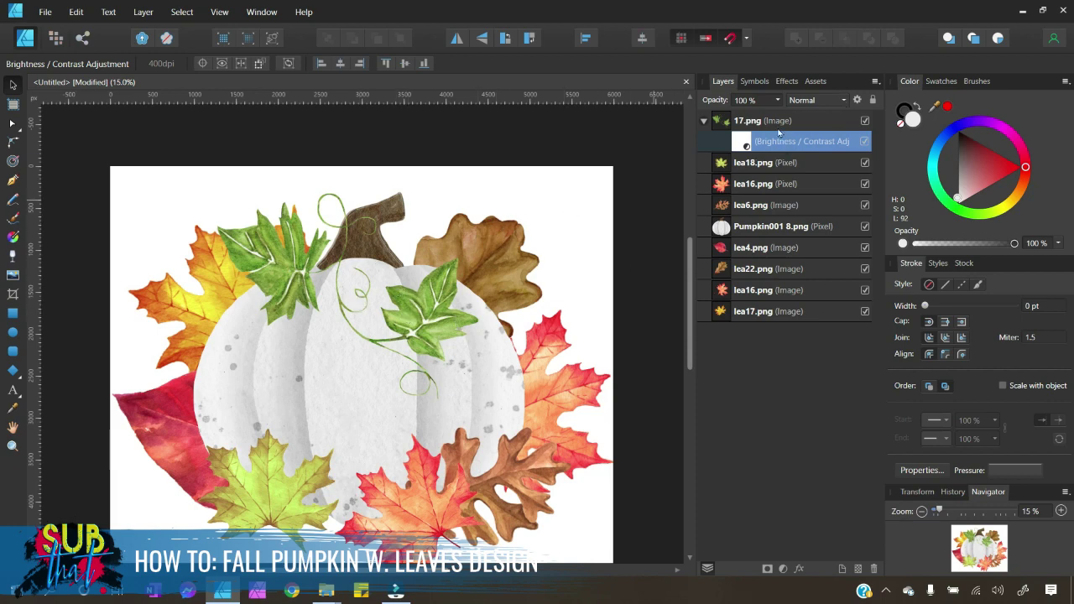
# Collapse the 17.png layer's adjustment and clear the selection
pyautogui.click(704, 122)
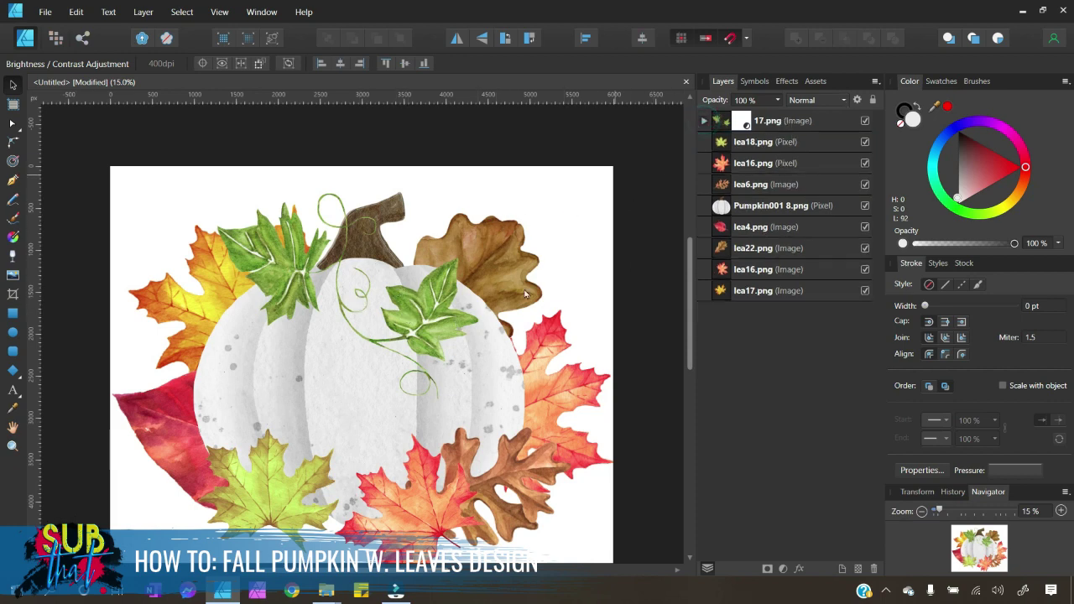
pyautogui.click(433, 329)
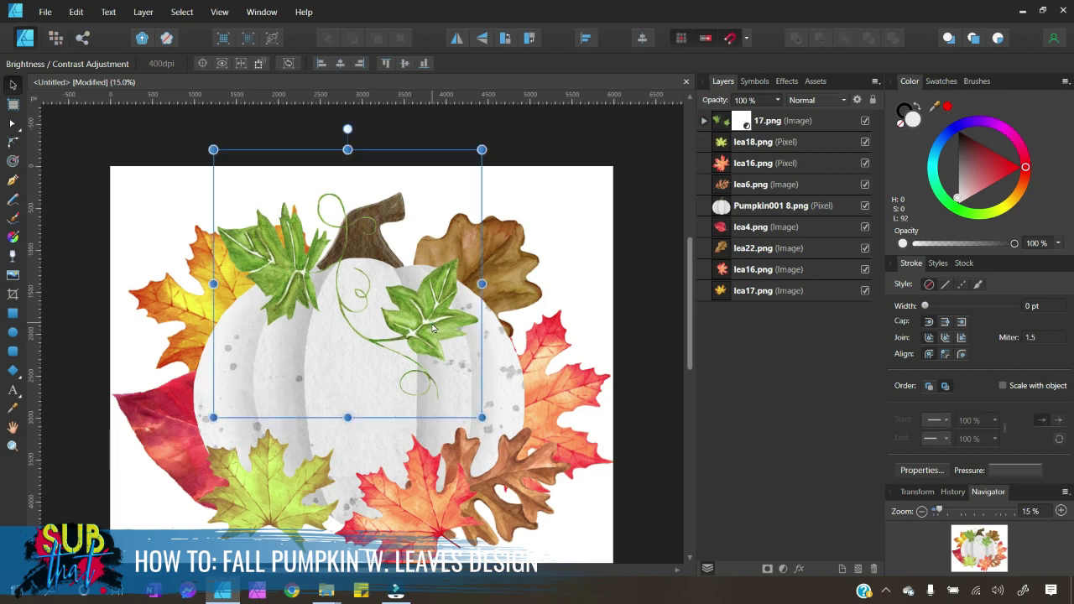
pyautogui.click(651, 362)
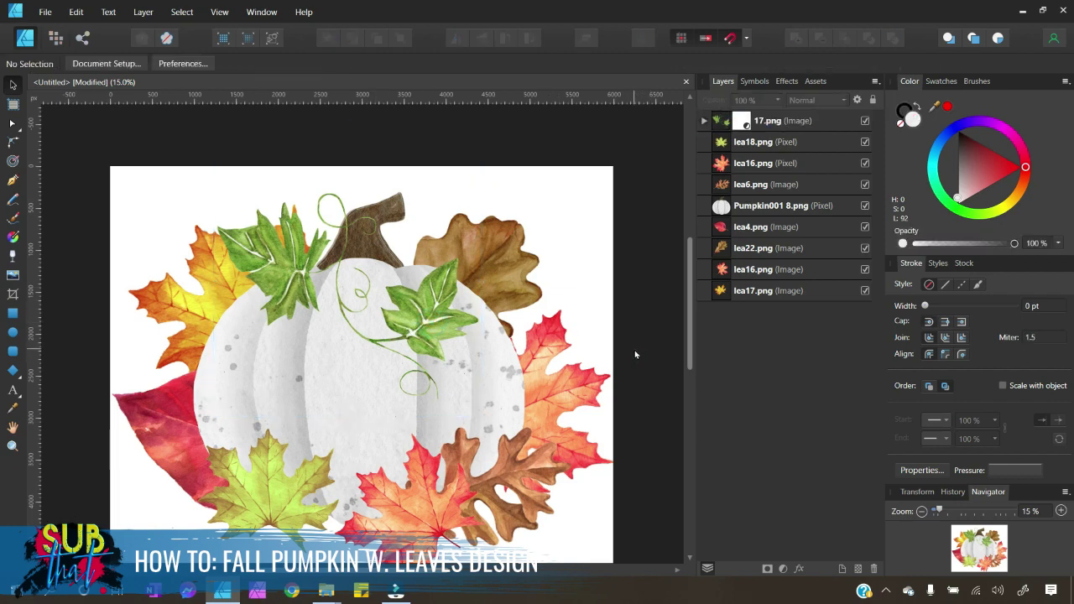
# Add an artistic text line reading "but I think" across the middle of the pumpkin and select all its text
pyautogui.scroll(-1, 635, 354)
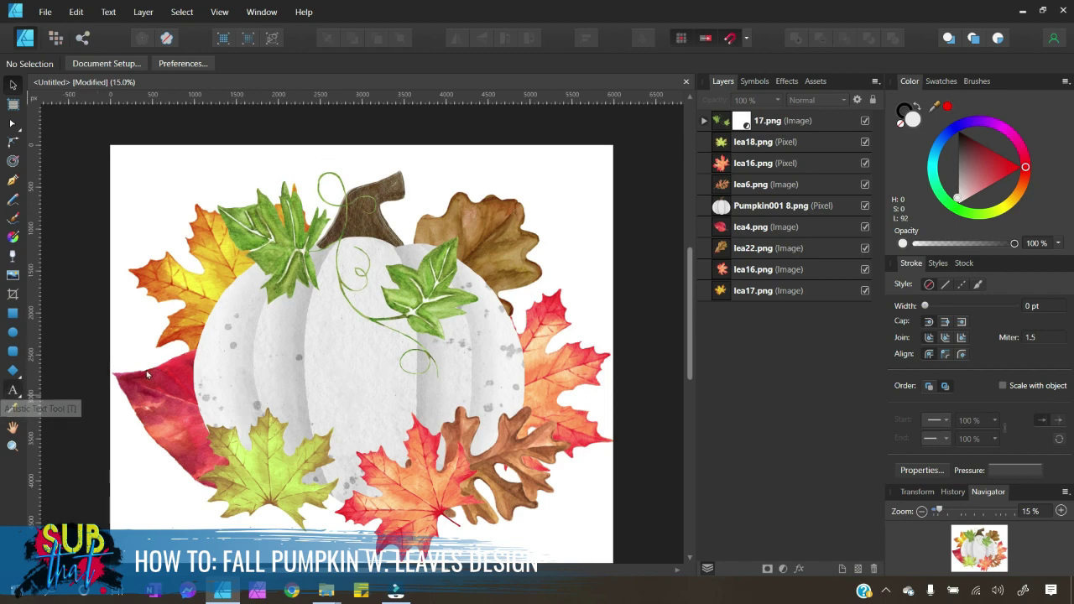
pyautogui.click(13, 390)
pyautogui.moveTo(257, 338); pyautogui.dragTo(276, 354)
pyautogui.write('but')
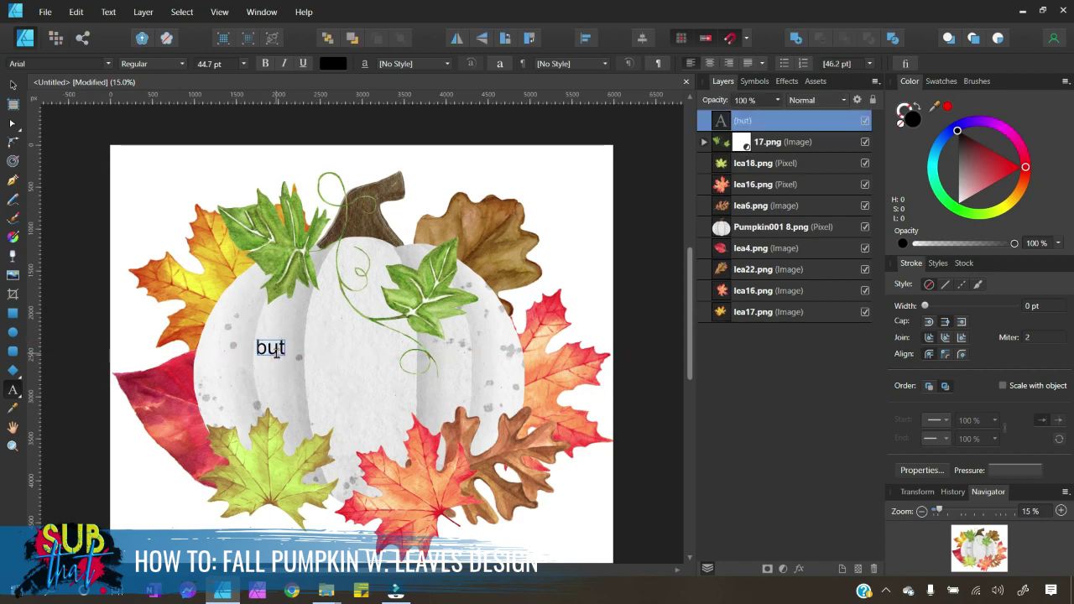
pyautogui.write(' I think')
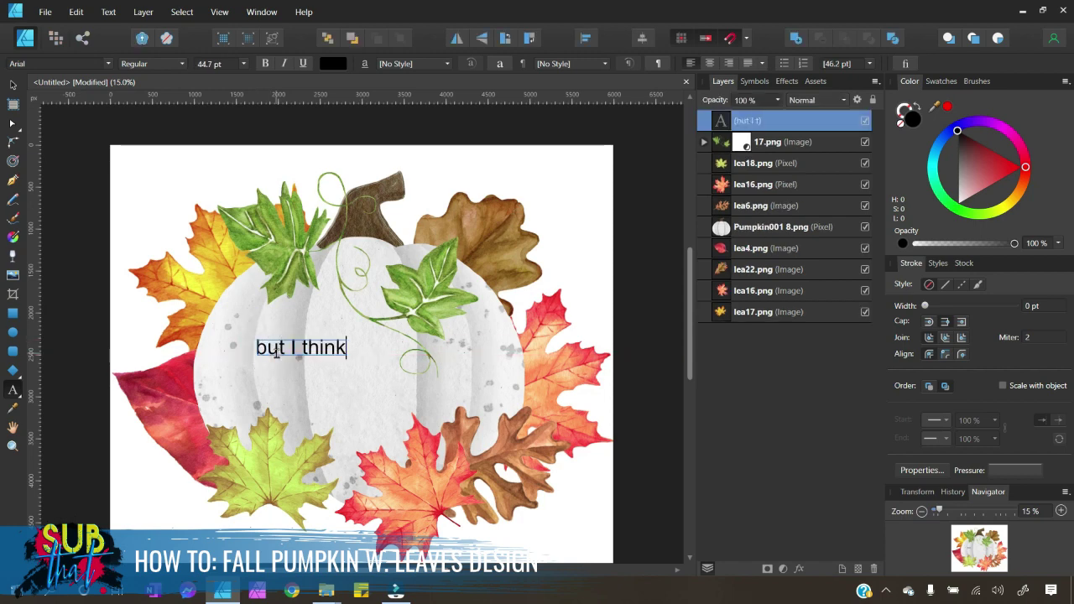
pyautogui.press('Escape')
pyautogui.hotkey('ctrl', 'a')
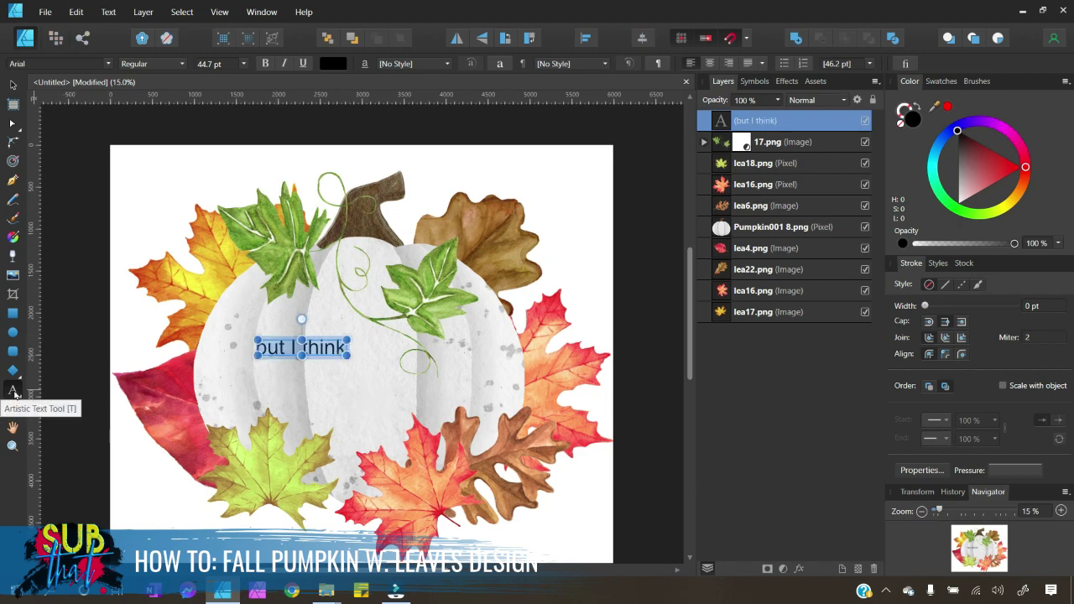
# Change the "but I think" text to the IntellectaTypewriter font, enlarge it to 70.2 pt and centre it across the pumpkin
pyautogui.click(13, 392)
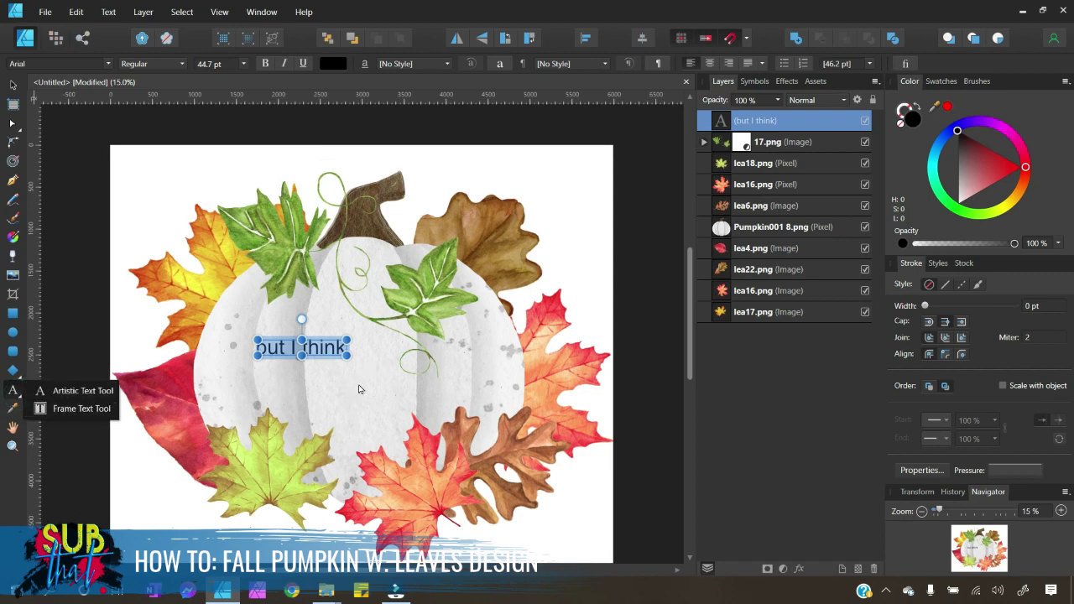
pyautogui.click(53, 64)
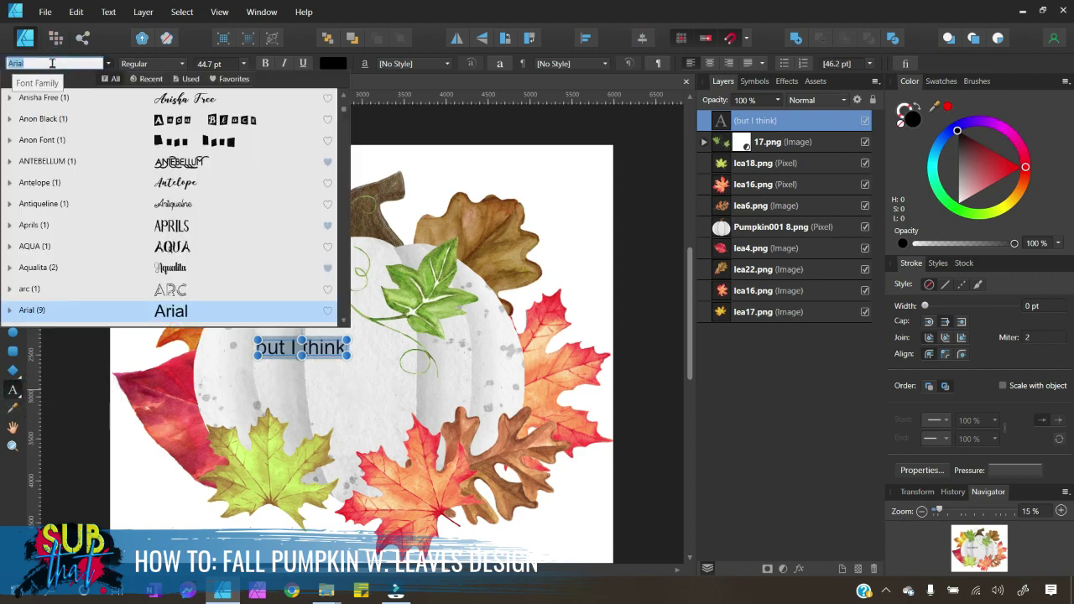
pyautogui.write('type')
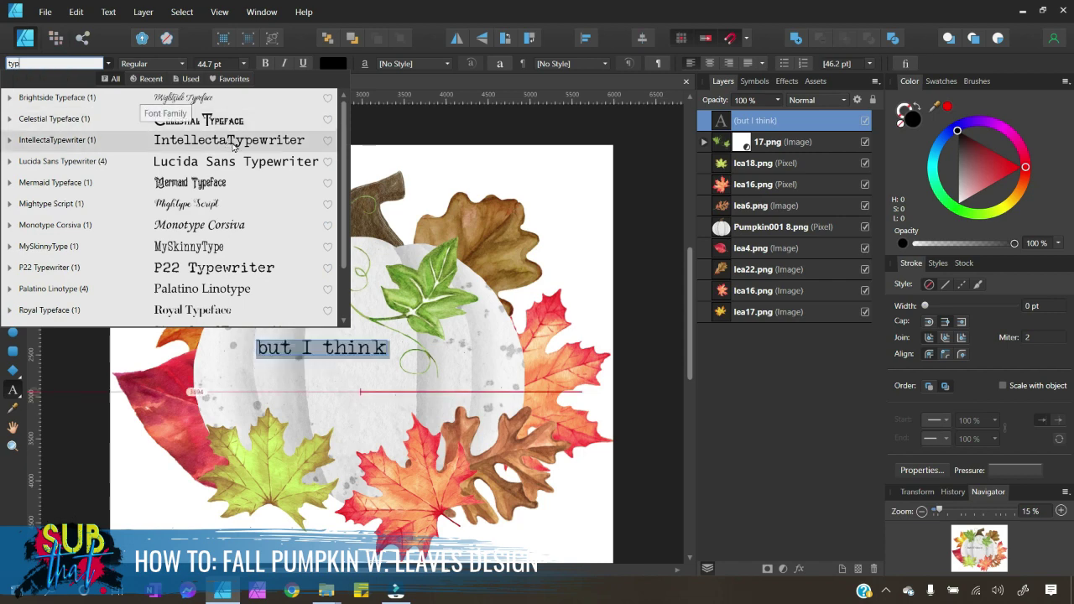
pyautogui.click(232, 141)
pyautogui.moveTo(388, 355); pyautogui.dragTo(453, 383)
pyautogui.click(12, 85)
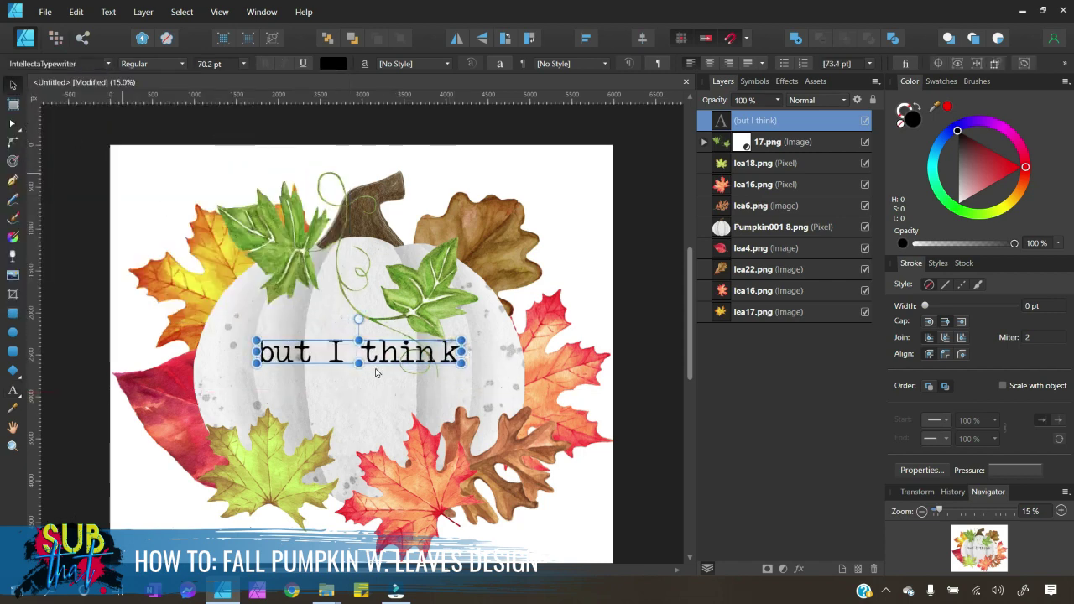
pyautogui.moveTo(405, 353)
pyautogui.mouseDown()
pyautogui.moveTo(353, 341)
pyautogui.moveTo(420, 345)
pyautogui.moveTo(408, 341)
pyautogui.mouseUp()
# Add a second artistic text line reading "I love fall" at 96.1 pt below "but I think" and select its text
pyautogui.click(13, 390)
pyautogui.hotkey('ctrl', 'a')
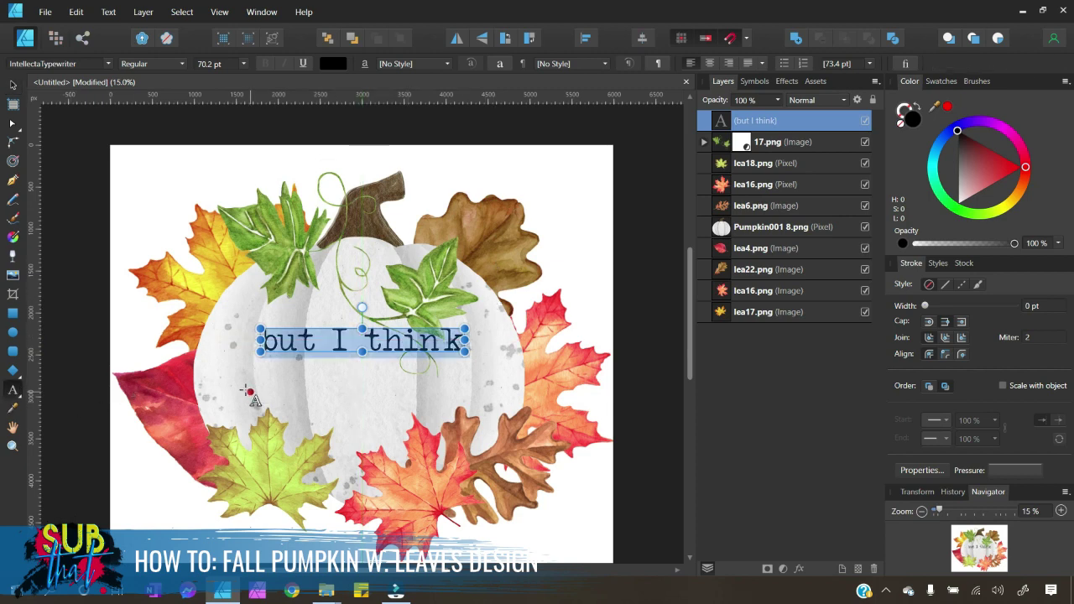
pyautogui.moveTo(244, 390); pyautogui.dragTo(269, 435)
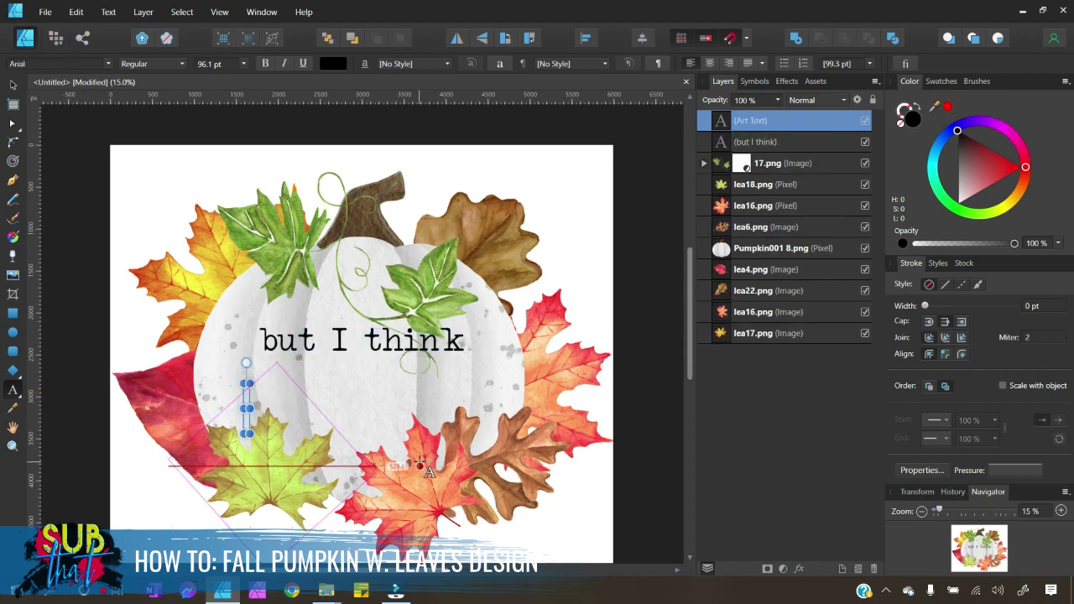
pyautogui.write('I love fall')
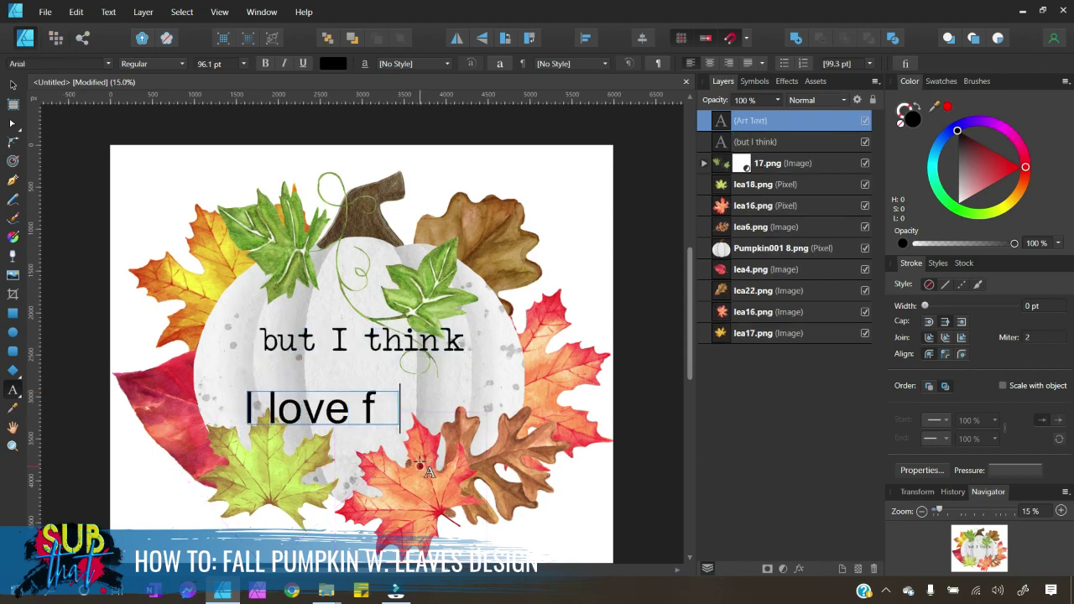
pyautogui.hotkey('ctrl', 'a')
pyautogui.press('Escape')
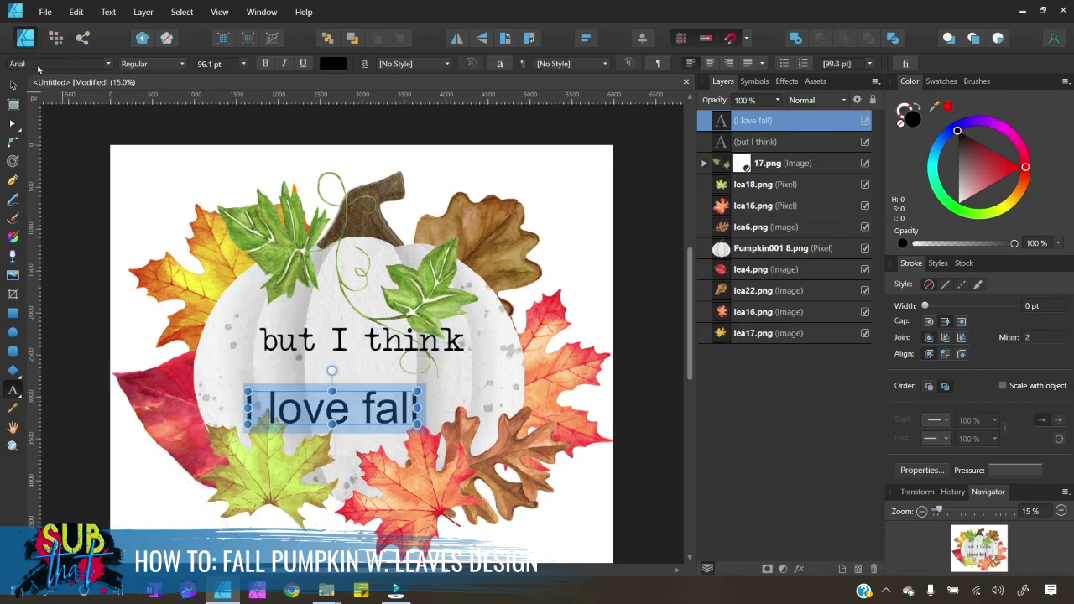
# Set "I love fall" in the Camsay font, enlarge it to 196.1 pt and centre it just under "but I think"
pyautogui.click(38, 65)
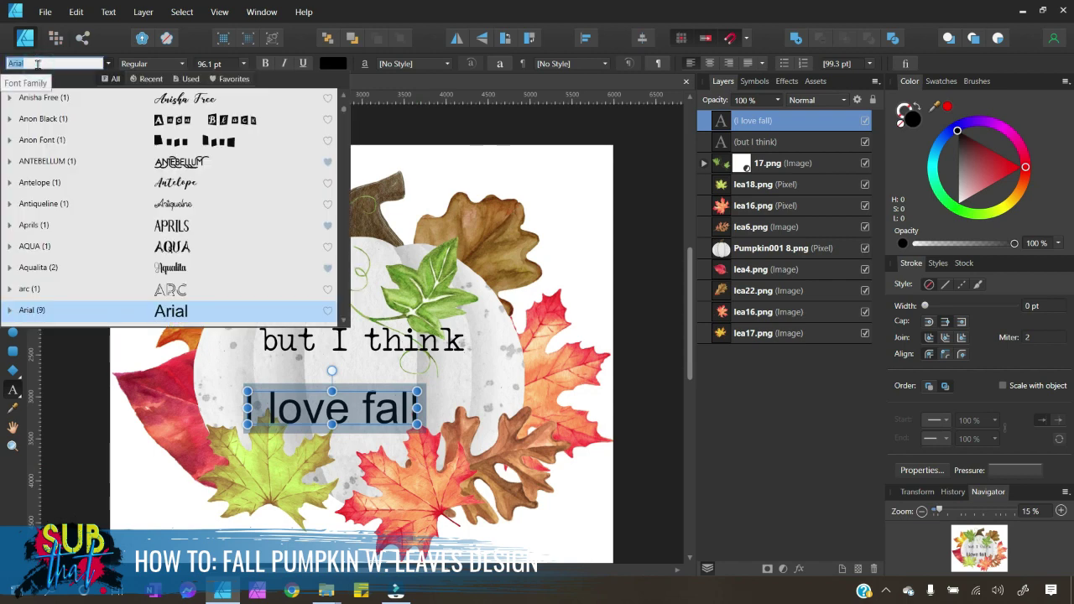
pyautogui.write('cas')
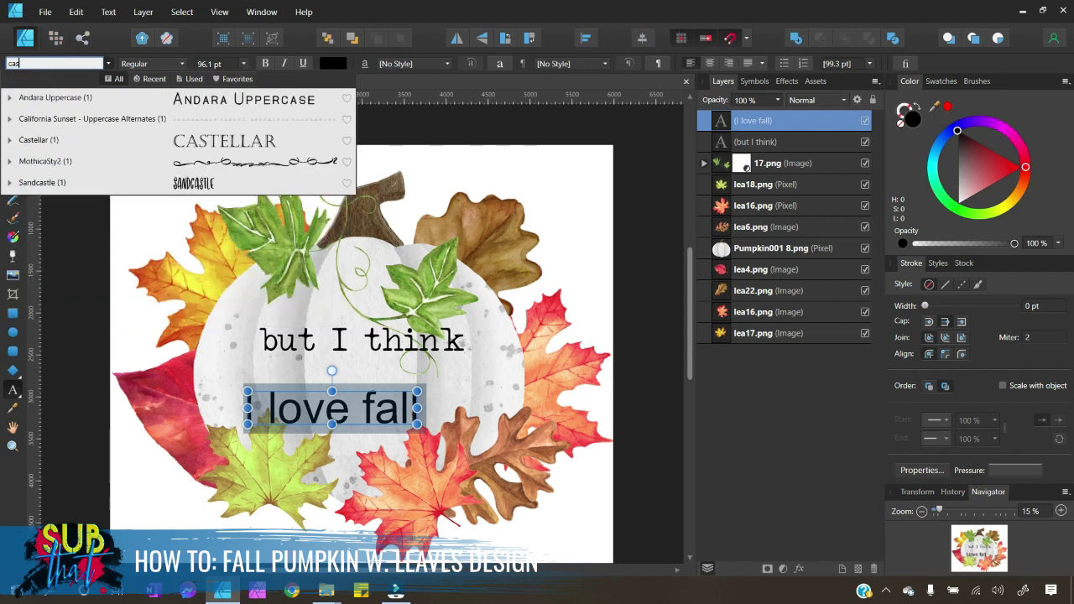
pyautogui.press('BackSpace')
pyautogui.write('ms')
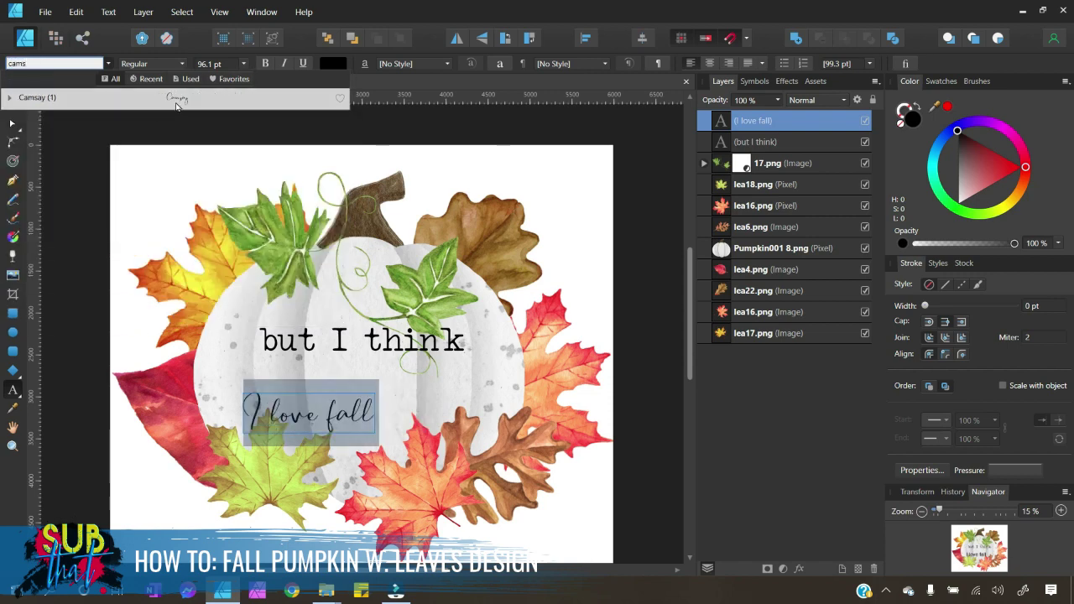
pyautogui.click(173, 99)
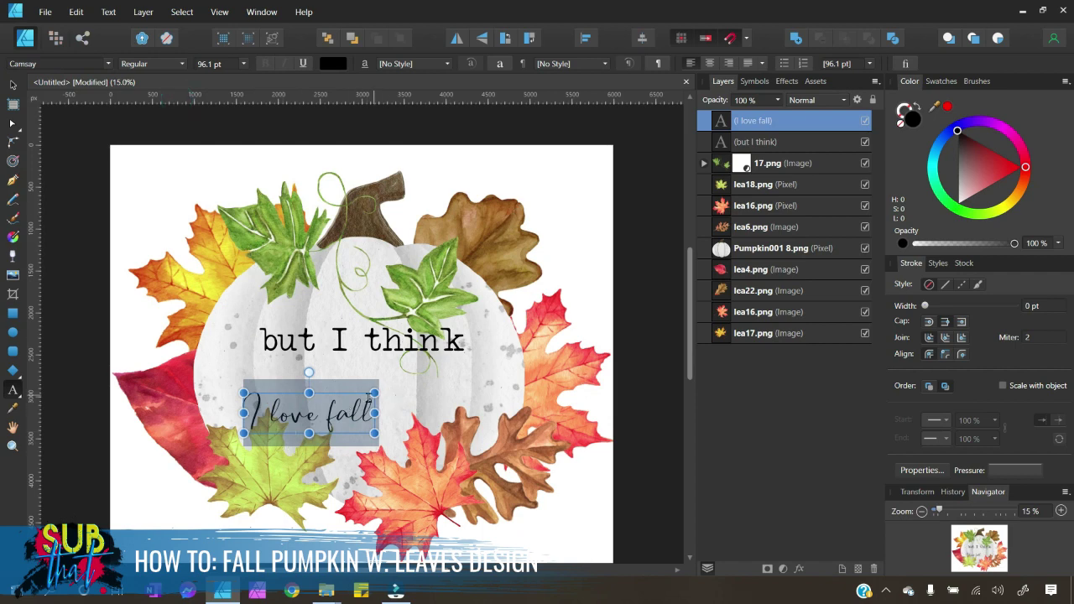
pyautogui.moveTo(374, 393); pyautogui.dragTo(515, 356)
pyautogui.moveTo(401, 406); pyautogui.dragTo(391, 392)
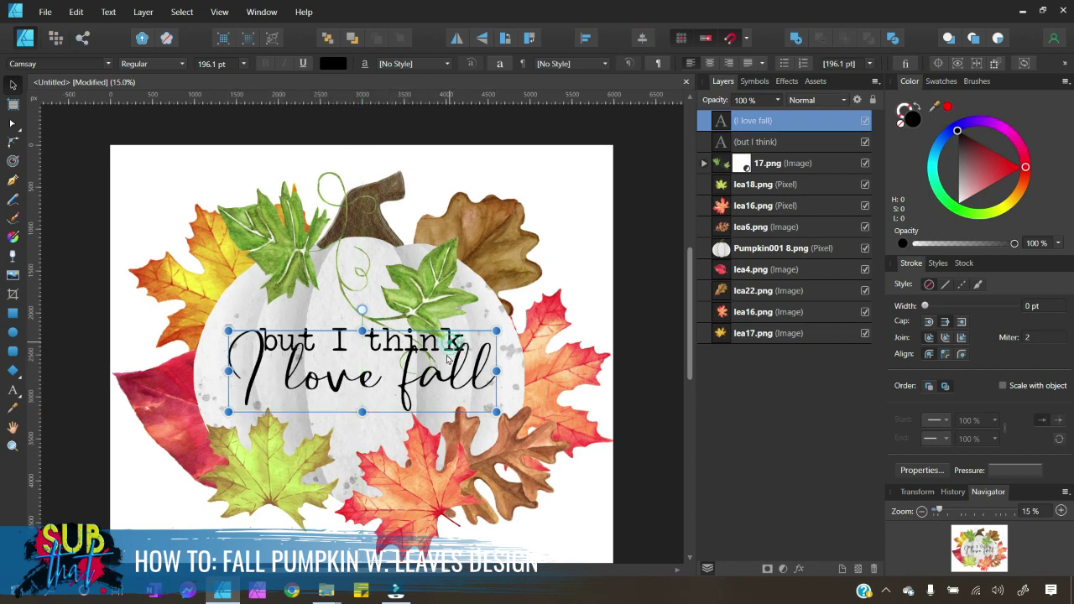
# Duplicate the "but I think" text and place the copy directly below "I love fall"
pyautogui.click(814, 141)
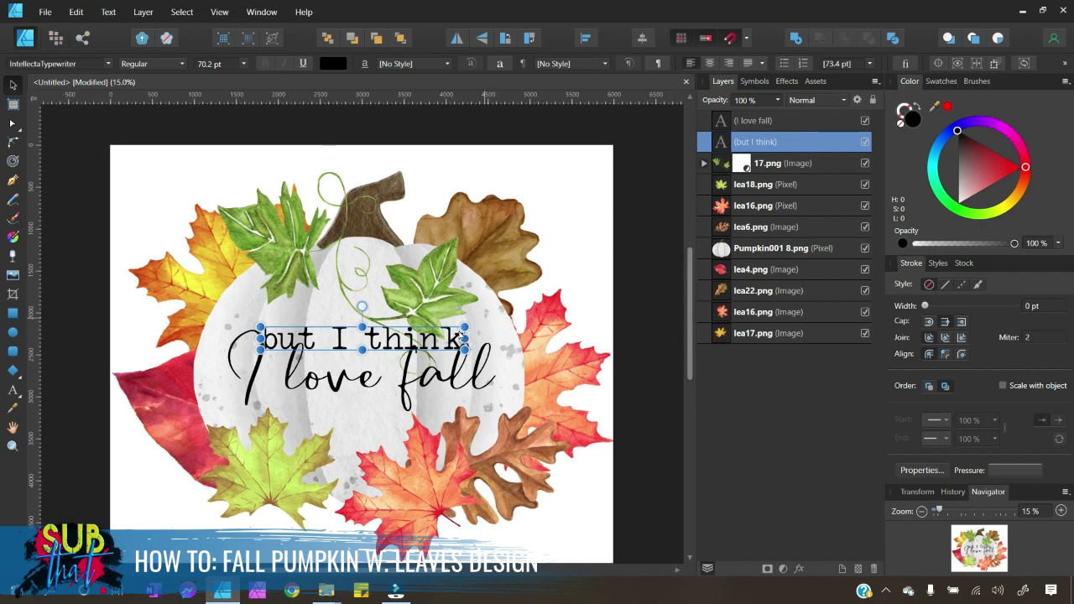
pyautogui.rightClick(756, 152)
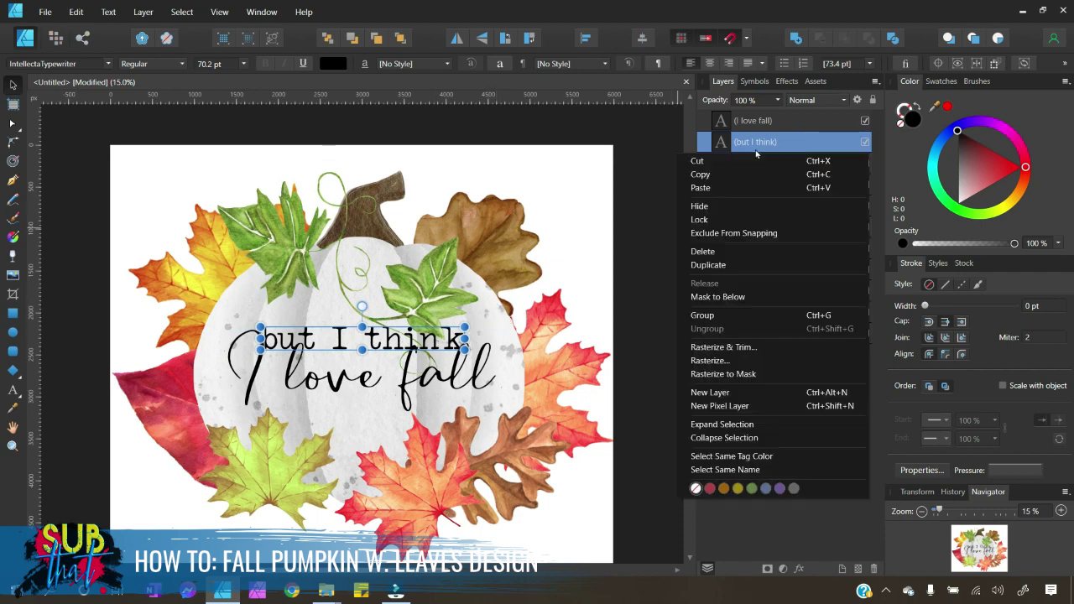
pyautogui.click(713, 264)
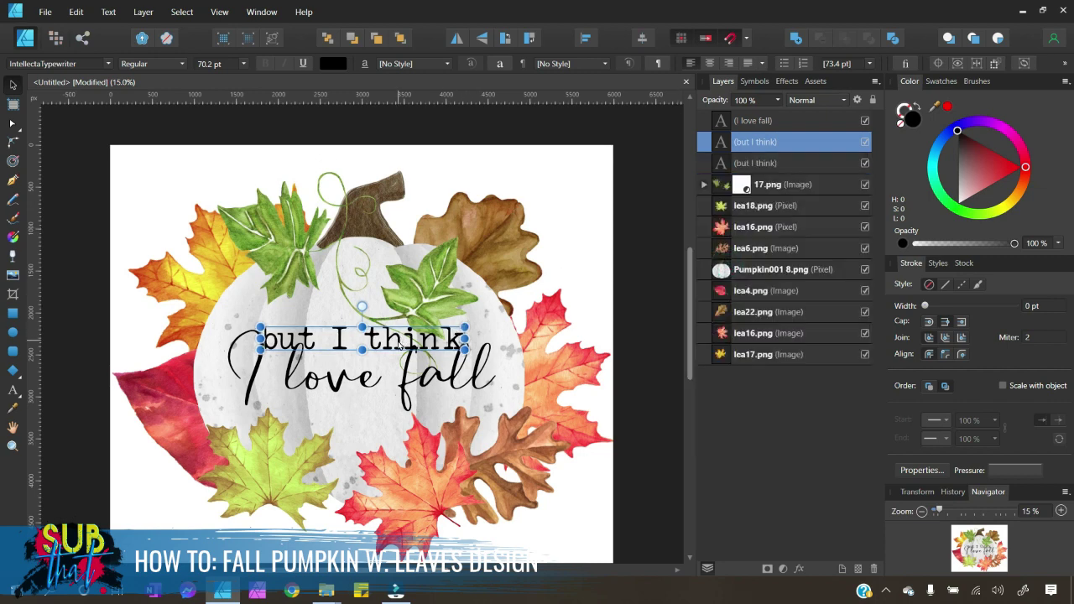
pyautogui.moveTo(399, 345); pyautogui.dragTo(403, 417)
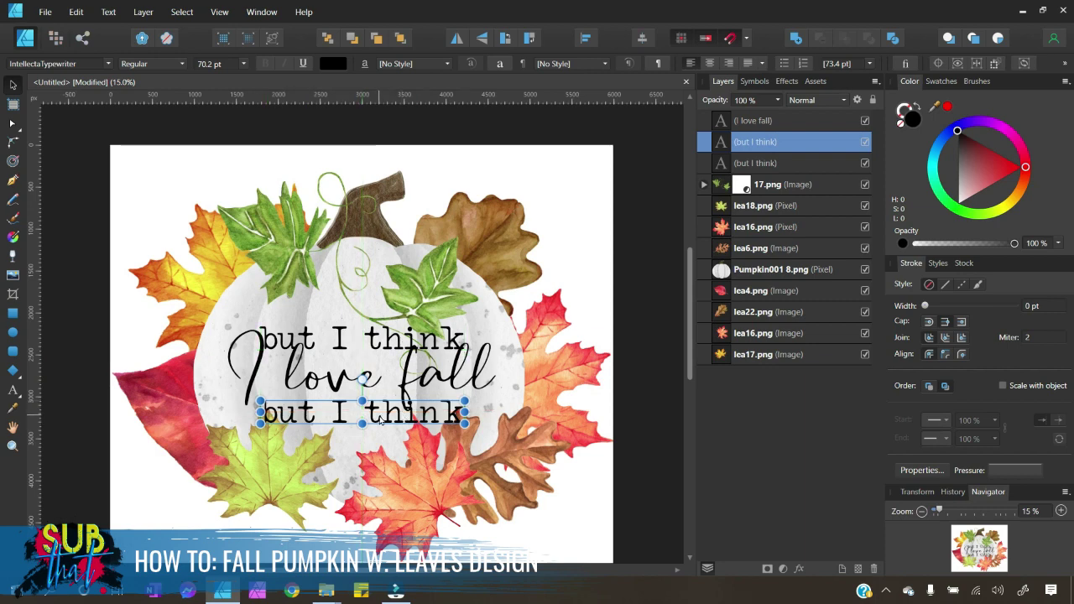
# Replace the copied line's wording with "most of all", centre it under "I love fall" and deselect it
pyautogui.click(380, 420)
pyautogui.press('t')
pyautogui.click(395, 419)
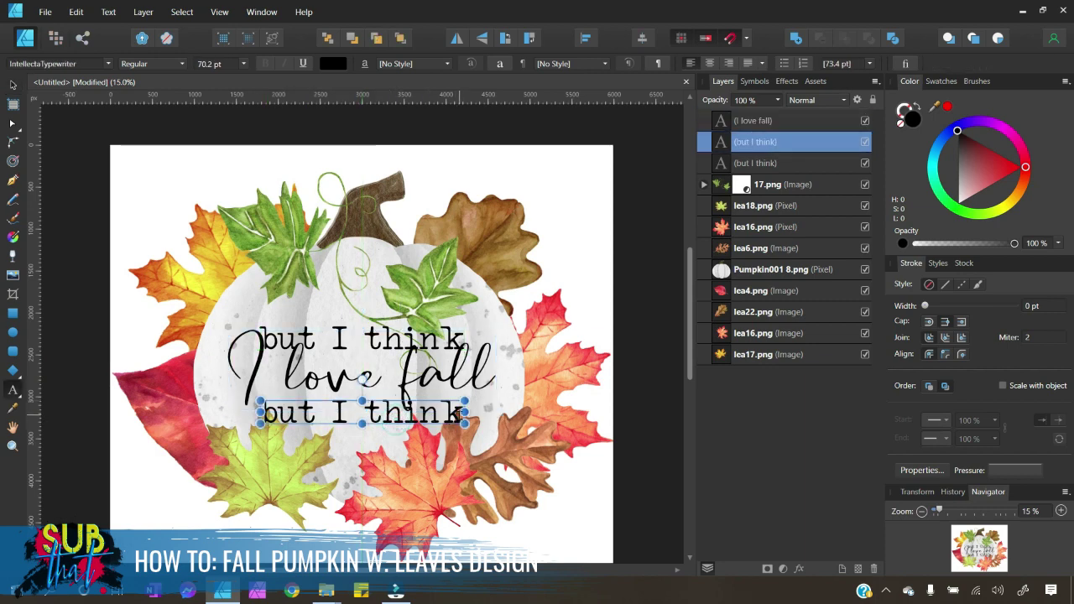
pyautogui.moveTo(465, 411); pyautogui.dragTo(259, 412)
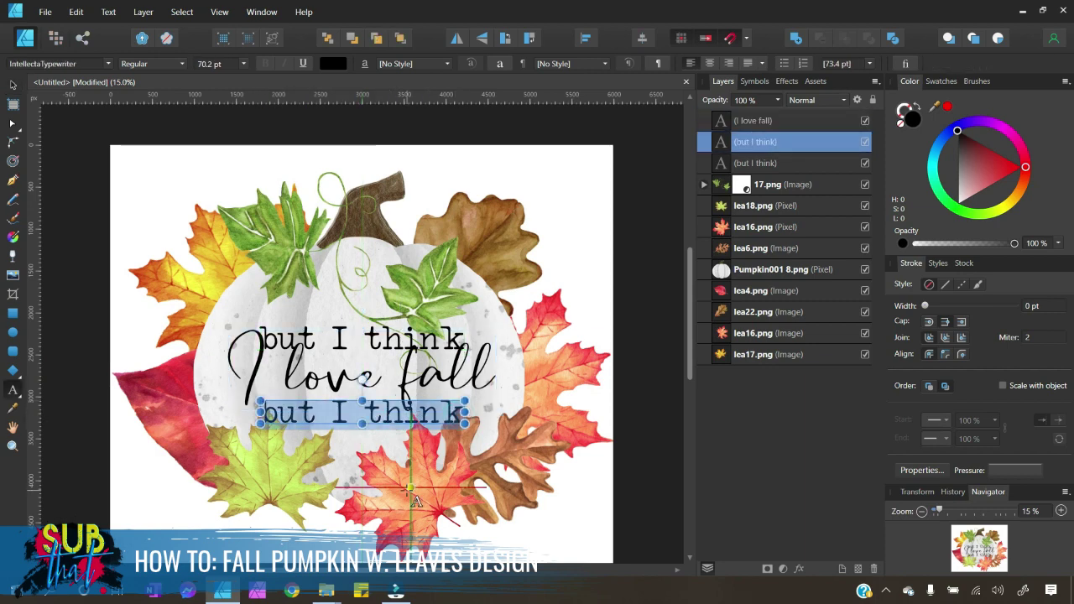
pyautogui.write('most of all')
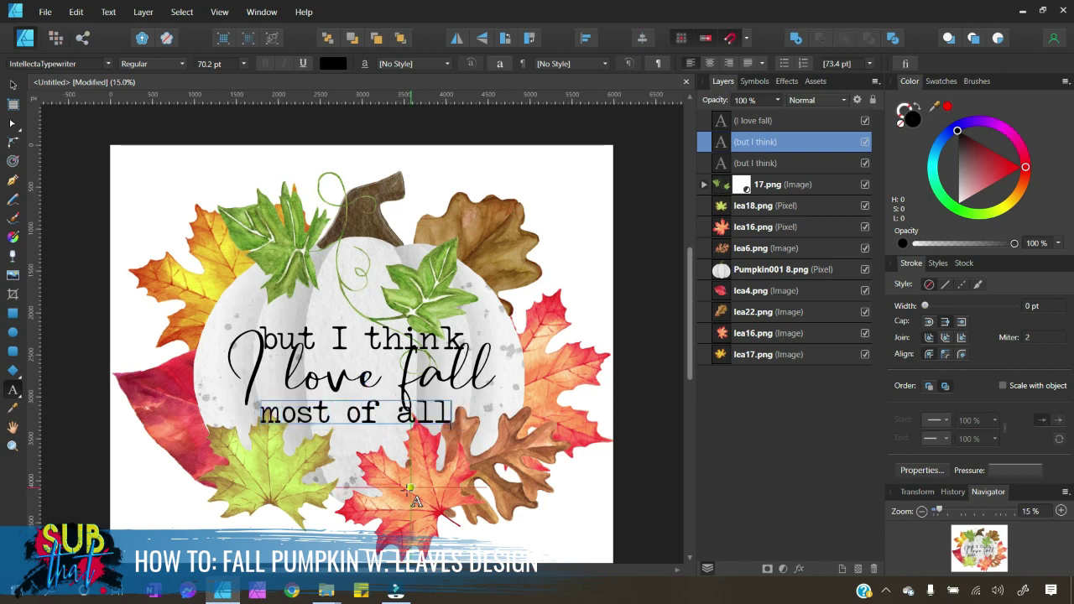
pyautogui.press('Escape')
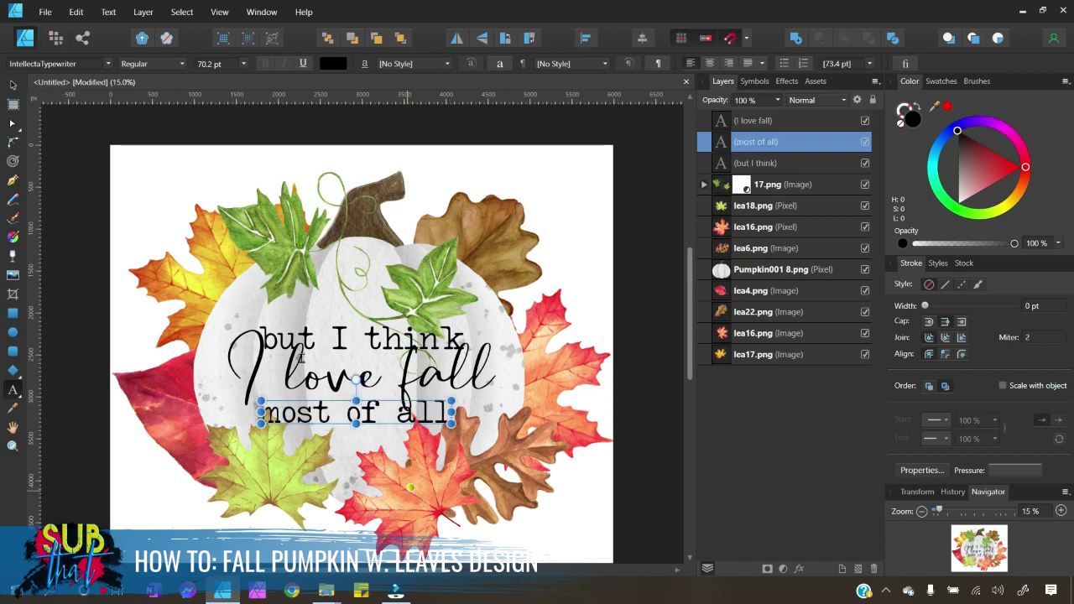
pyautogui.click(13, 85)
pyautogui.moveTo(375, 417); pyautogui.dragTo(381, 419)
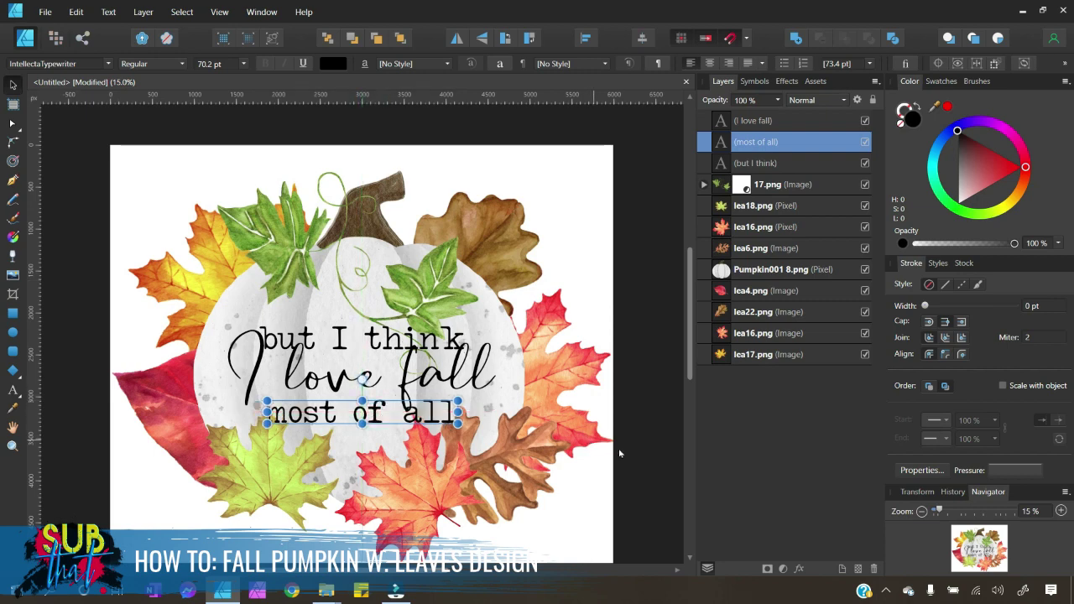
pyautogui.click(674, 489)
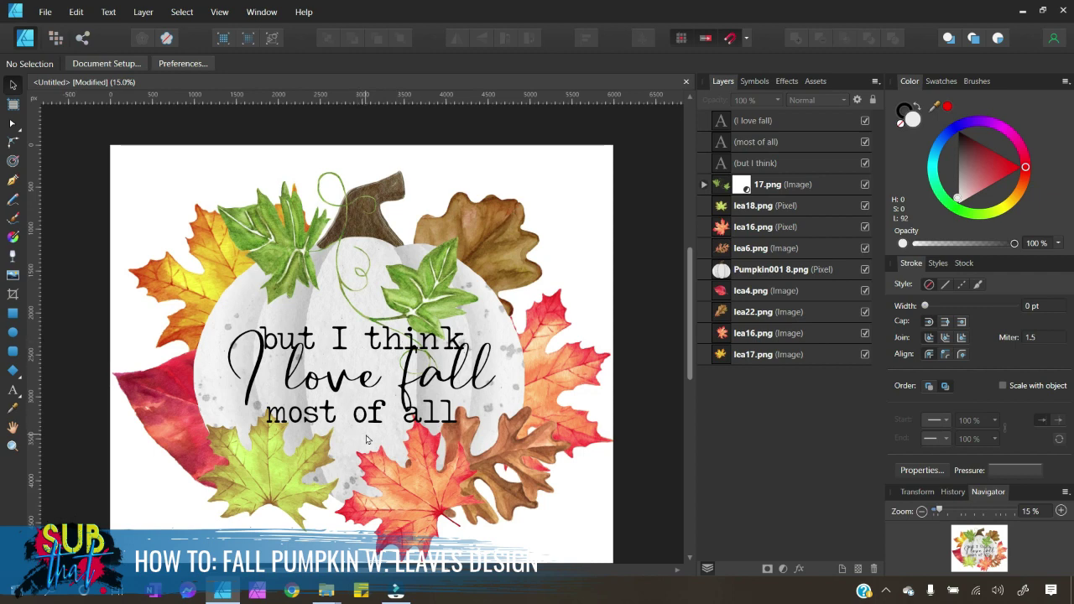
# Group the three text layers "I love fall", "most of all" and "but I think"
pyautogui.click(778, 120)
pyautogui.keyDown('shift'); pyautogui.click(767, 163); pyautogui.keyUp('shift')
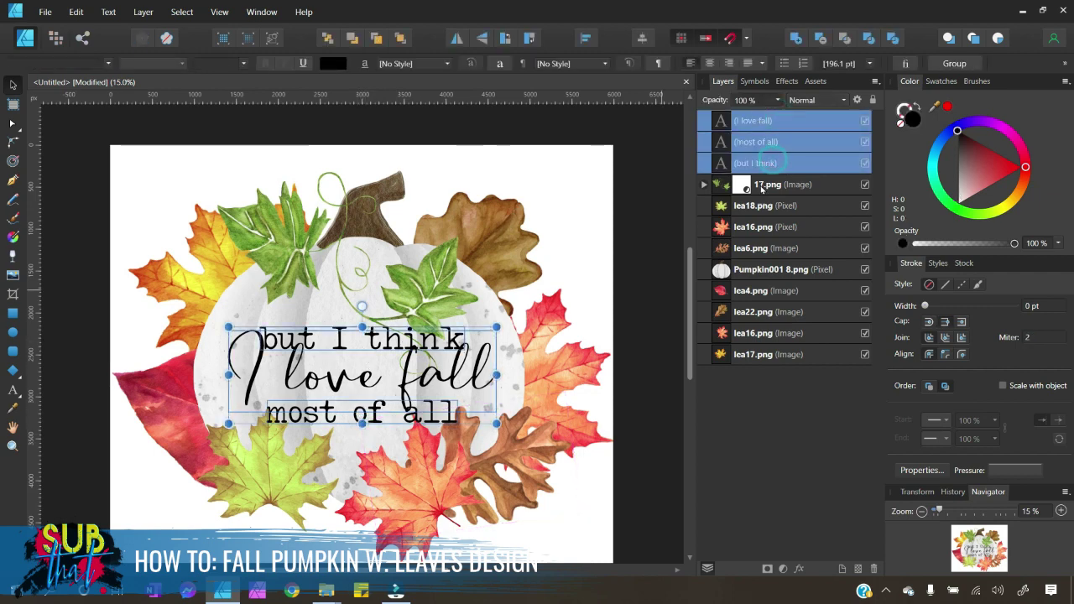
pyautogui.rightClick(763, 126)
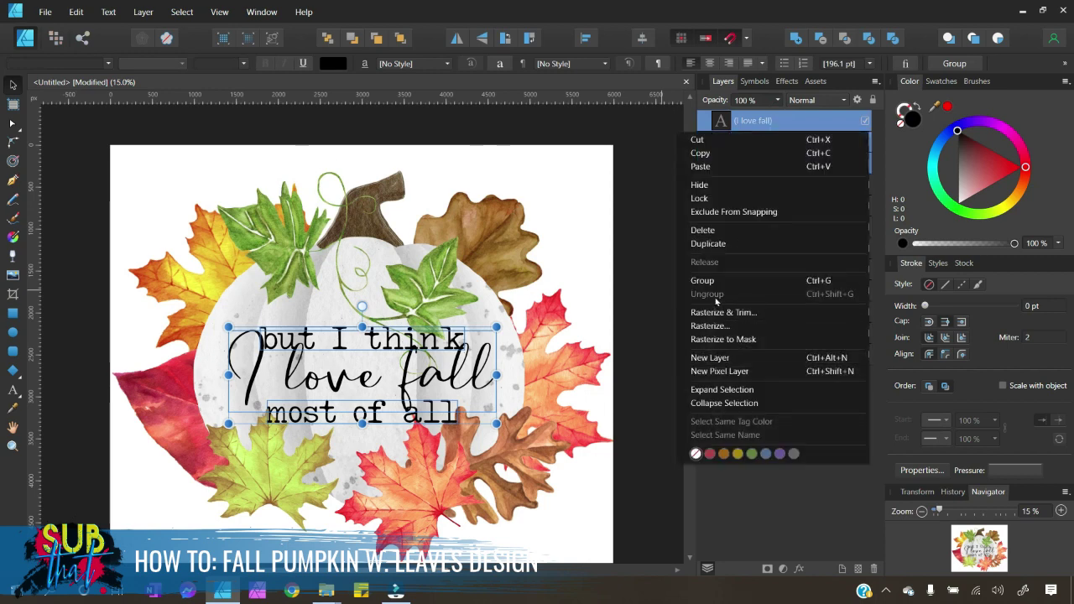
pyautogui.click(713, 280)
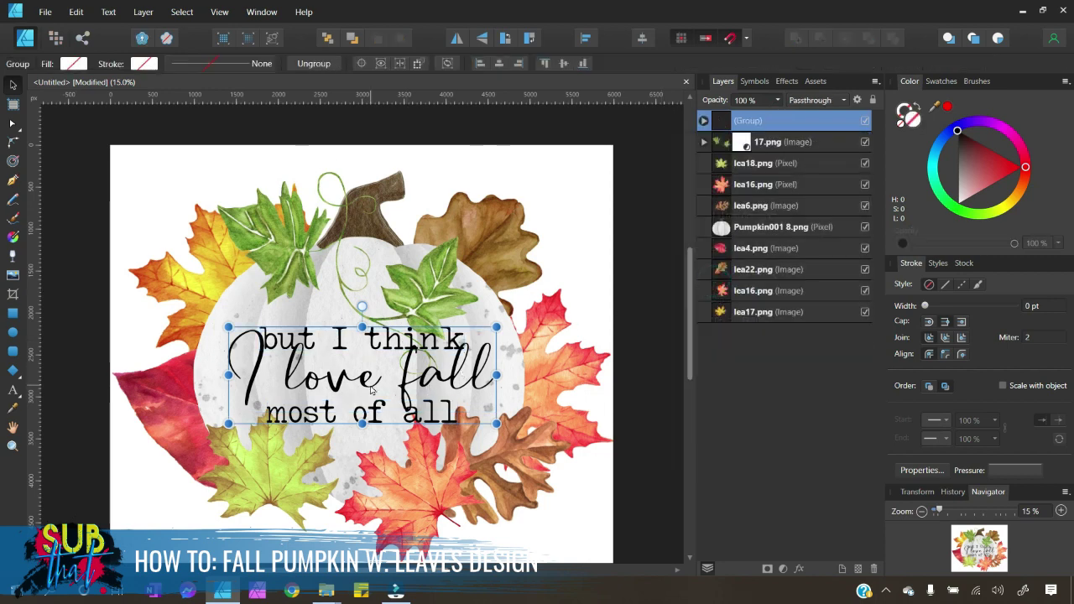
# Move the text group slightly up on the pumpkin and reorder it between the lea16.png pixel layer and lea6.png
pyautogui.moveTo(372, 387); pyautogui.dragTo(372, 382)
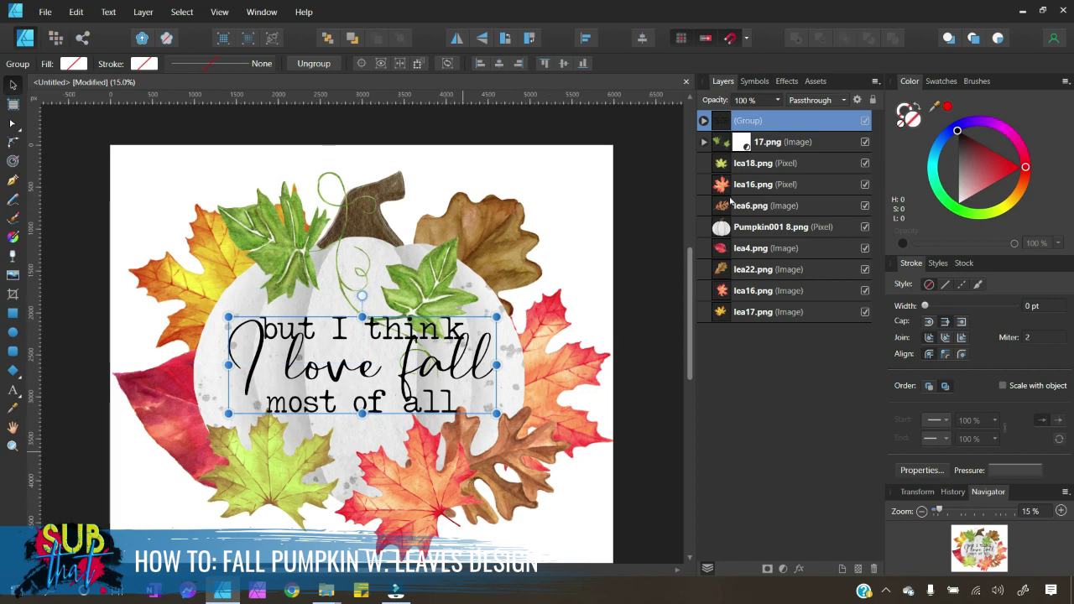
pyautogui.moveTo(713, 118); pyautogui.dragTo(713, 195)
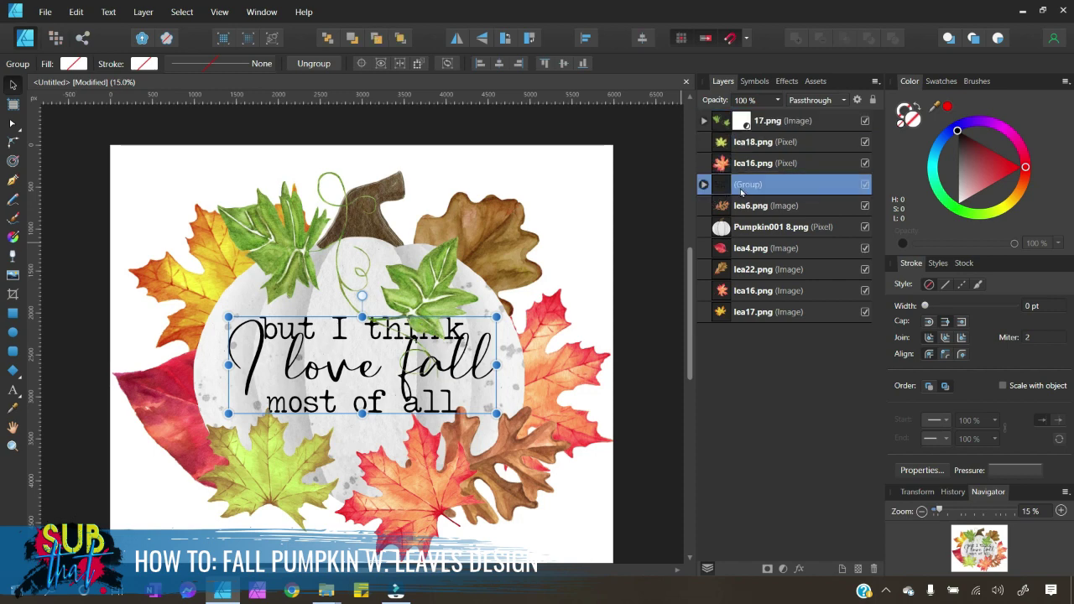
# Reorder the 17.png leaf-and-vine layer directly below the text group, above lea6.png
pyautogui.click(793, 123)
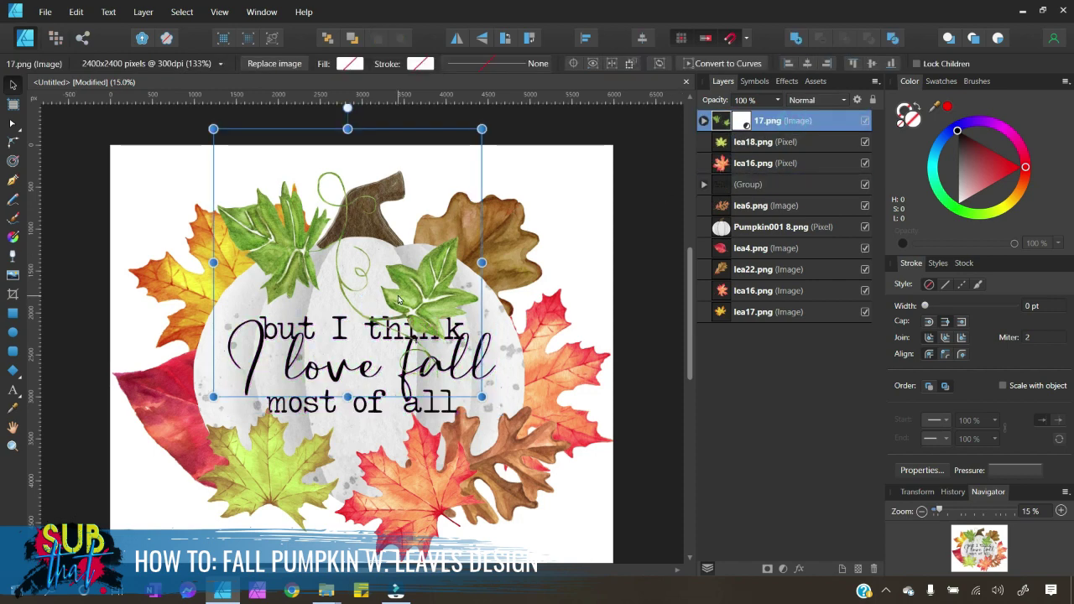
pyautogui.moveTo(718, 126); pyautogui.dragTo(714, 199)
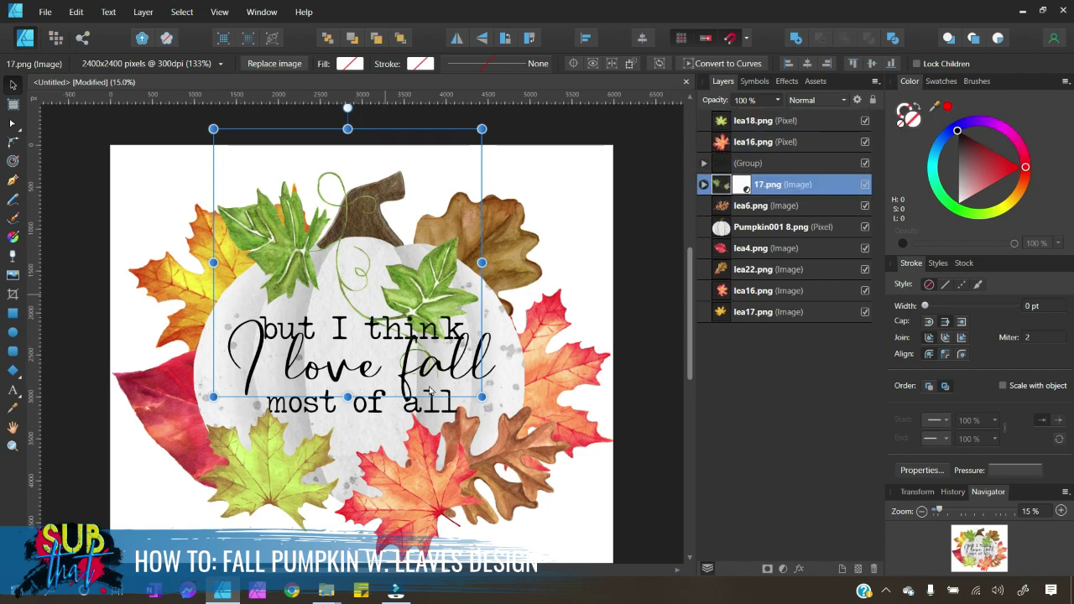
# Add a white outer glow with 100% opacity and a 100 px radius to the text group, and deselect it
pyautogui.click(427, 386)
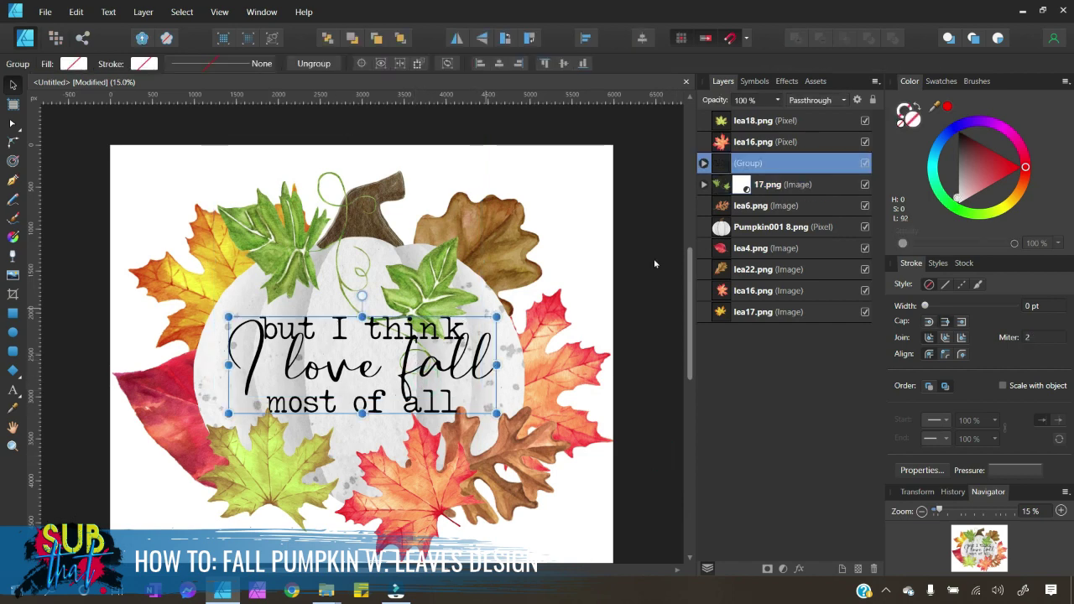
pyautogui.click(786, 80)
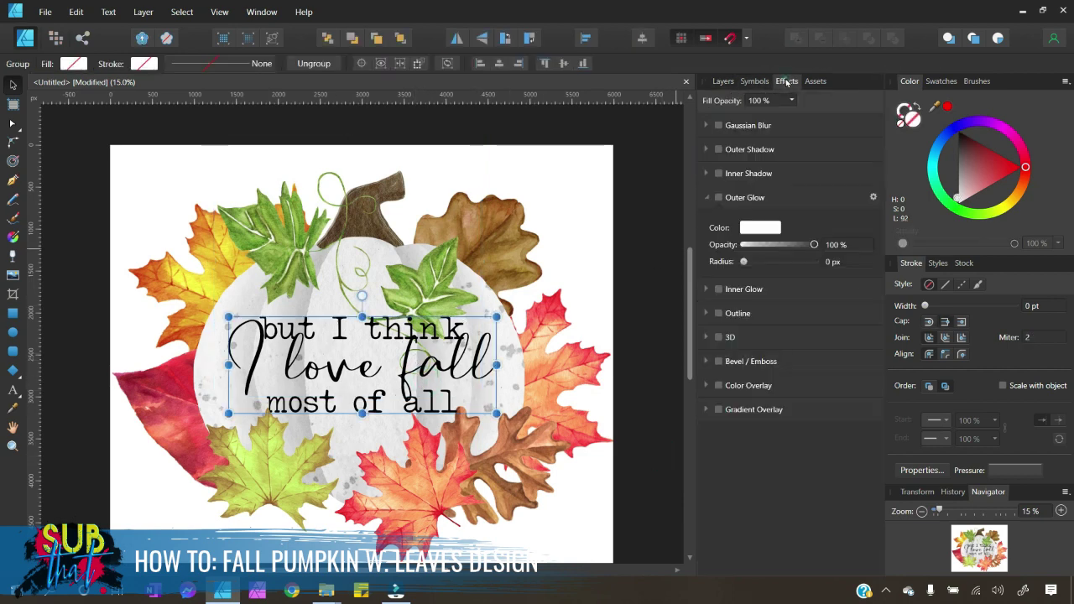
pyautogui.click(719, 199)
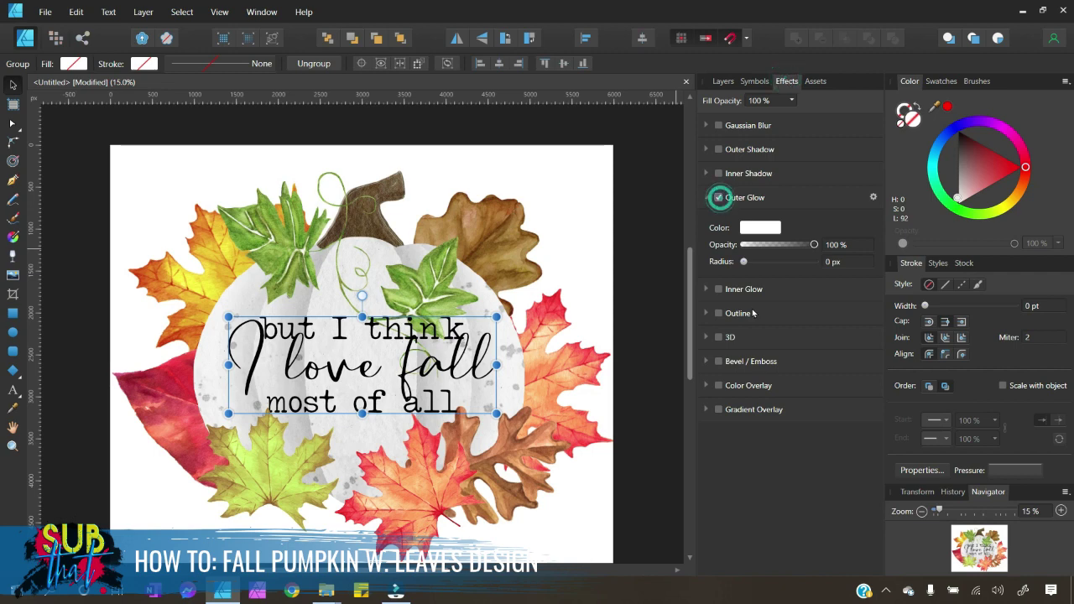
pyautogui.moveTo(747, 266); pyautogui.dragTo(811, 271)
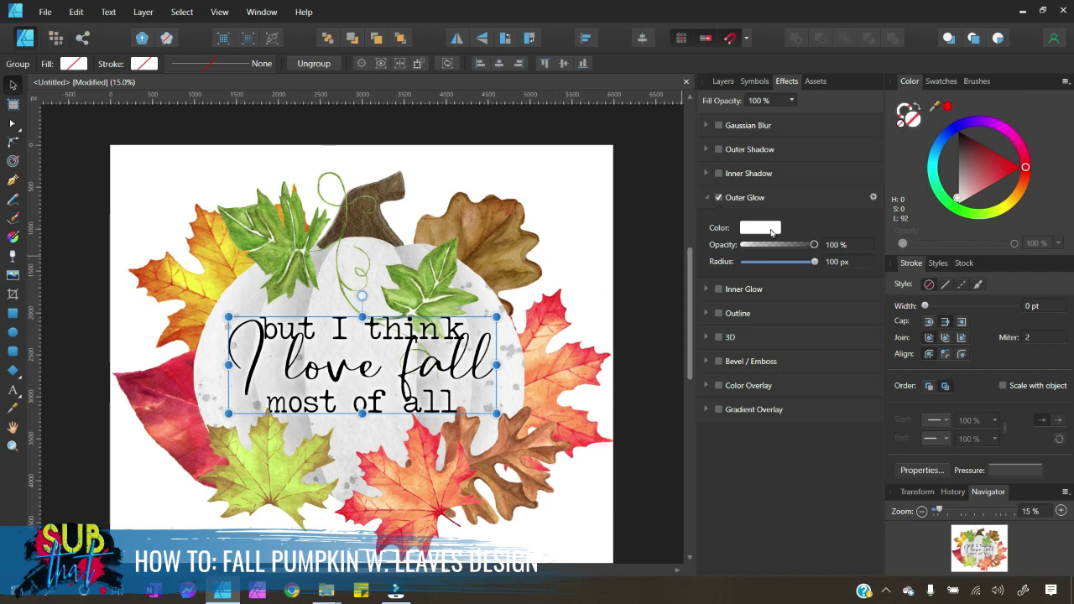
pyautogui.click(768, 230)
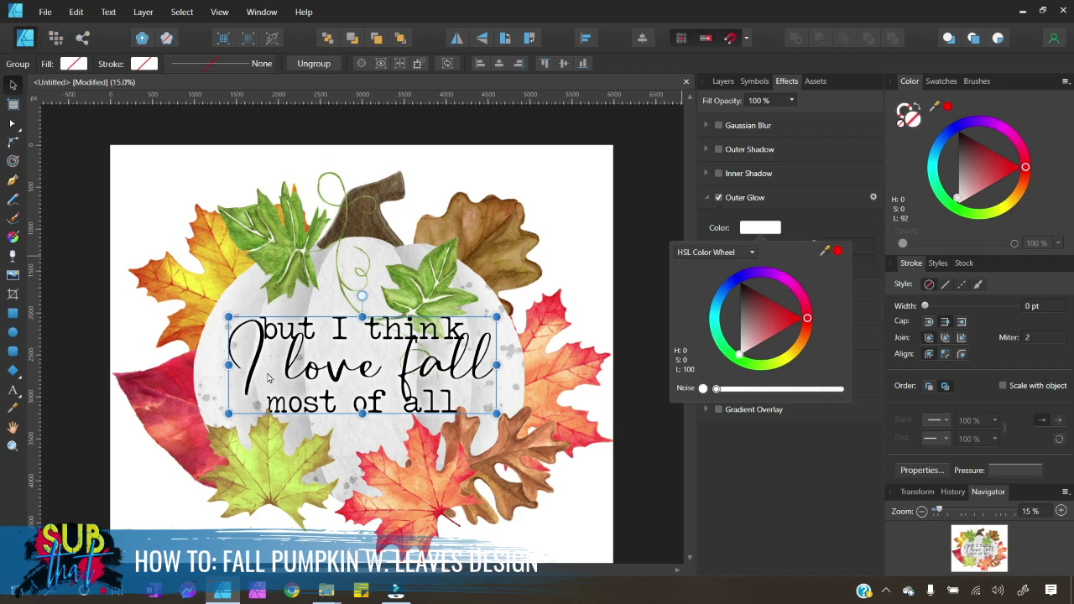
pyautogui.click(644, 286)
pyautogui.click(642, 283)
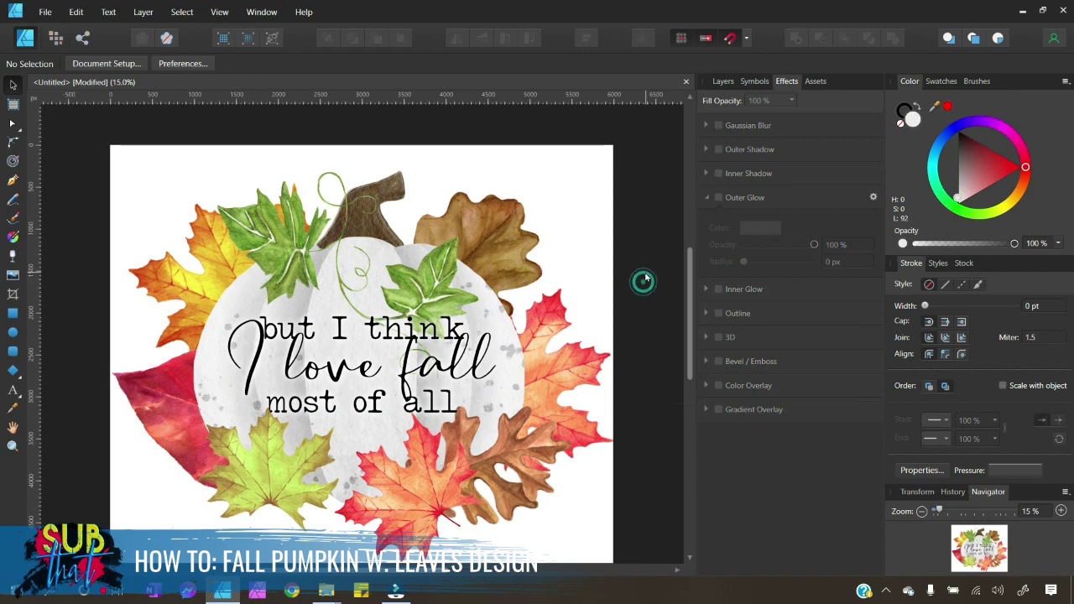
# Recolour the text group's fill to a dark reddish brown, H 9, S 100, L 21, and deselect it
pyautogui.click(447, 373)
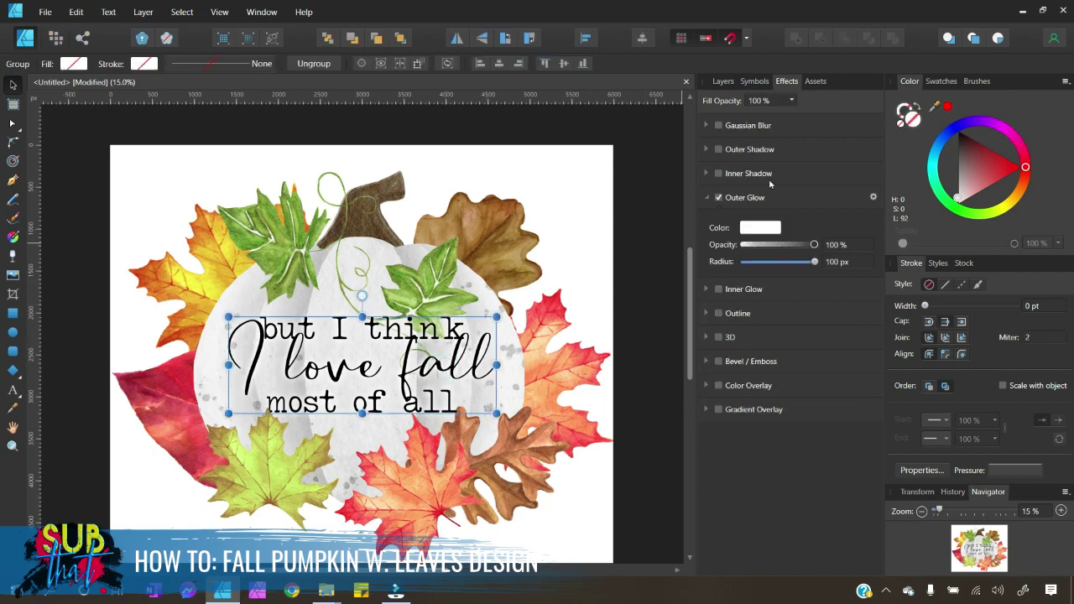
pyautogui.click(723, 81)
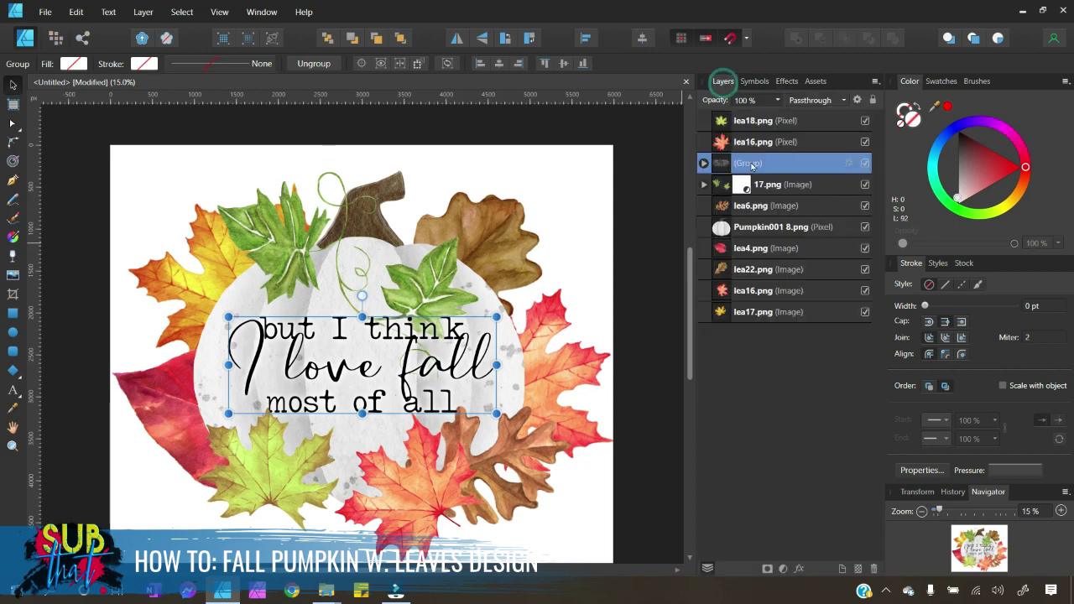
pyautogui.moveTo(1023, 197)
pyautogui.mouseDown()
pyautogui.moveTo(993, 176)
pyautogui.moveTo(1000, 134)
pyautogui.mouseUp()
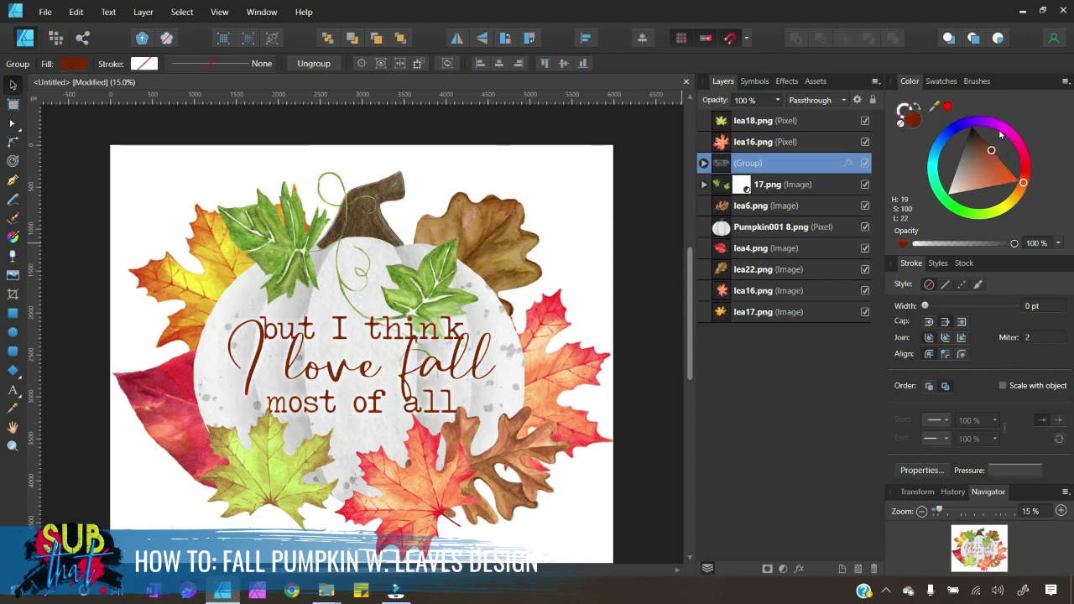
pyautogui.click(1024, 183)
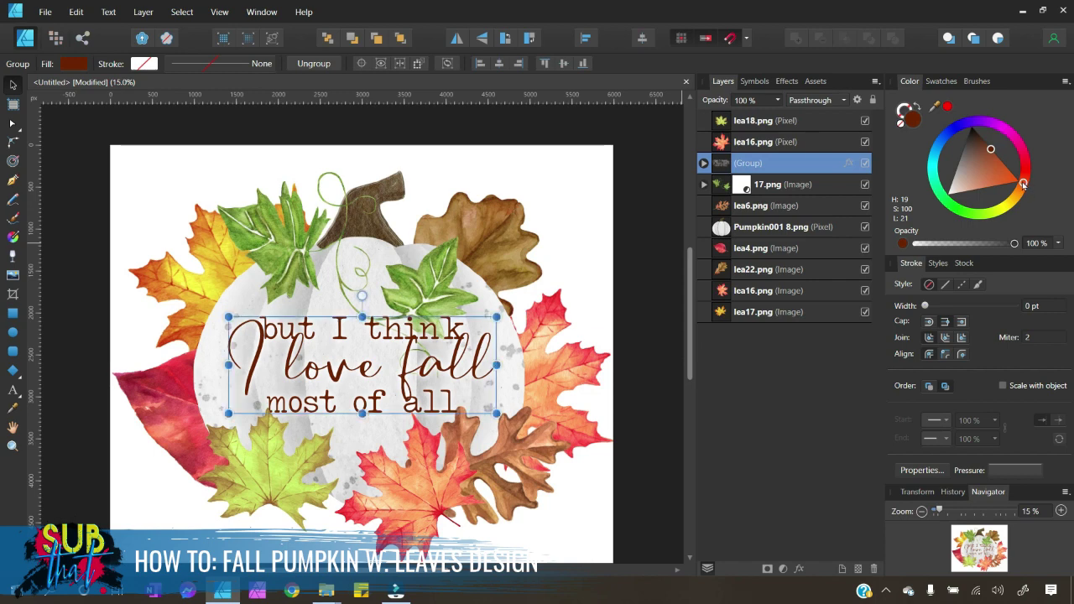
pyautogui.moveTo(1024, 183); pyautogui.dragTo(1025, 178)
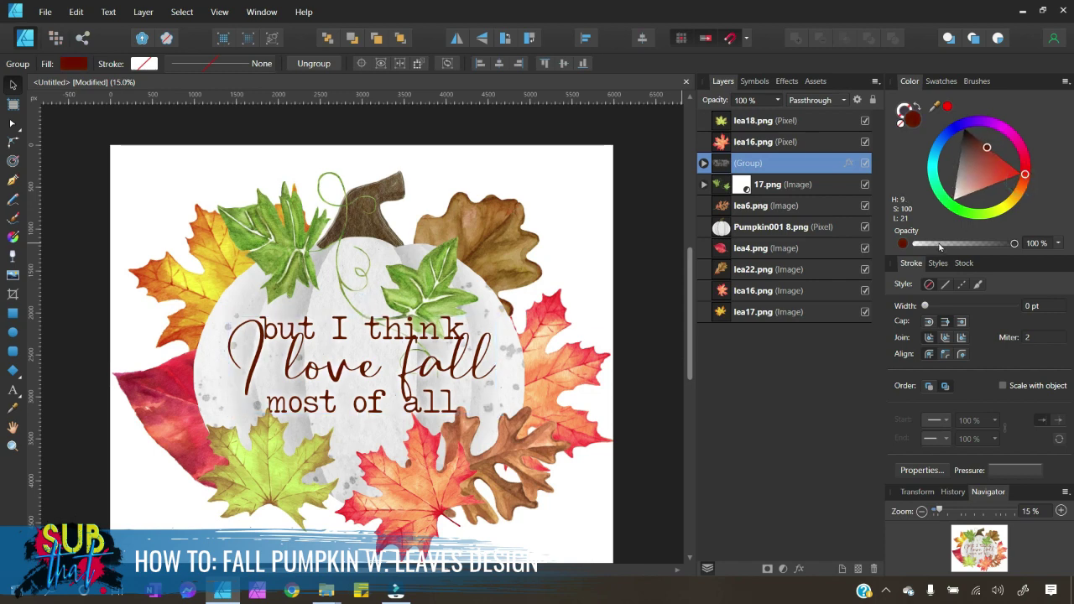
pyautogui.click(642, 355)
pyautogui.scroll(-2, 628, 365)
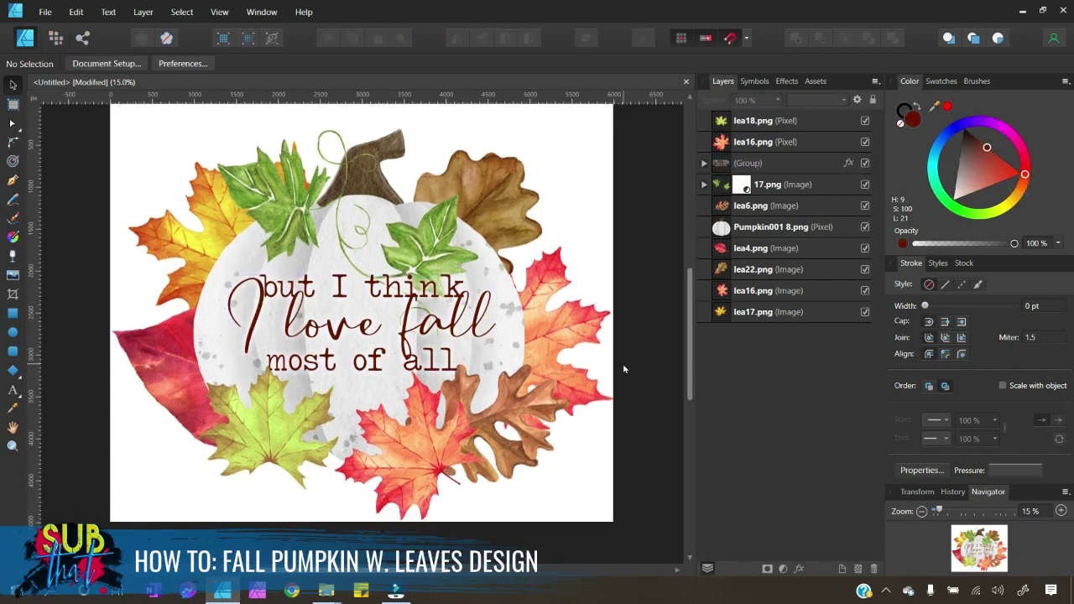
pyautogui.scroll(1, 630, 403)
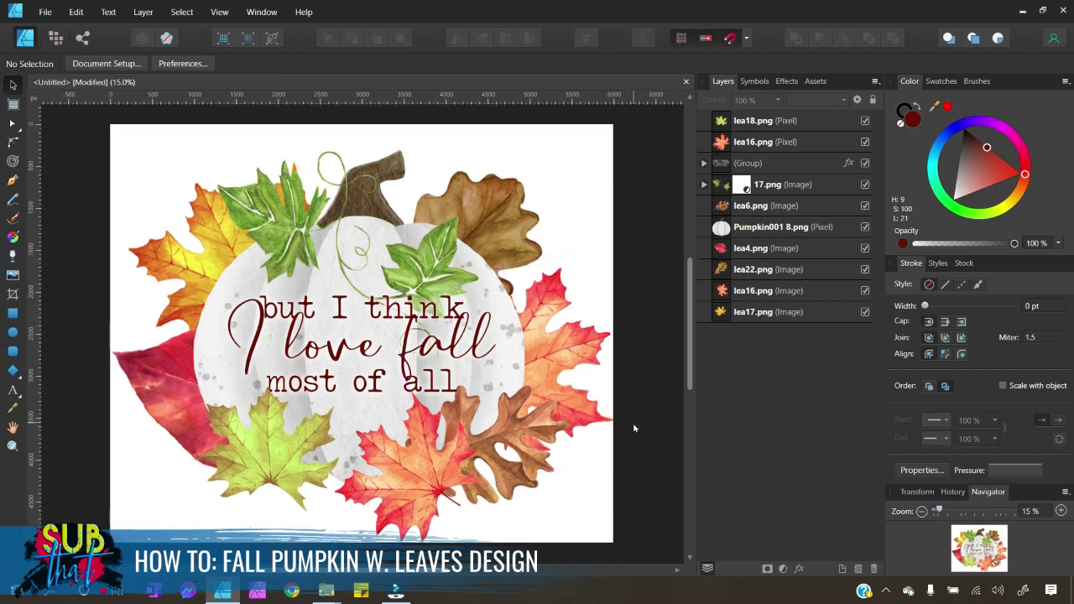
# Scale the text group down slightly, keep it centred on the pumpkin, and deselect it
pyautogui.click(408, 343)
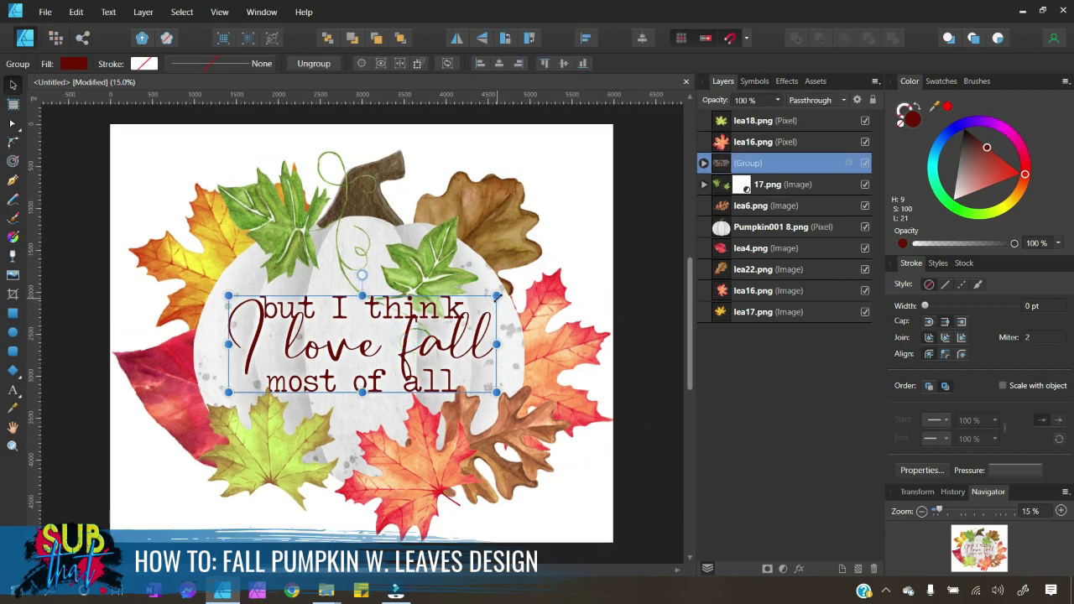
pyautogui.moveTo(491, 298); pyautogui.dragTo(481, 301)
pyautogui.moveTo(375, 360); pyautogui.dragTo(381, 360)
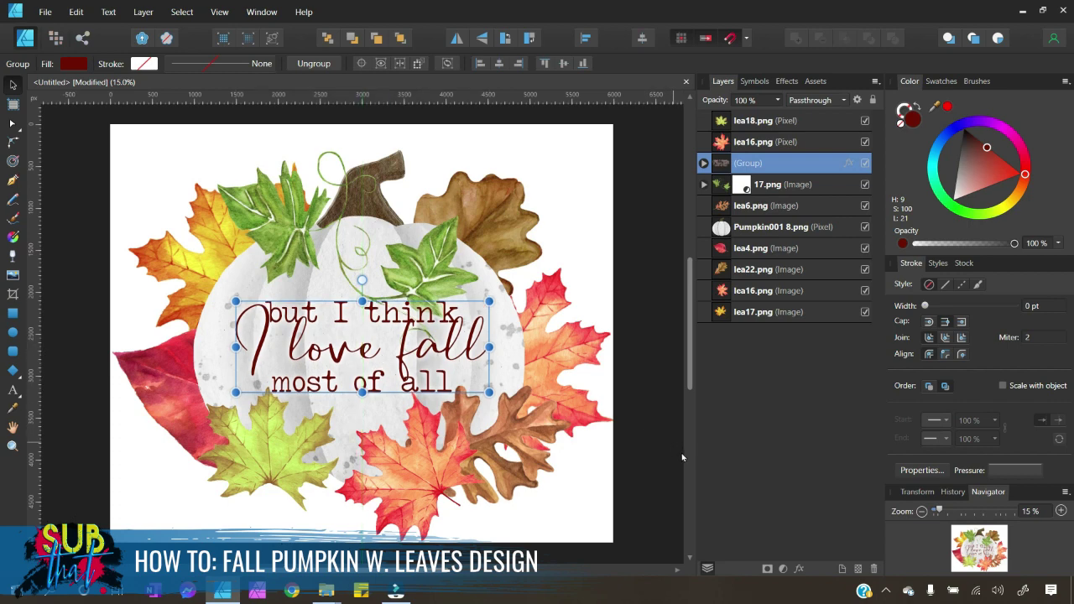
pyautogui.click(678, 458)
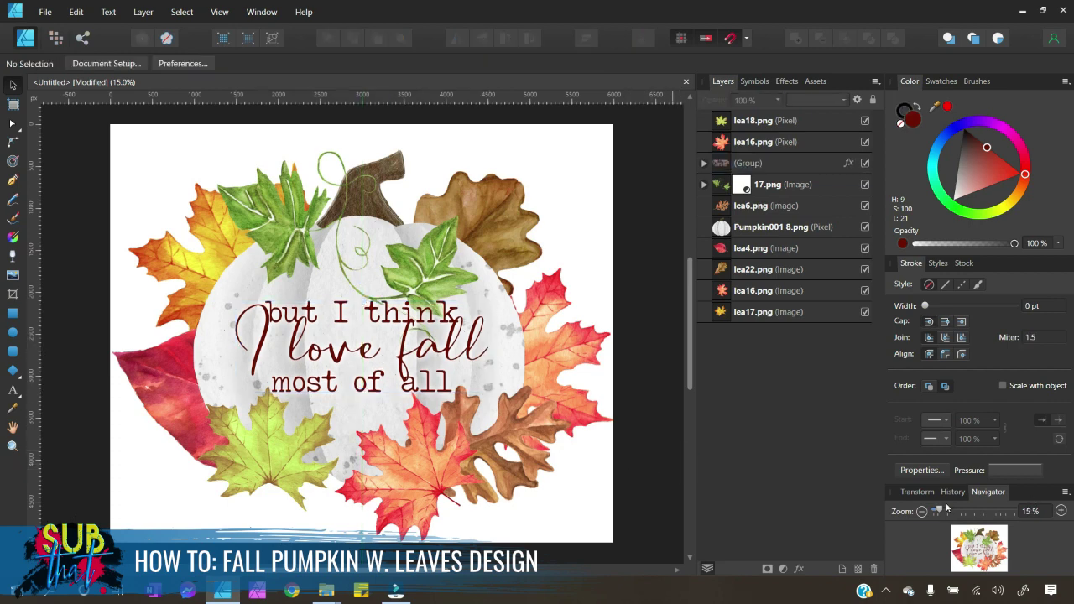
# Enable a transparent background in the document's colour setup
pyautogui.click(921, 512)
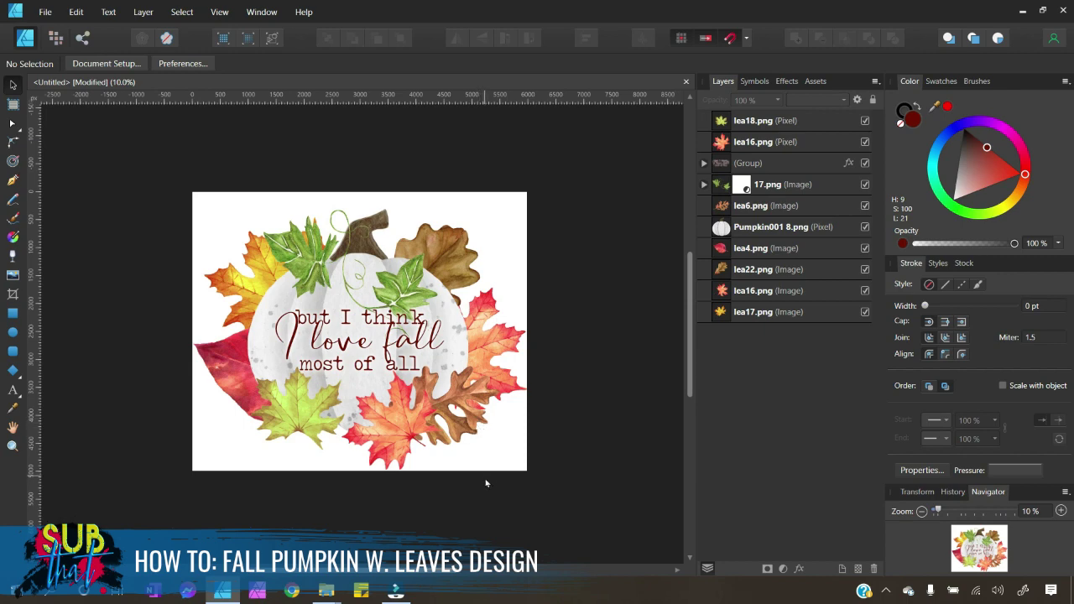
pyautogui.click(103, 63)
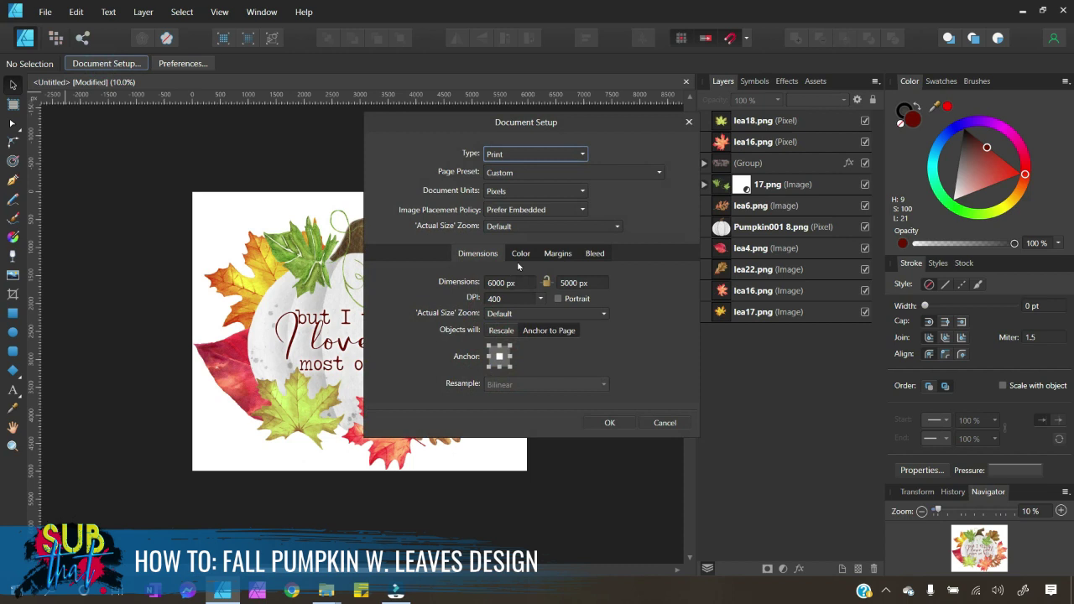
pyautogui.click(521, 254)
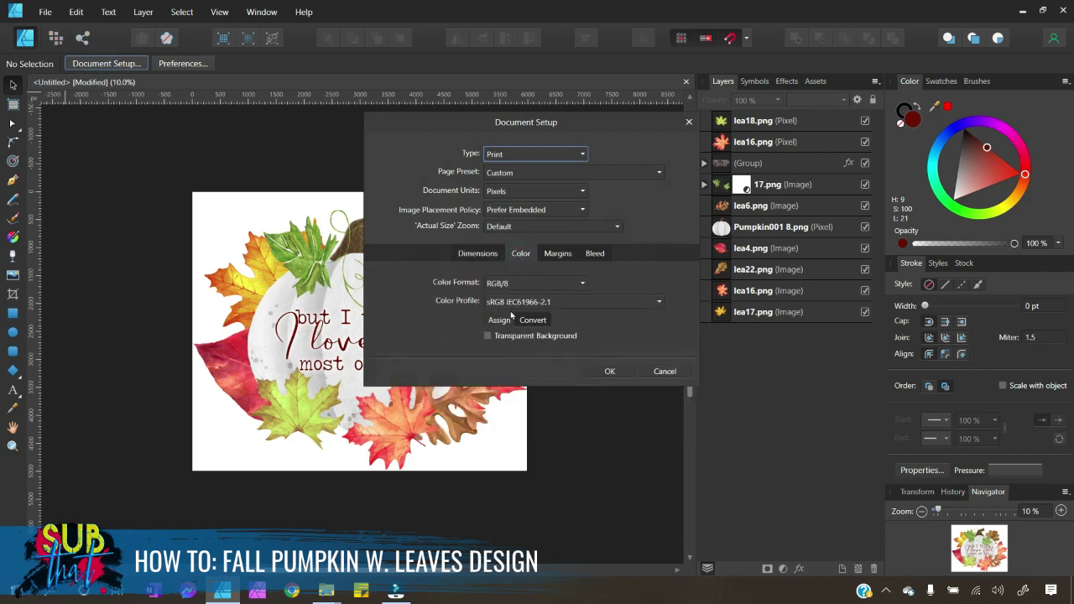
pyautogui.click(487, 335)
pyautogui.click(608, 371)
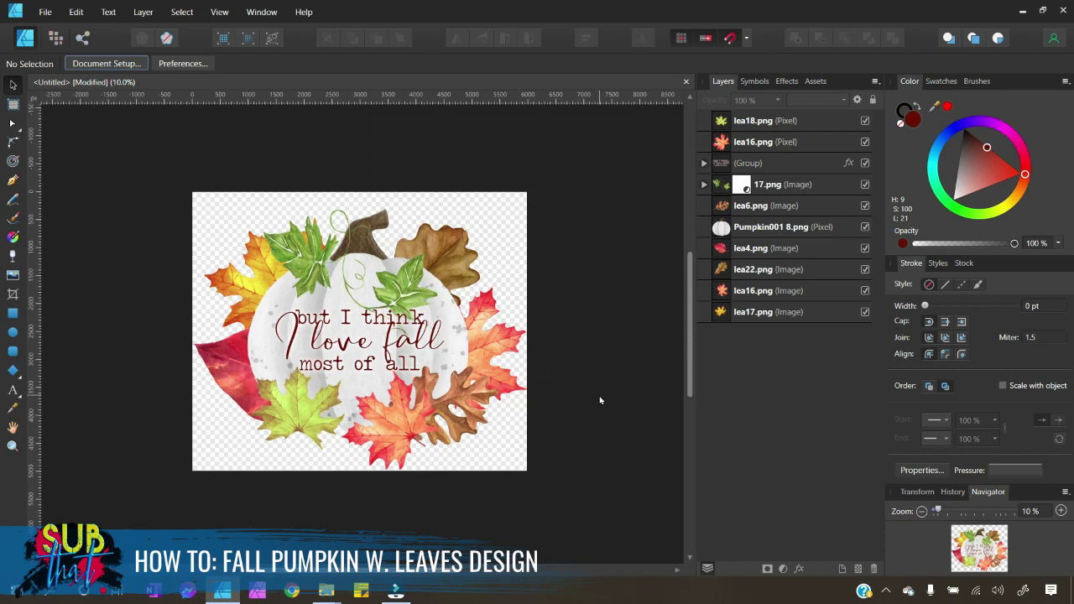
# Group all ten leaf, pumpkin and text objects into one group and deselect it
pyautogui.moveTo(606, 523); pyautogui.dragTo(66, 104)
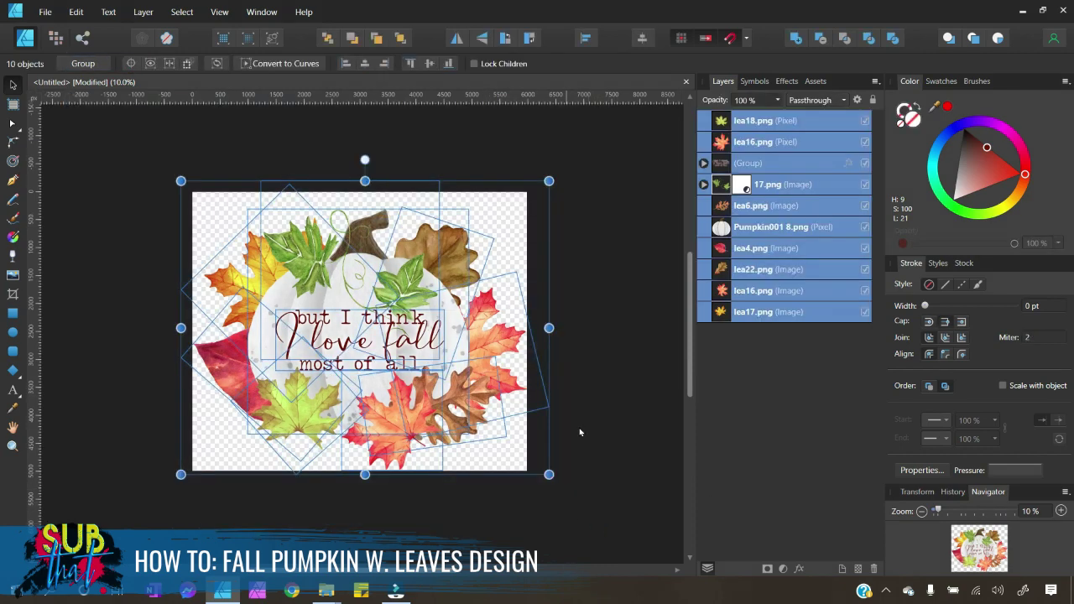
pyautogui.rightClick(417, 411)
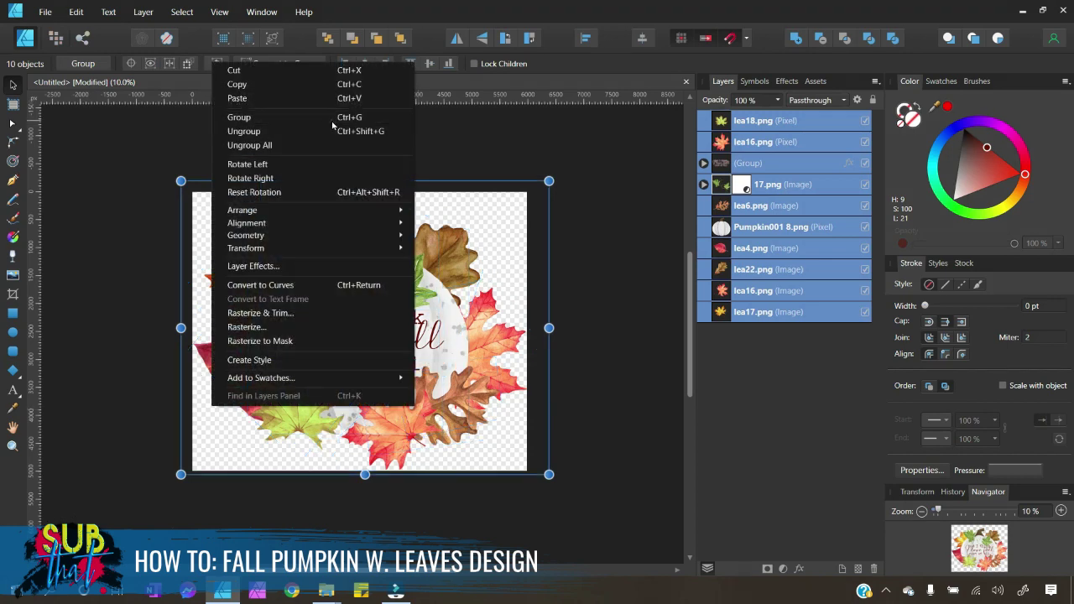
pyautogui.click(333, 119)
pyautogui.click(603, 353)
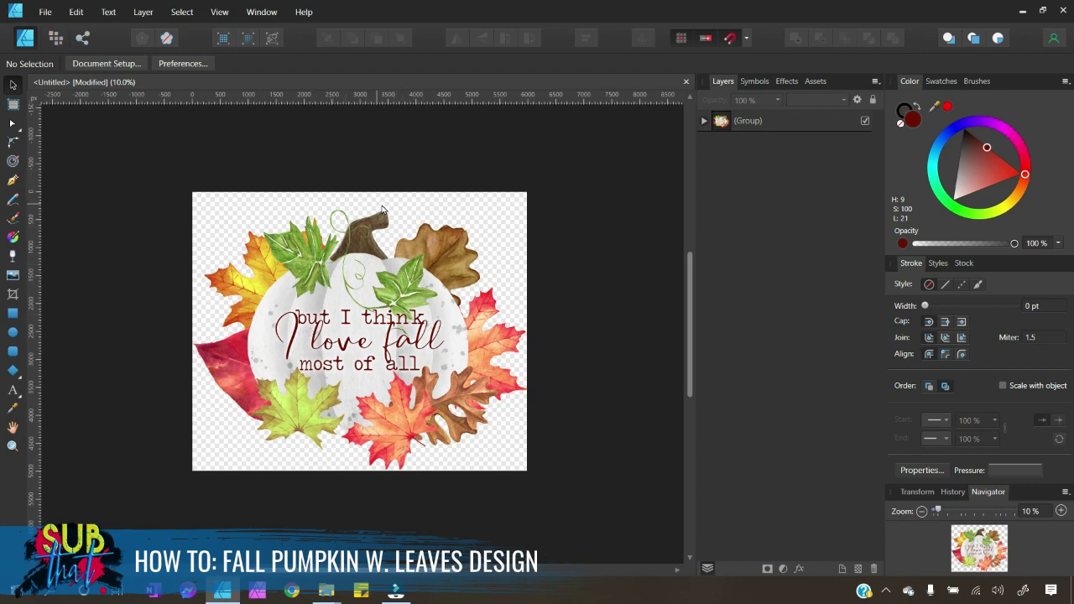
# Move the whole design group slightly up on the page, deselect it and expand its list of layers
pyautogui.click(366, 238)
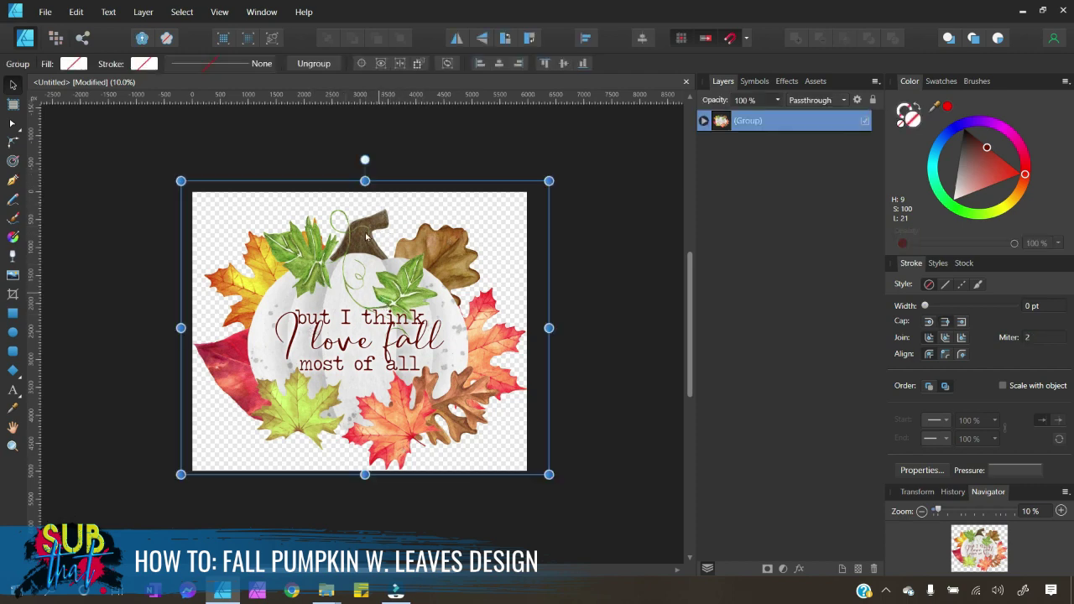
pyautogui.click(611, 382)
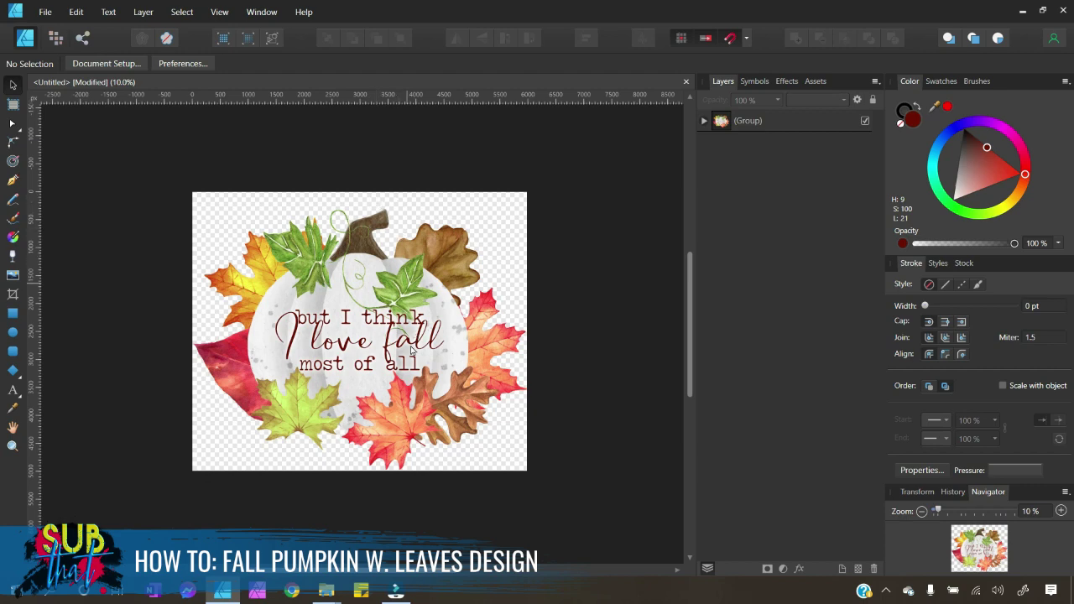
pyautogui.click(389, 357)
pyautogui.moveTo(385, 352); pyautogui.dragTo(388, 350)
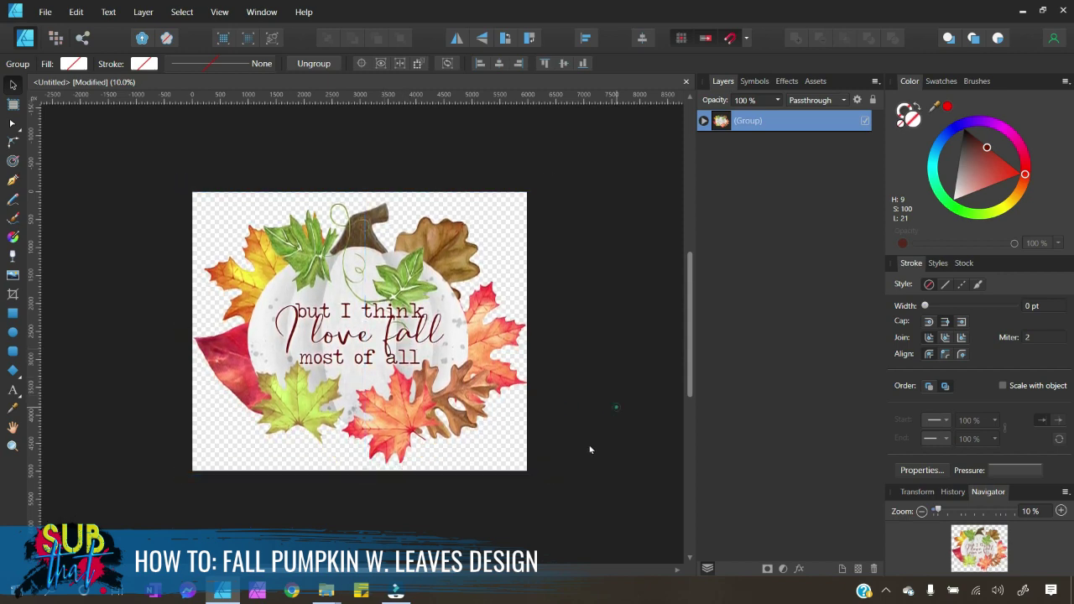
pyautogui.click(616, 408)
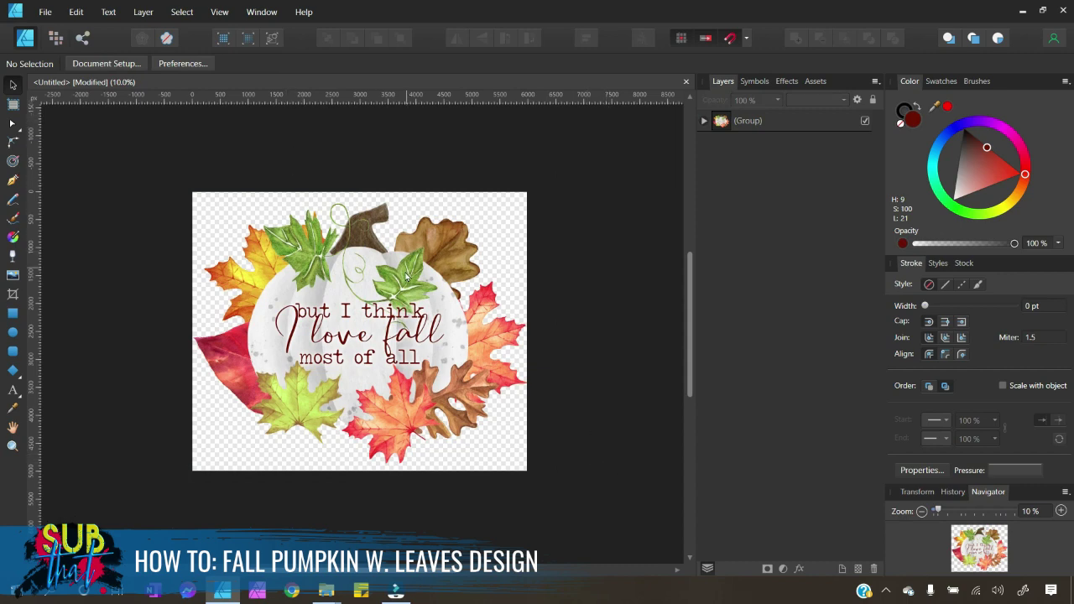
pyautogui.click(704, 121)
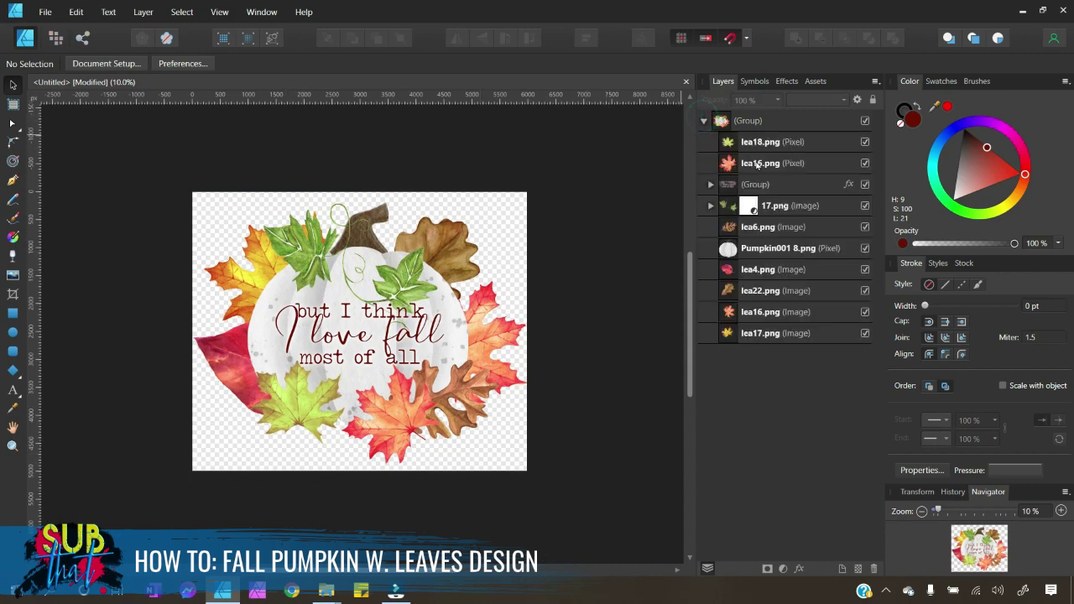
# Save the document in Downloads as an Affinity file named "FALL MOST OF ALL WHITE PUMPKIN_DESIGN FILE"
pyautogui.click(45, 12)
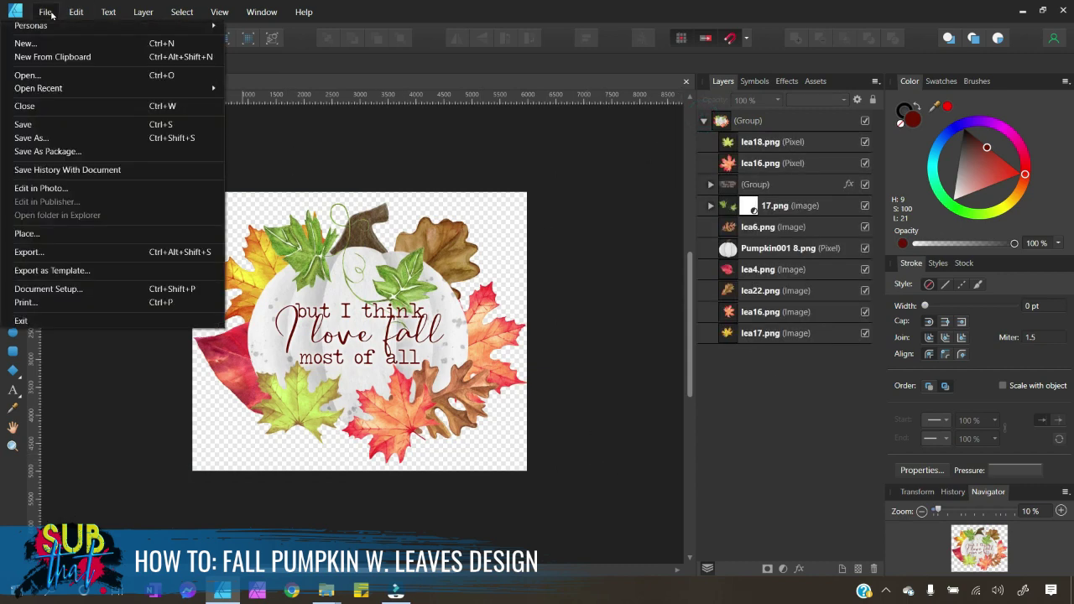
pyautogui.click(29, 137)
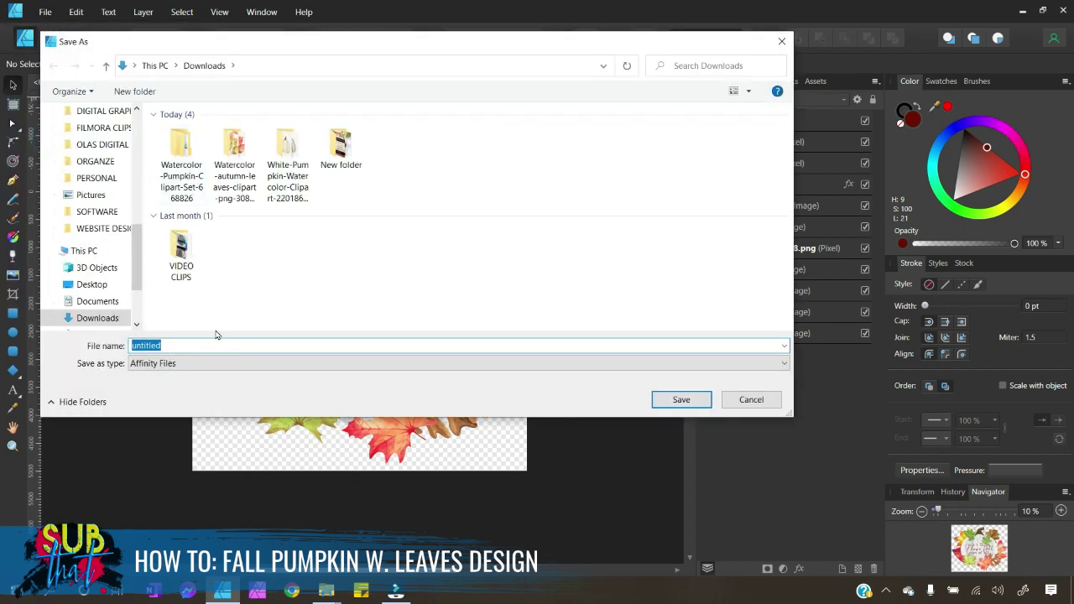
pyautogui.write('FALL MOST OF ALL WHITE PUMP')
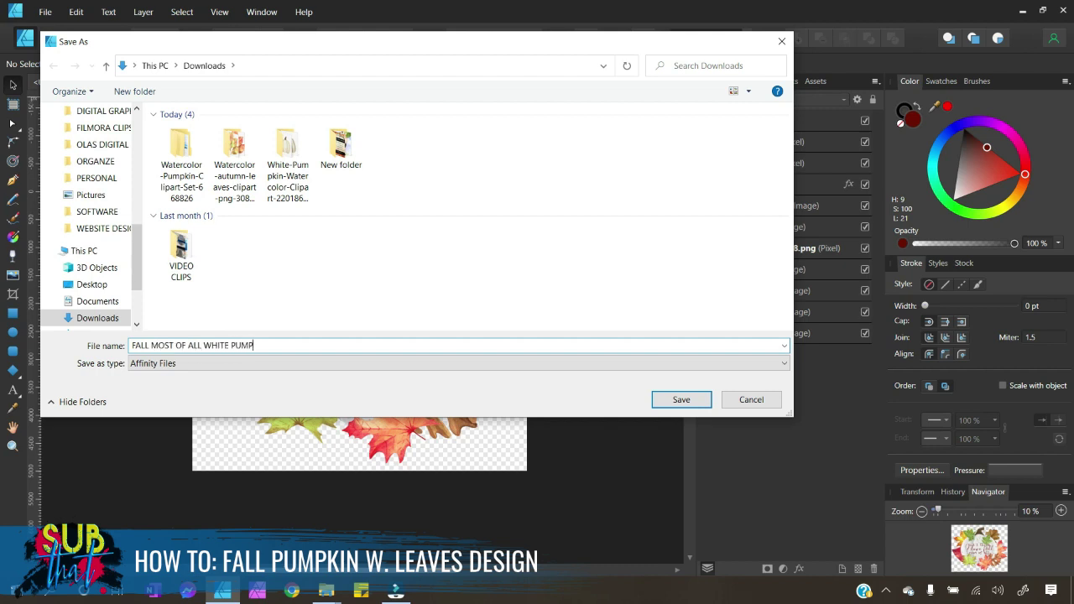
pyautogui.write('KIN_DESIGN FILE')
pyautogui.press('Return')
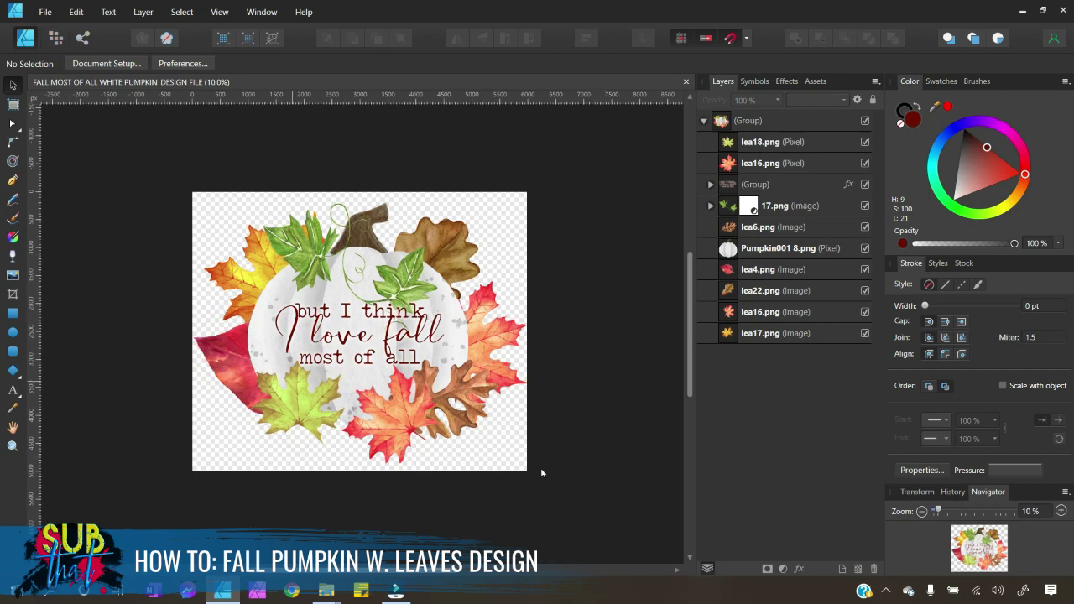
# Export the whole document as a 6000 × 5000 px PNG to Downloads, named "FALL MOST OF ALL WHITE PUMPKIN_OLAS"
pyautogui.click(43, 16)
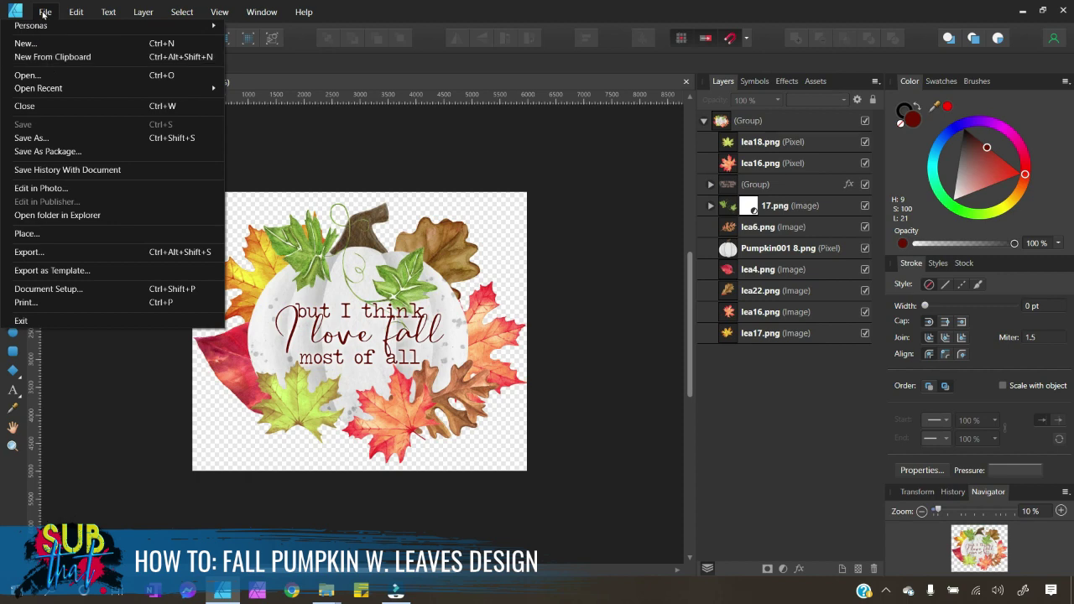
pyautogui.click(43, 252)
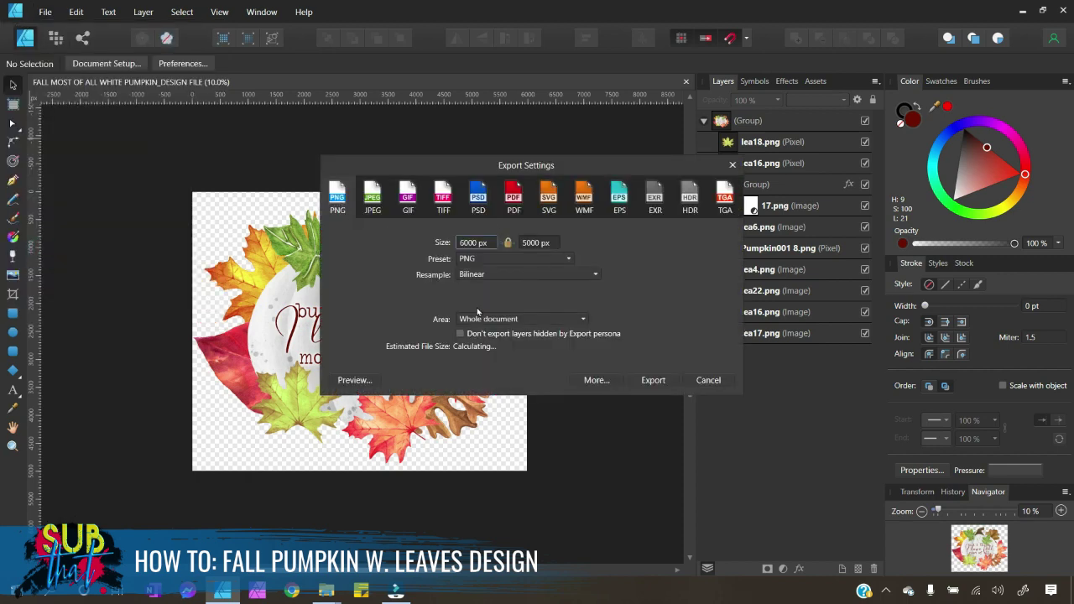
pyautogui.click(662, 380)
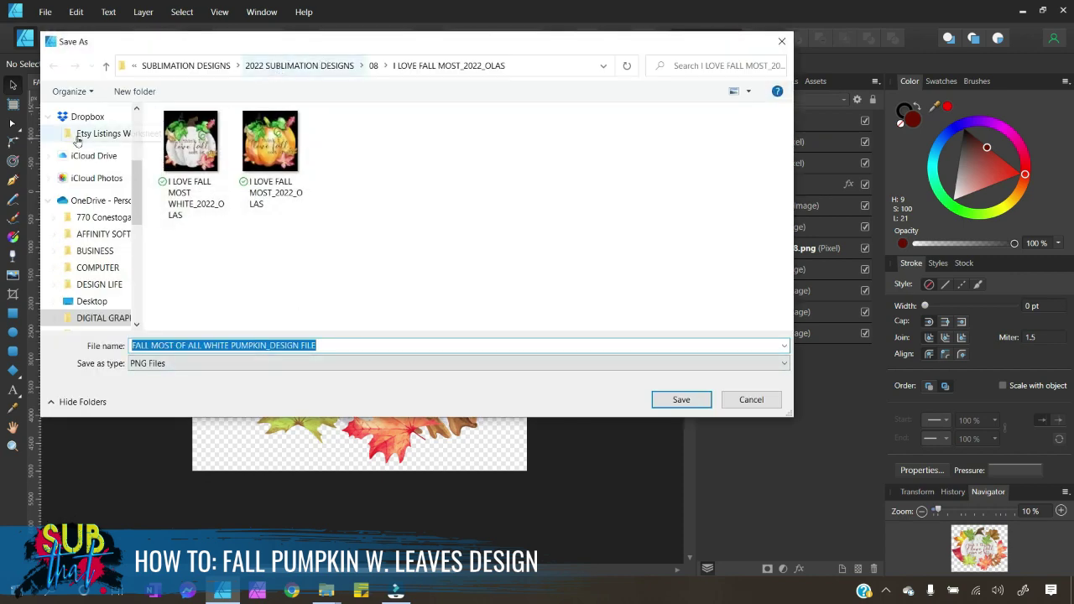
pyautogui.moveTo(136, 185); pyautogui.dragTo(136, 164)
pyautogui.click(98, 157)
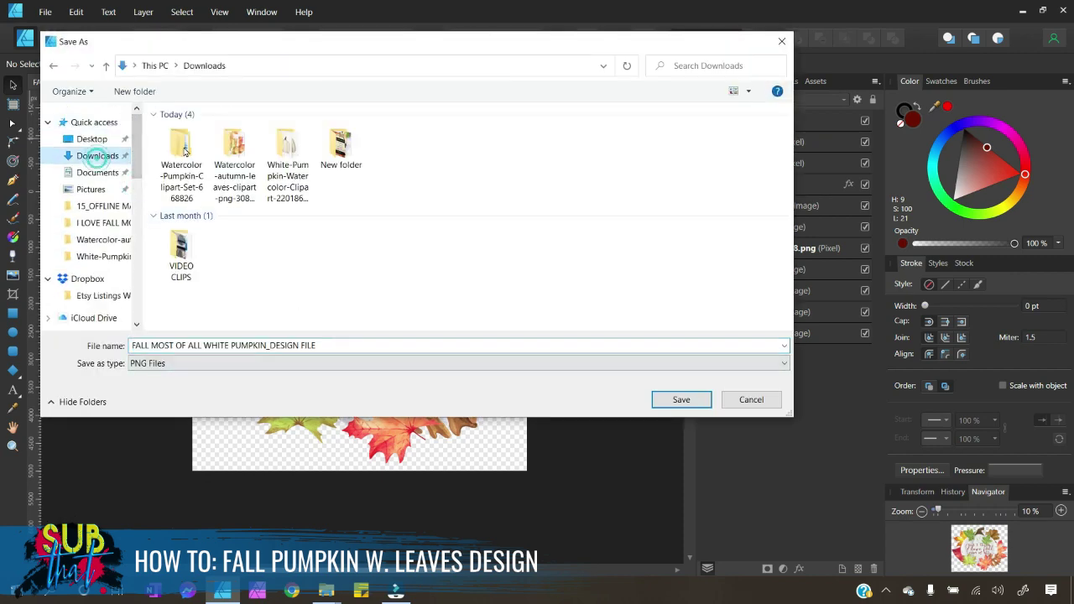
pyautogui.click(268, 348)
pyautogui.click(346, 342)
pyautogui.moveTo(347, 343); pyautogui.dragTo(268, 344)
pyautogui.write('OLAS')
pyautogui.press('Return')
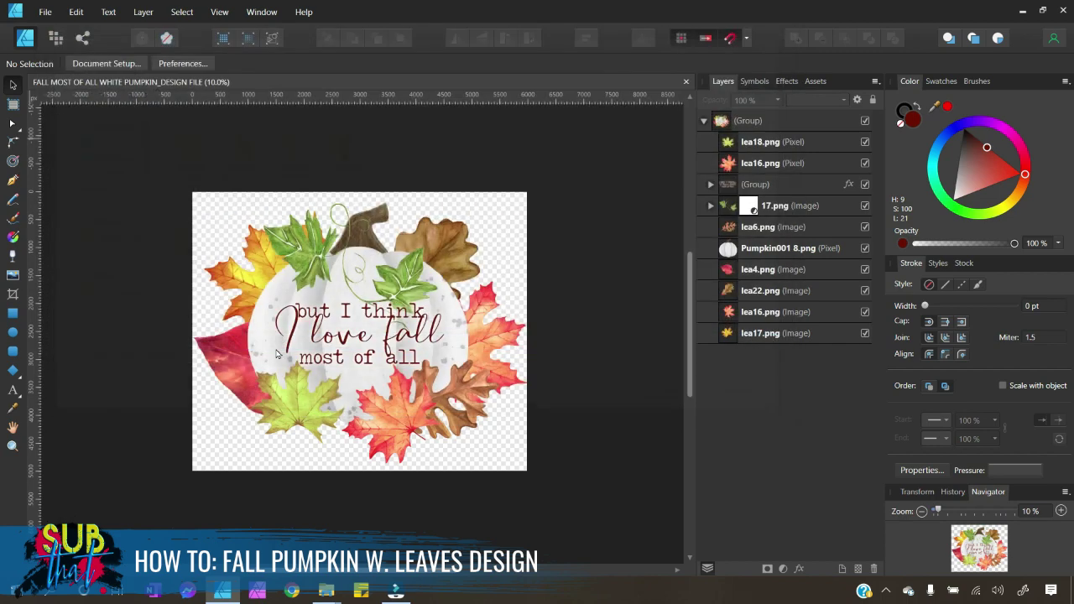